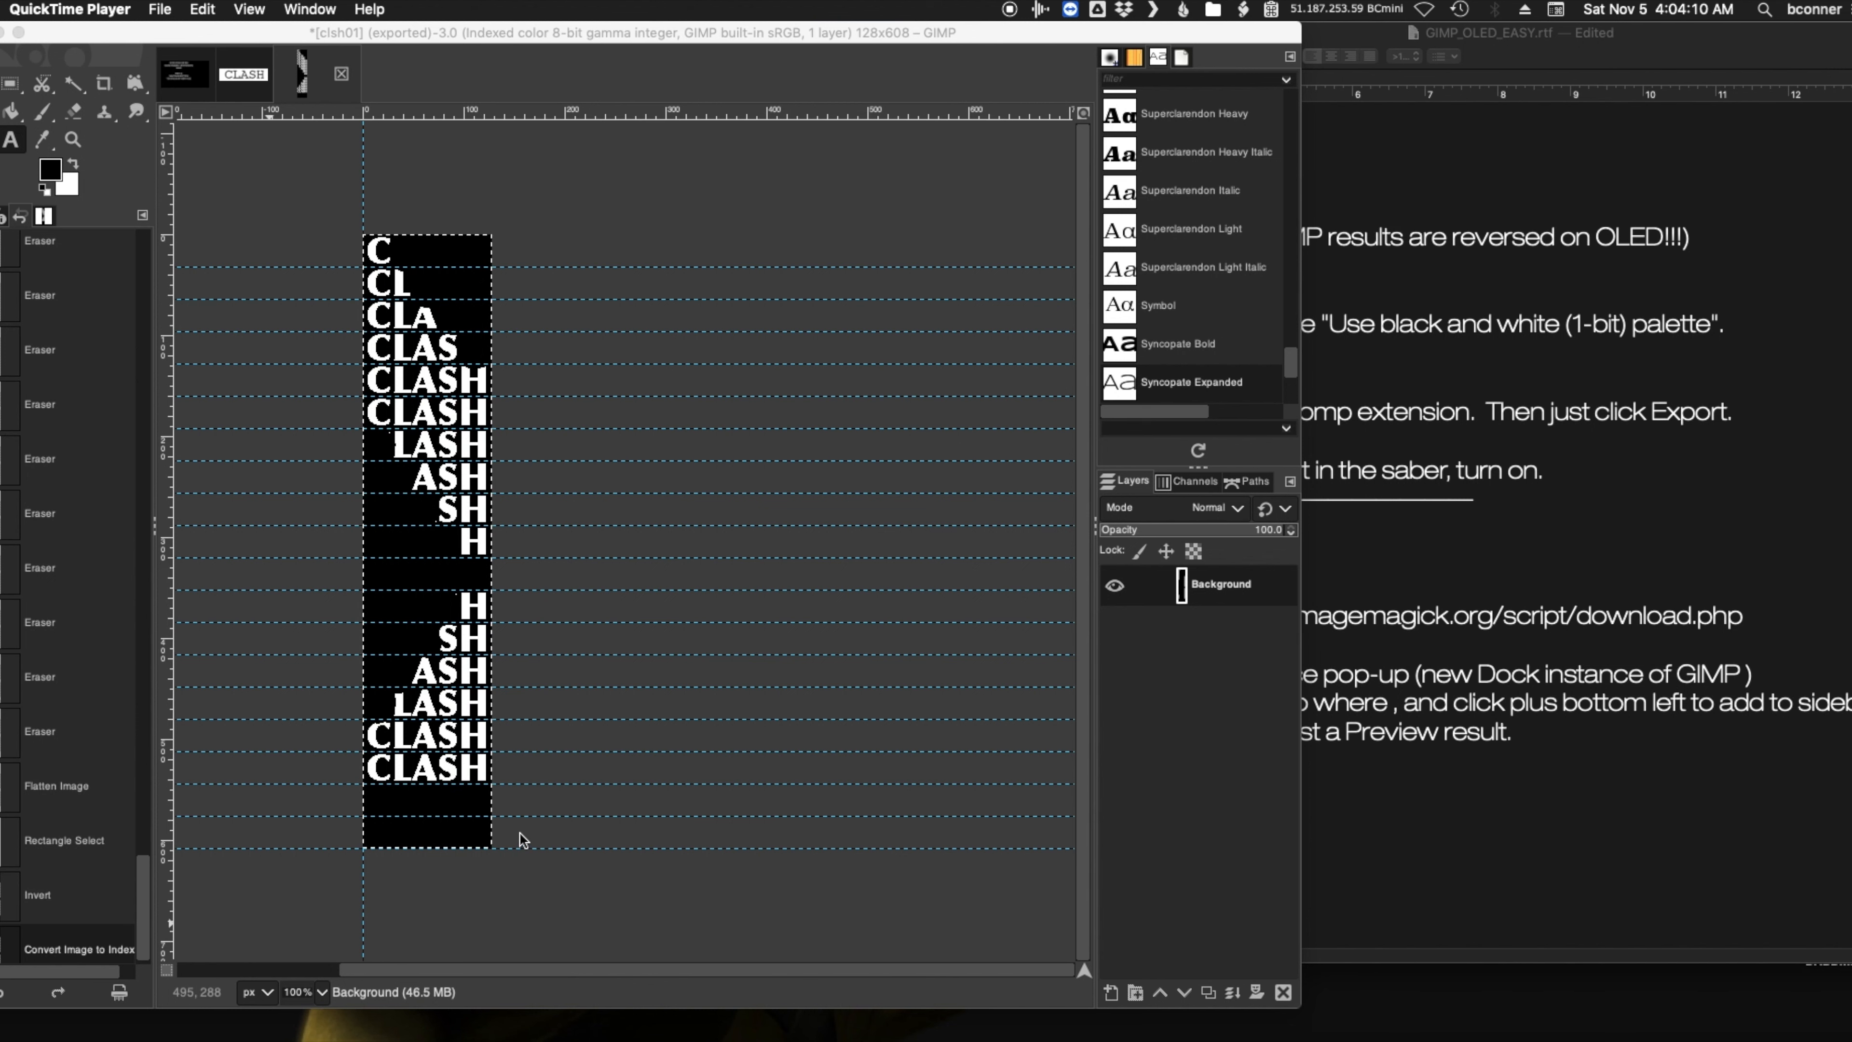
- Switch to the TextEdit notes and review the Part 4 one-shot PBM section and its ImageMagick download link
{"action": "left_click", "coordinate": [1332, 495]}
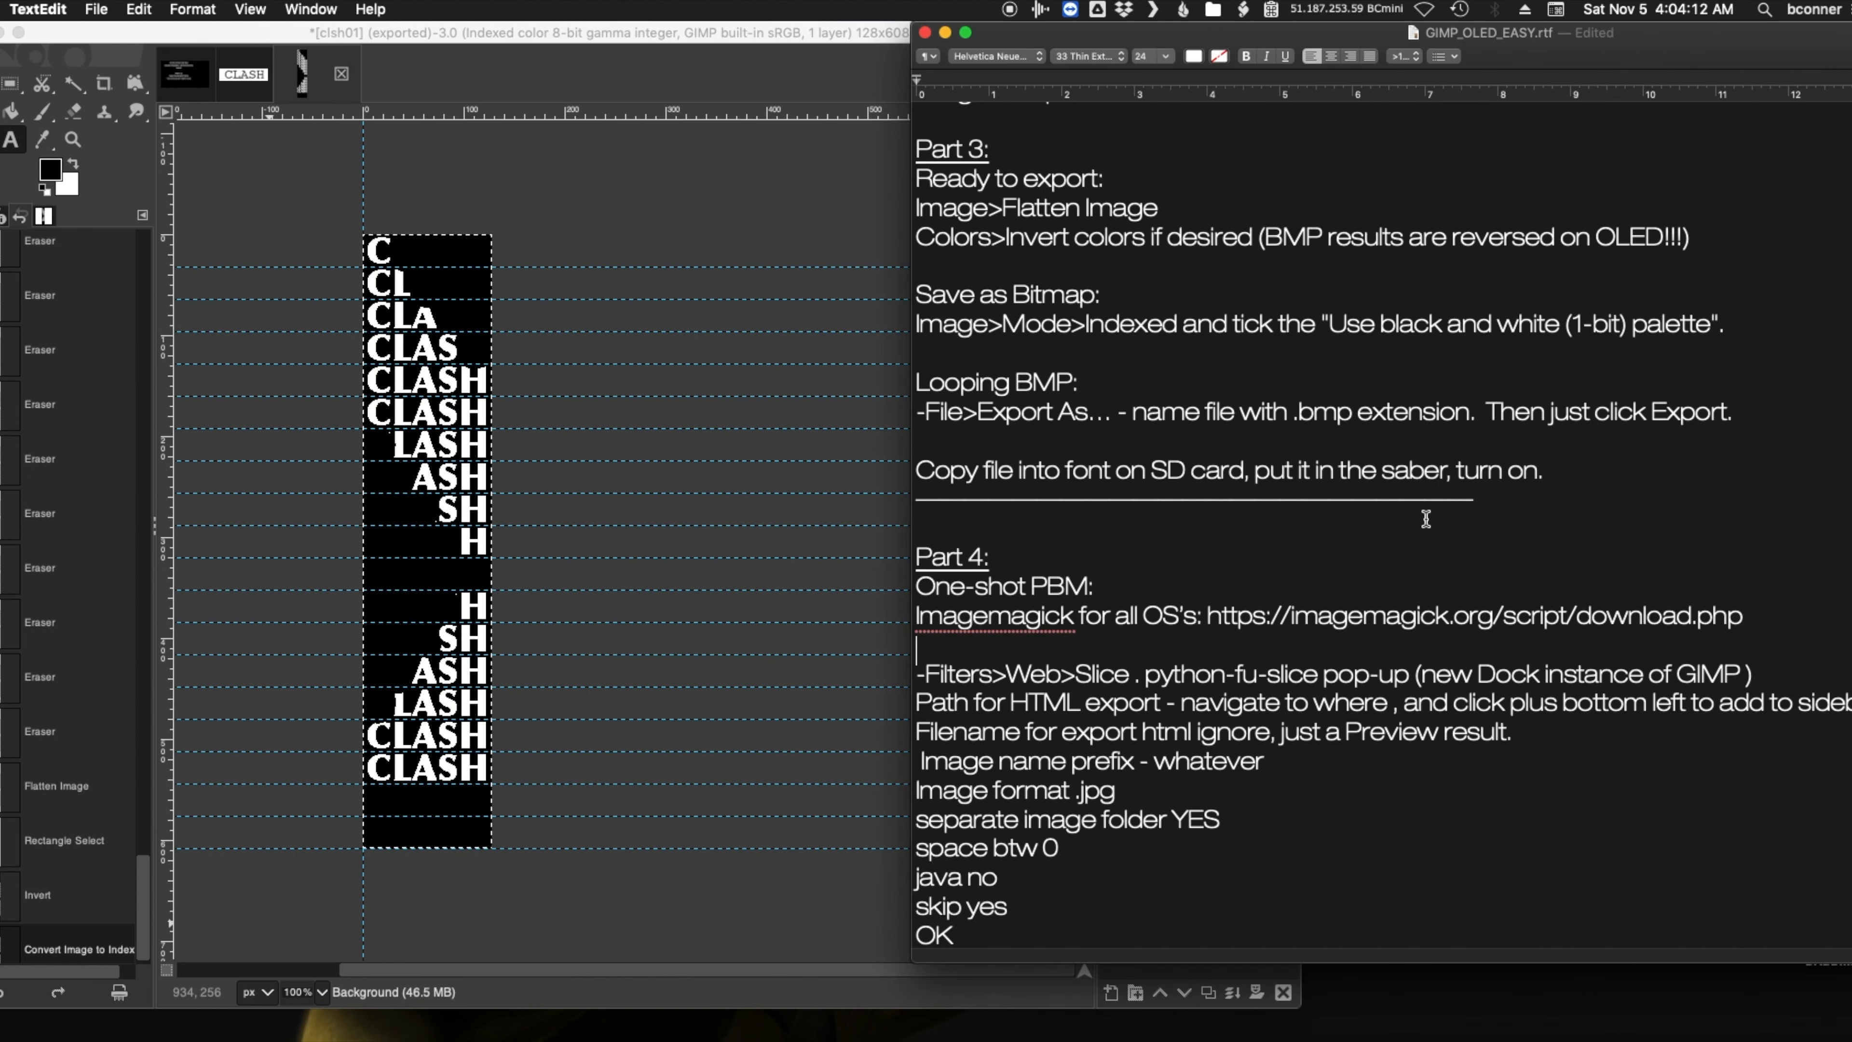
{"action": "scroll", "coordinate": [1048, 547], "scroll_direction": "down", "scroll_amount": 2}
{"action": "scroll", "coordinate": [1048, 547], "scroll_direction": "down", "scroll_amount": 3}
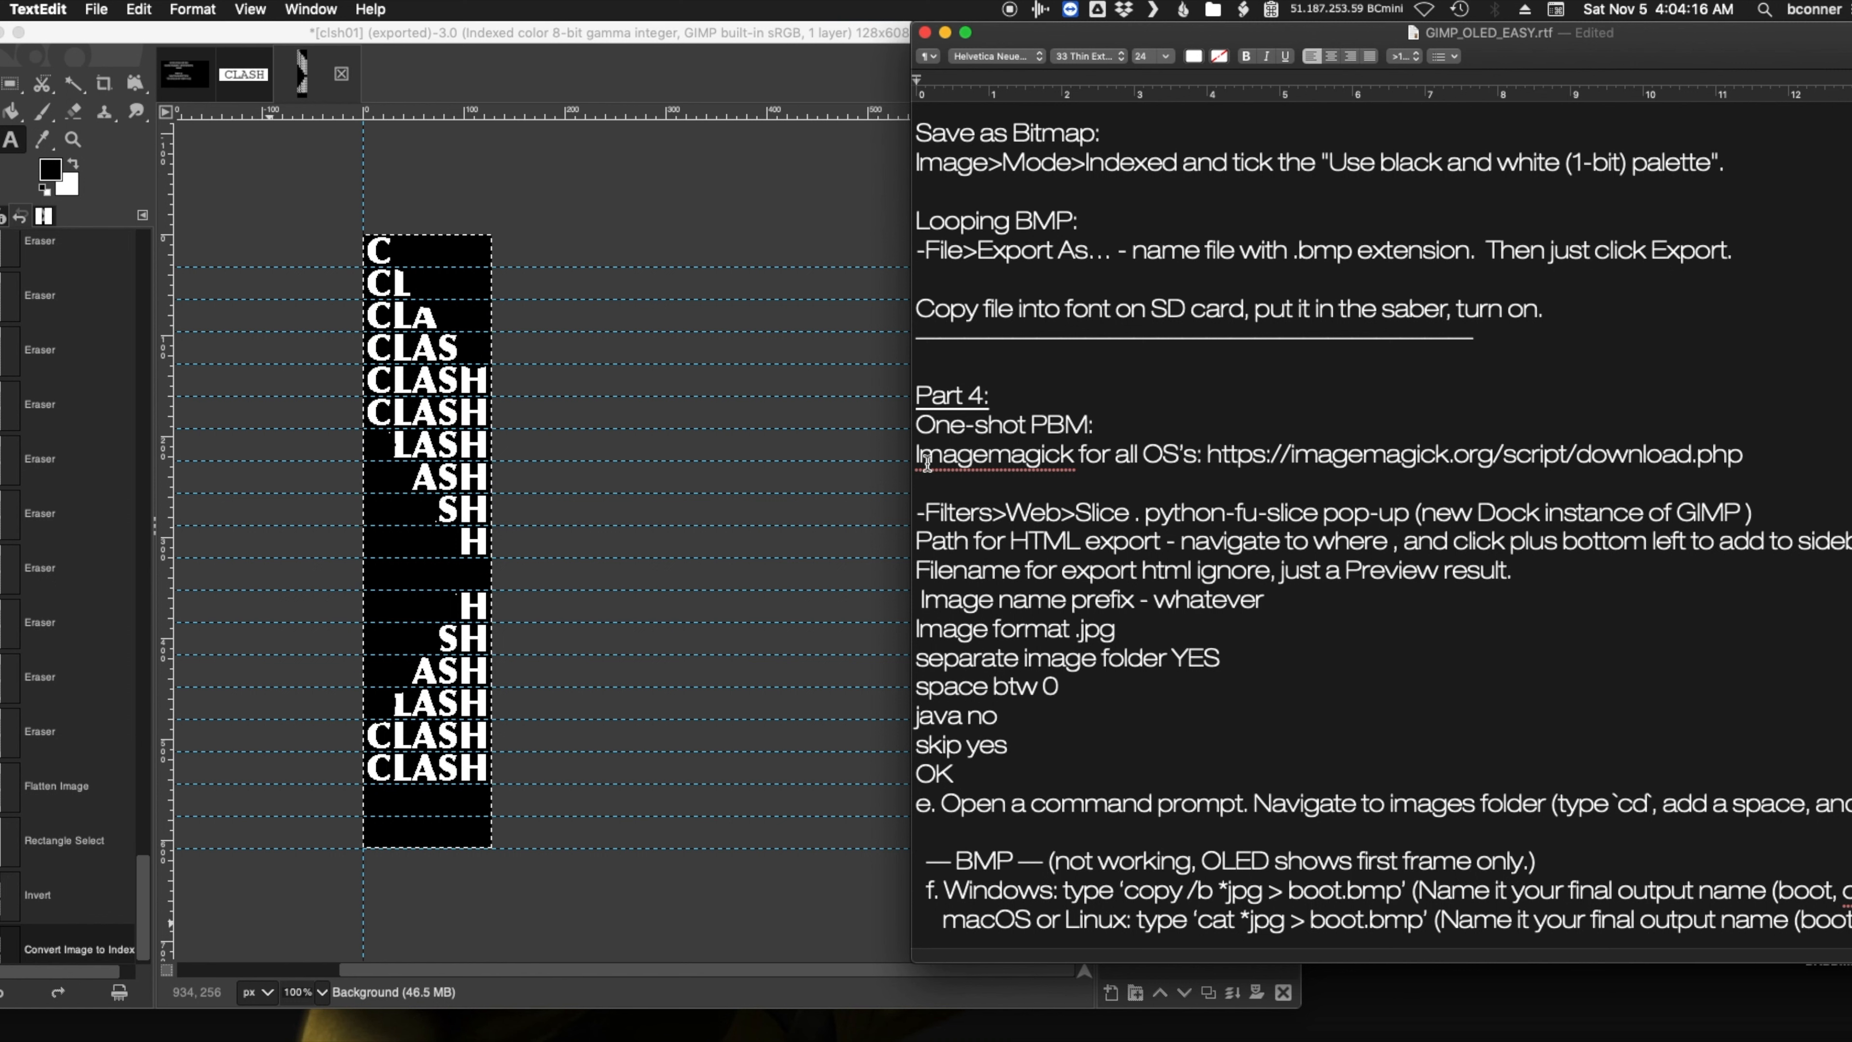
{"action": "left_click_drag", "start_coordinate": [916, 456], "coordinate": [1196, 459]}
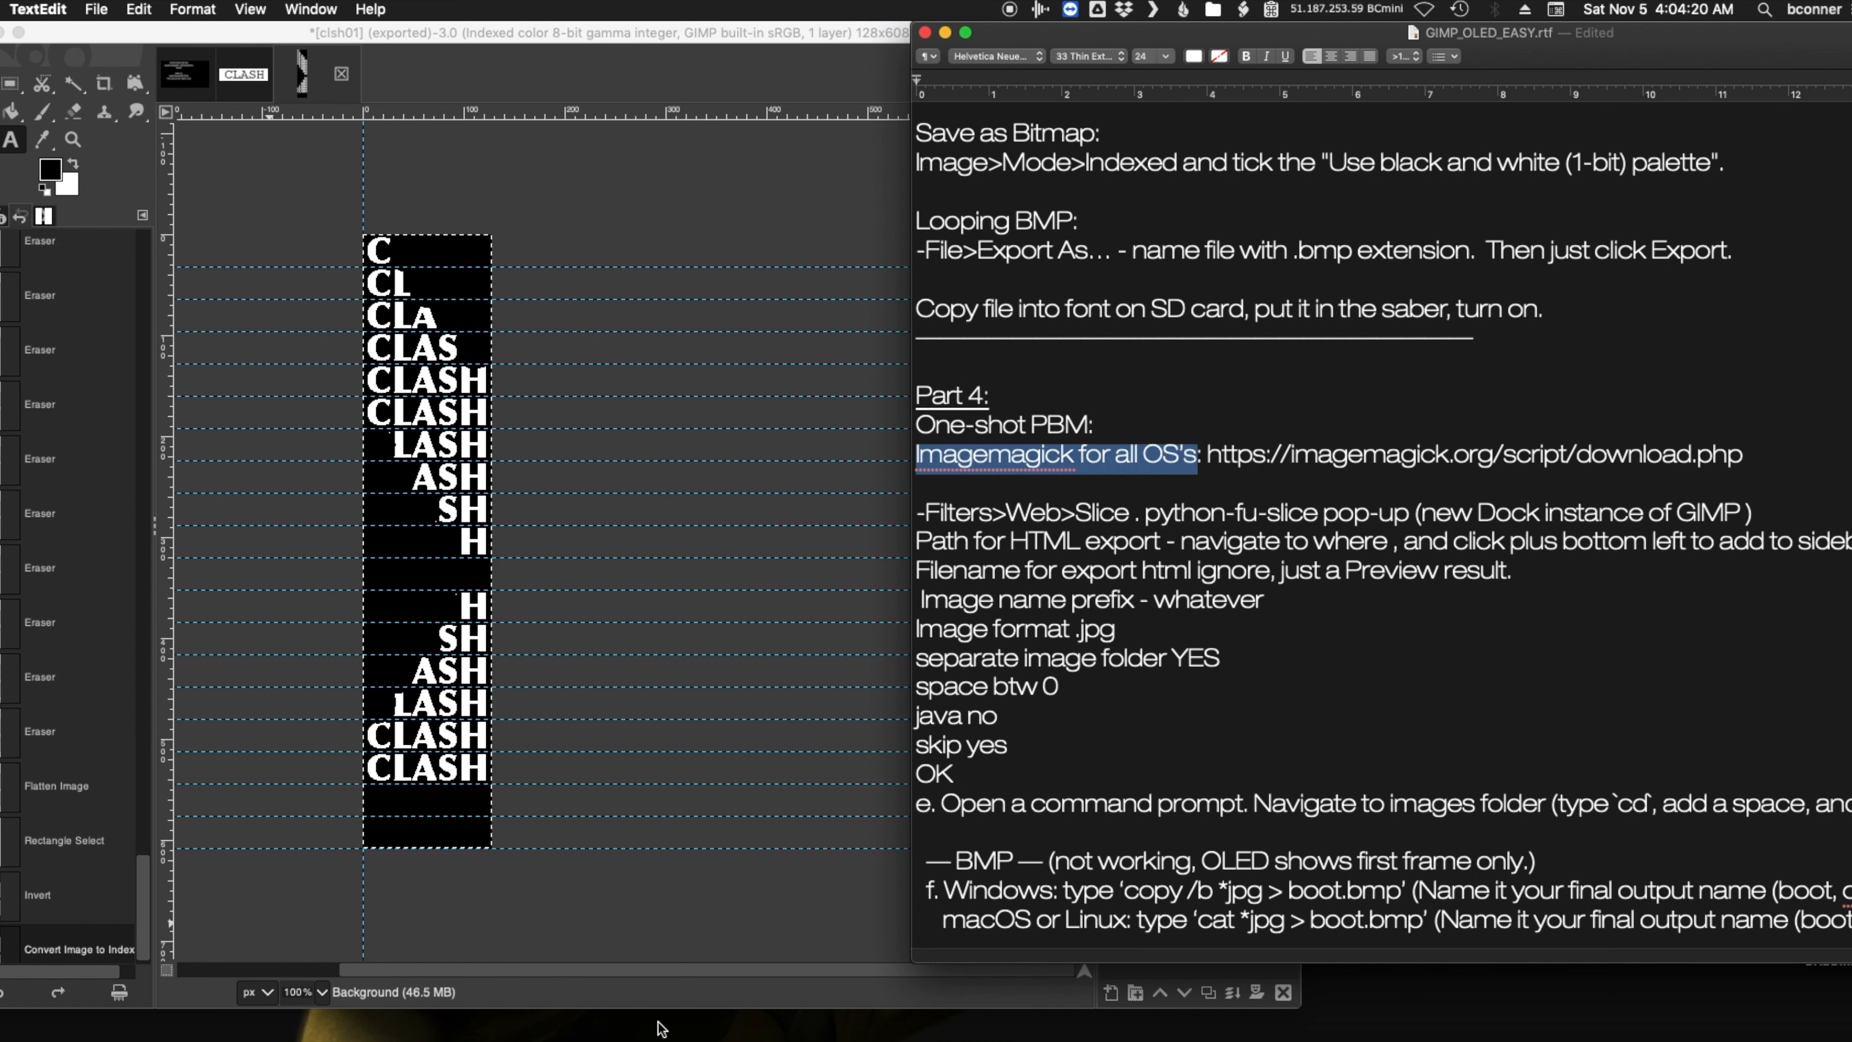
{"action": "left_click", "coordinate": [689, 1039]}
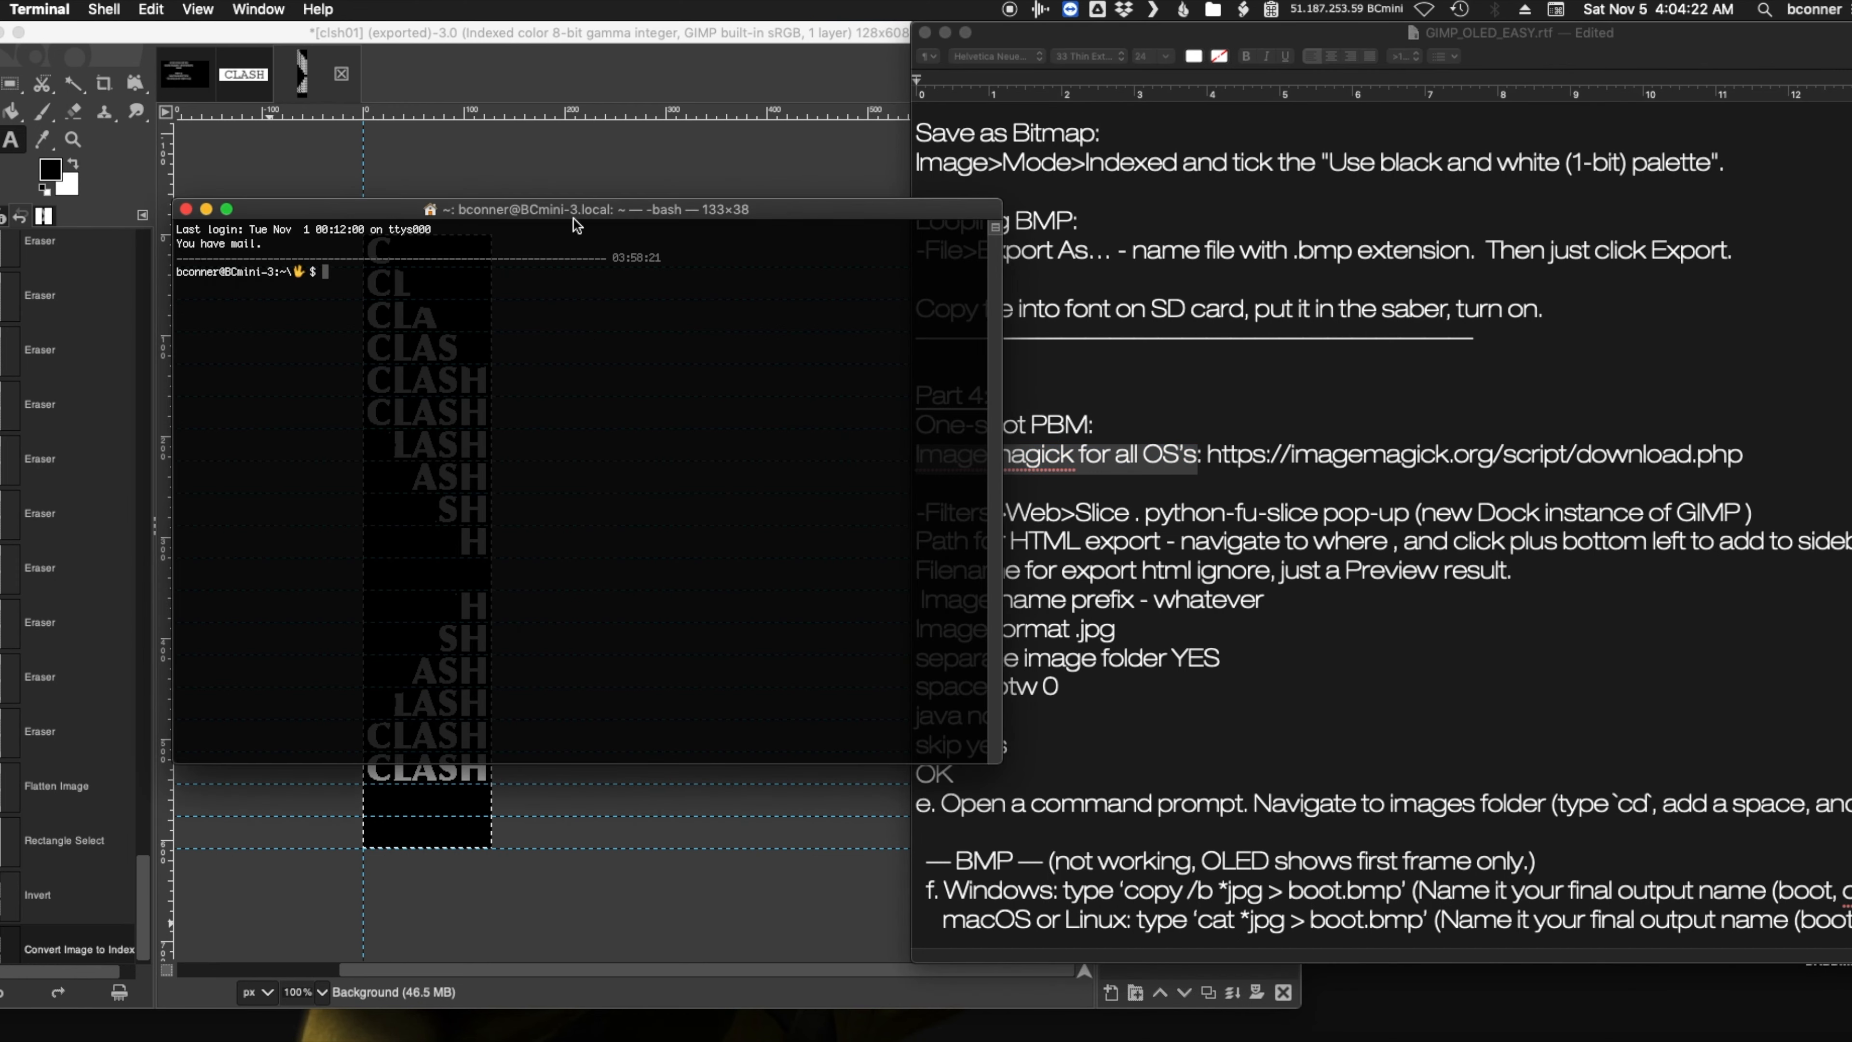
{"action": "left_click_drag", "start_coordinate": [416, 220], "coordinate": [560, 263]}
{"action": "left_click", "coordinate": [1218, 460]}
{"action": "left_click_drag", "start_coordinate": [1208, 456], "coordinate": [1741, 456]}
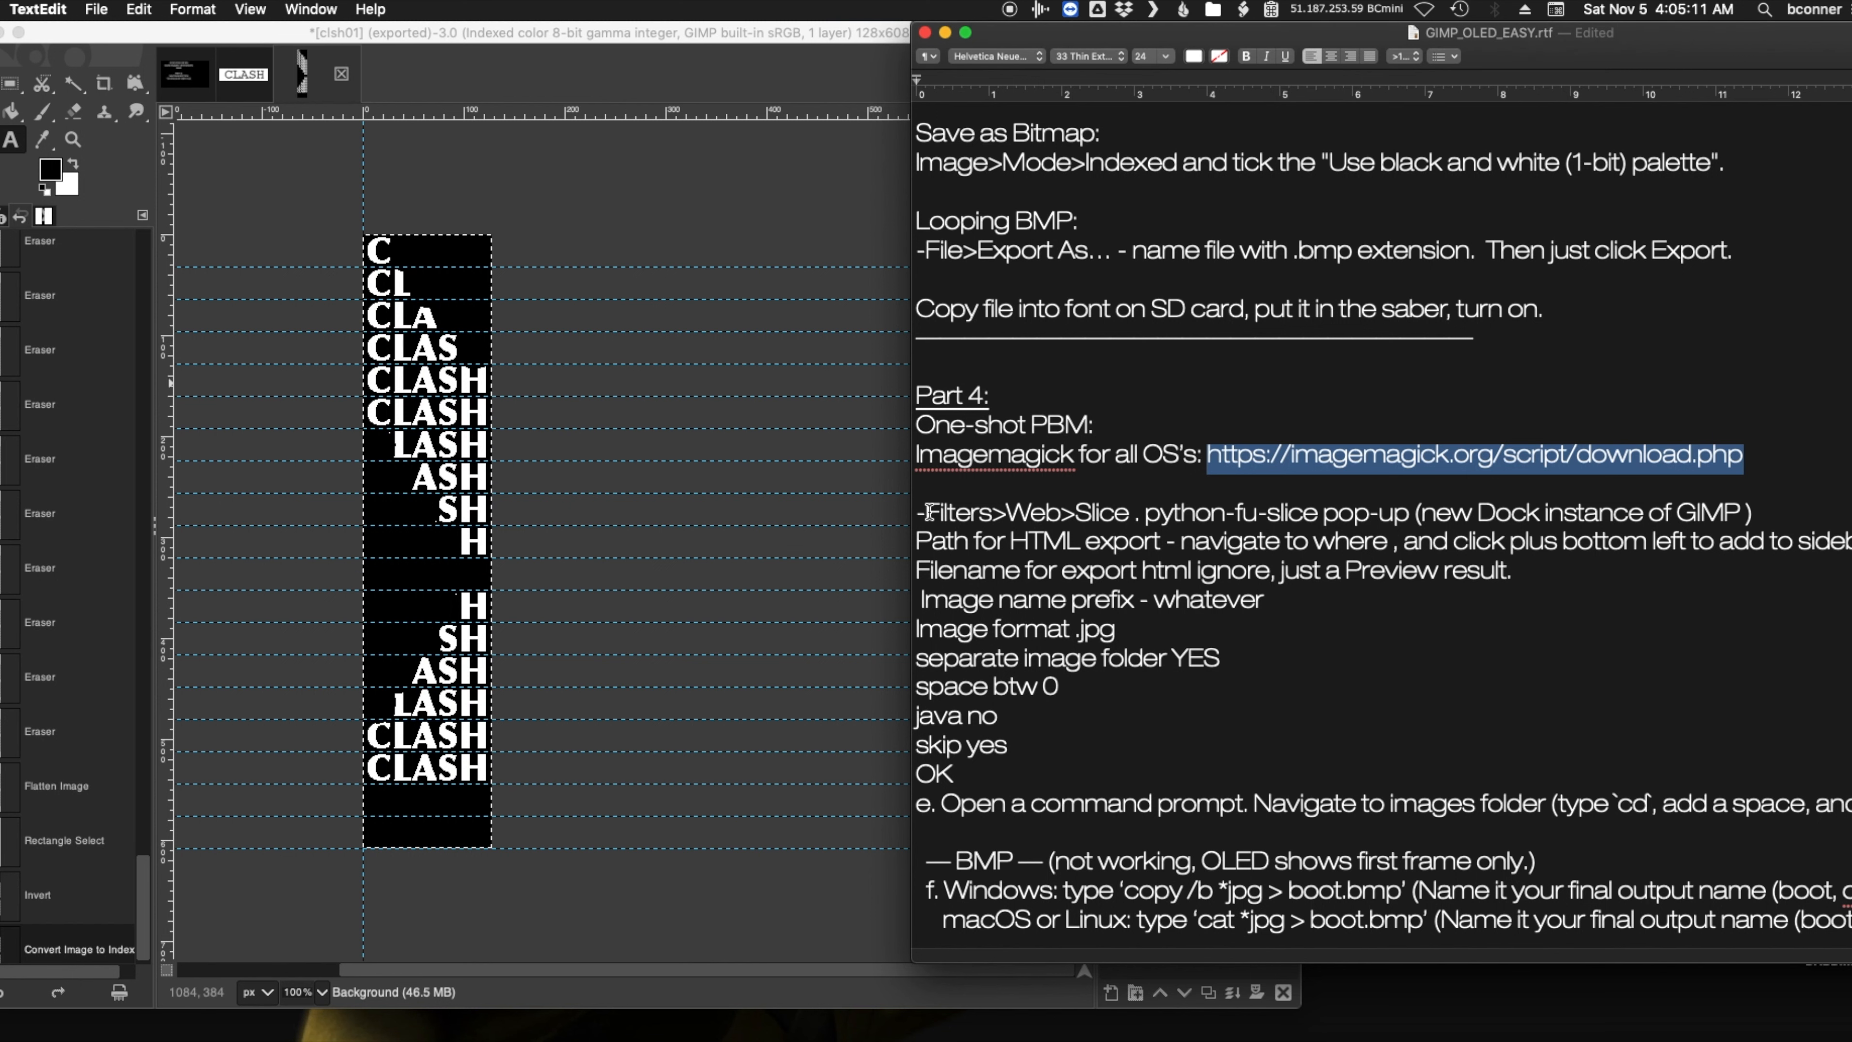
- Switch to GIMP, start the web Slice filter on the CLASH sprite sheet, and move its dialog clear of the notes
{"action": "left_click_drag", "start_coordinate": [923, 512], "coordinate": [1123, 511]}
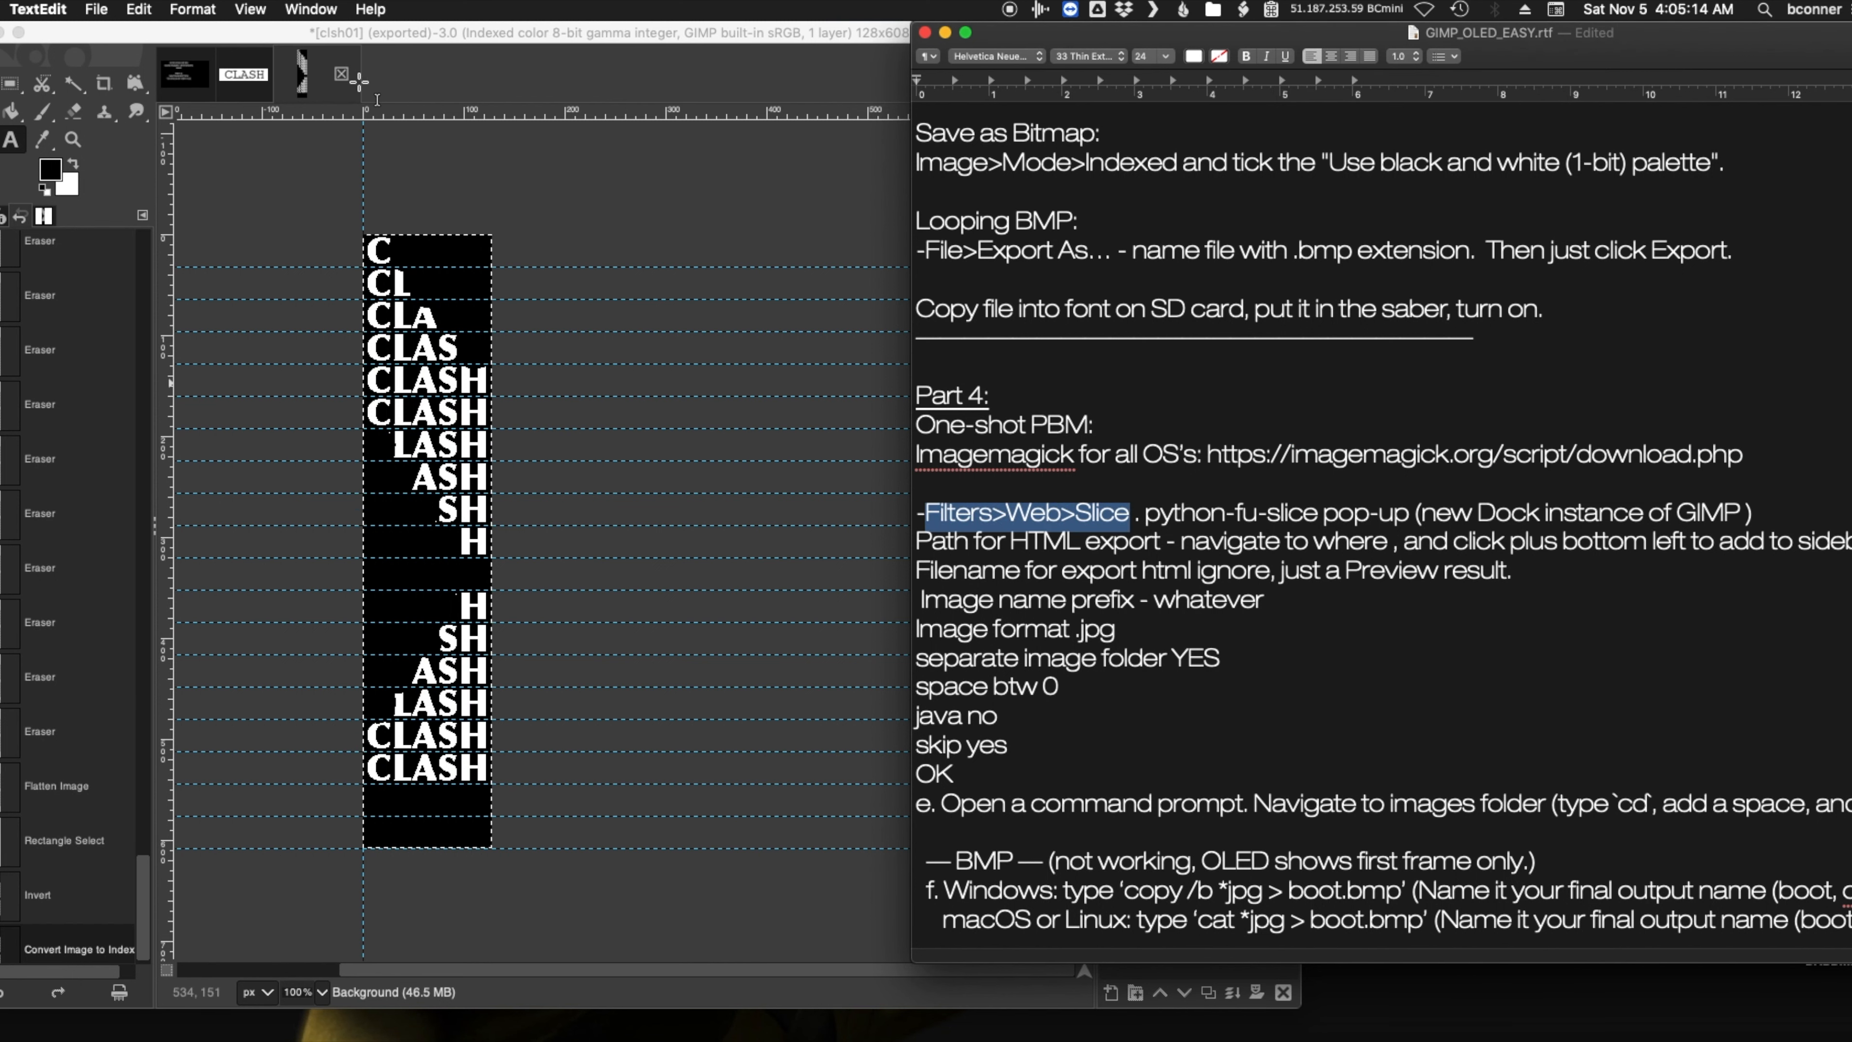
{"action": "left_click", "coordinate": [276, 38]}
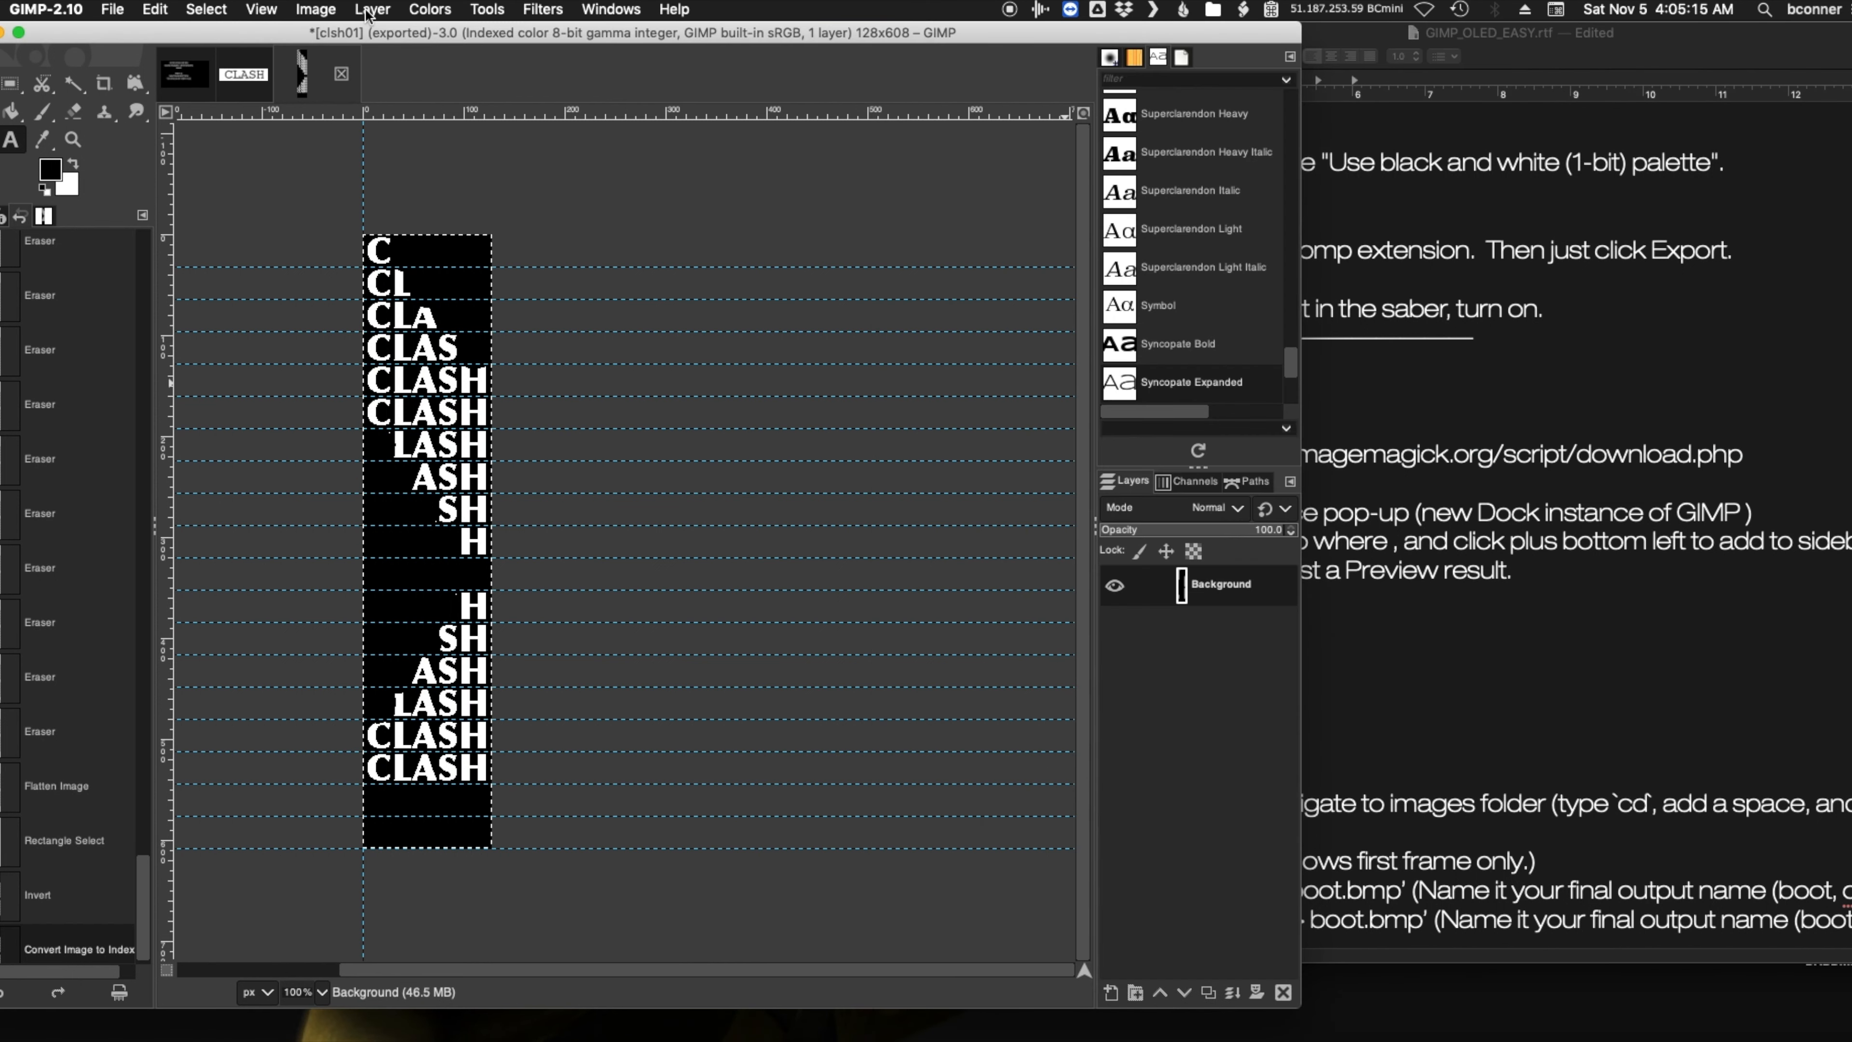
{"action": "left_click", "coordinate": [542, 10]}
{"action": "mouse_move", "coordinate": [594, 354]}
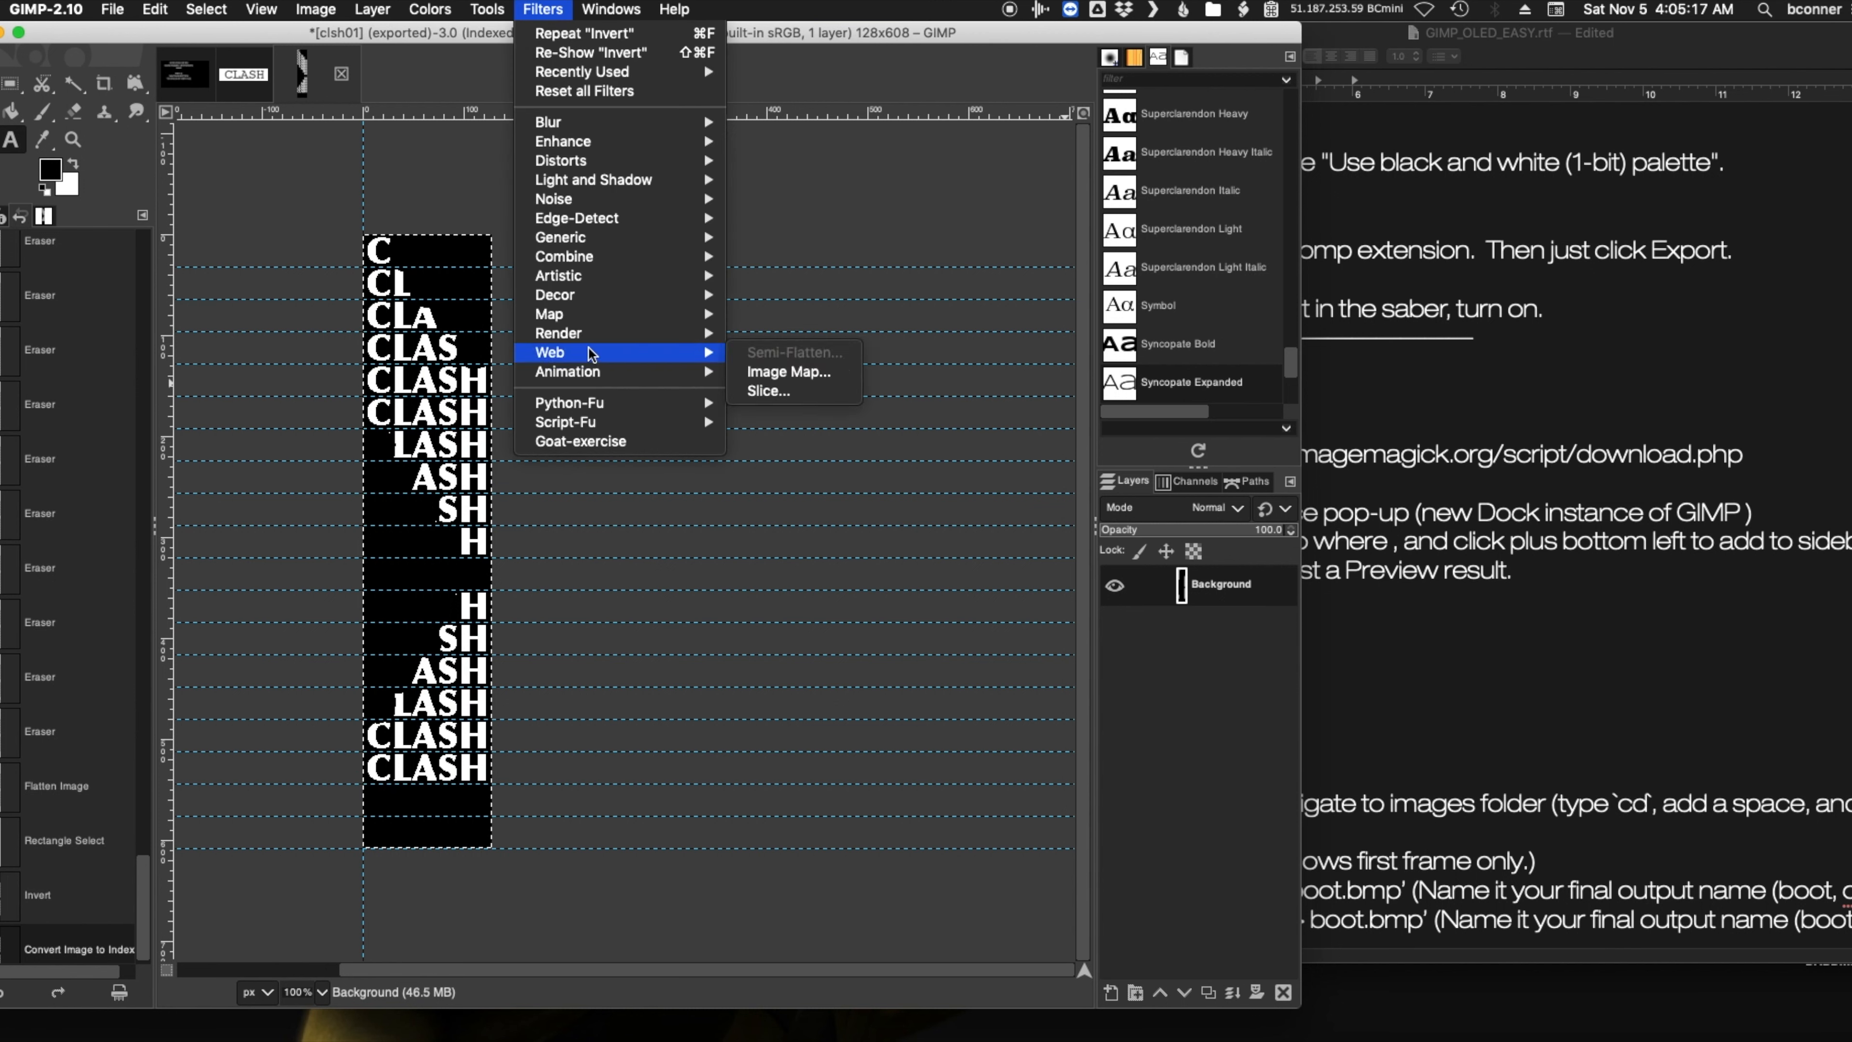
{"action": "left_click", "coordinate": [771, 392]}
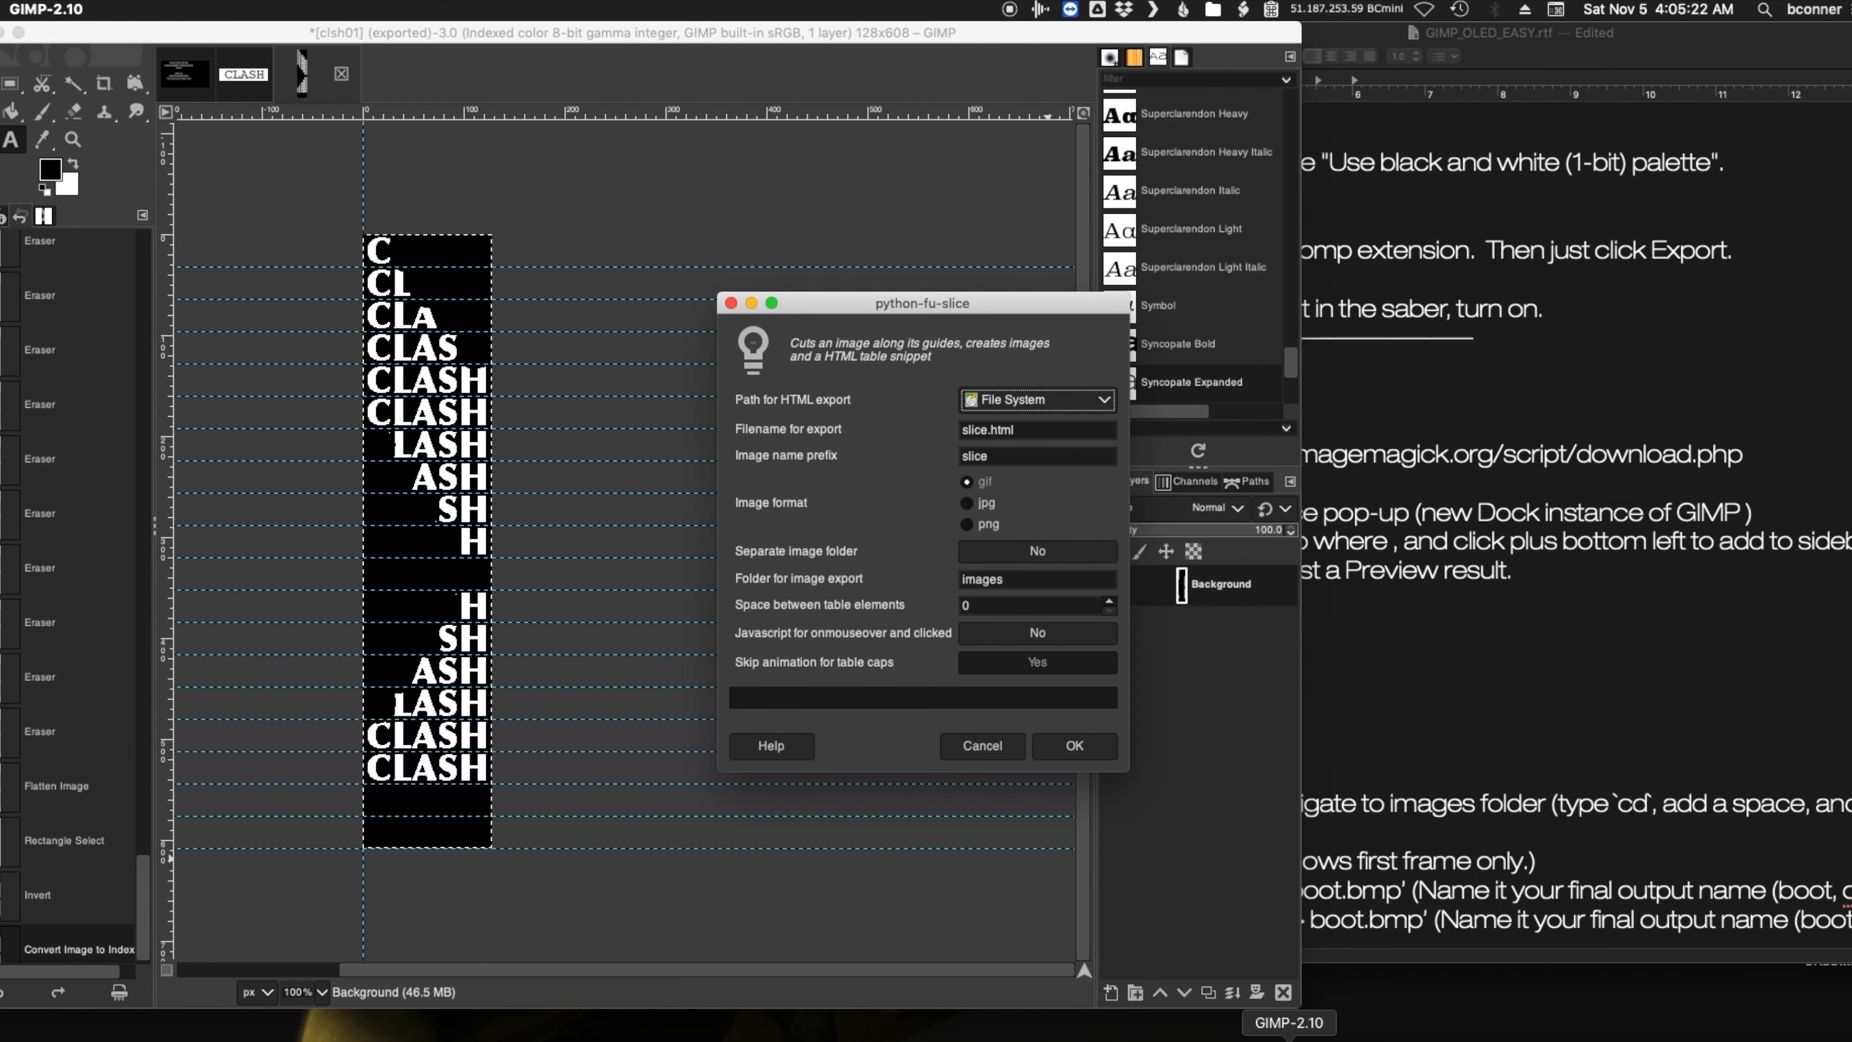
{"action": "left_click_drag", "start_coordinate": [1005, 303], "coordinate": [711, 156]}
- Set the Slice filter's path for HTML export to the GIMP-output folder inside a-tests, using the folder open in Finder
{"action": "left_click", "coordinate": [1365, 640]}
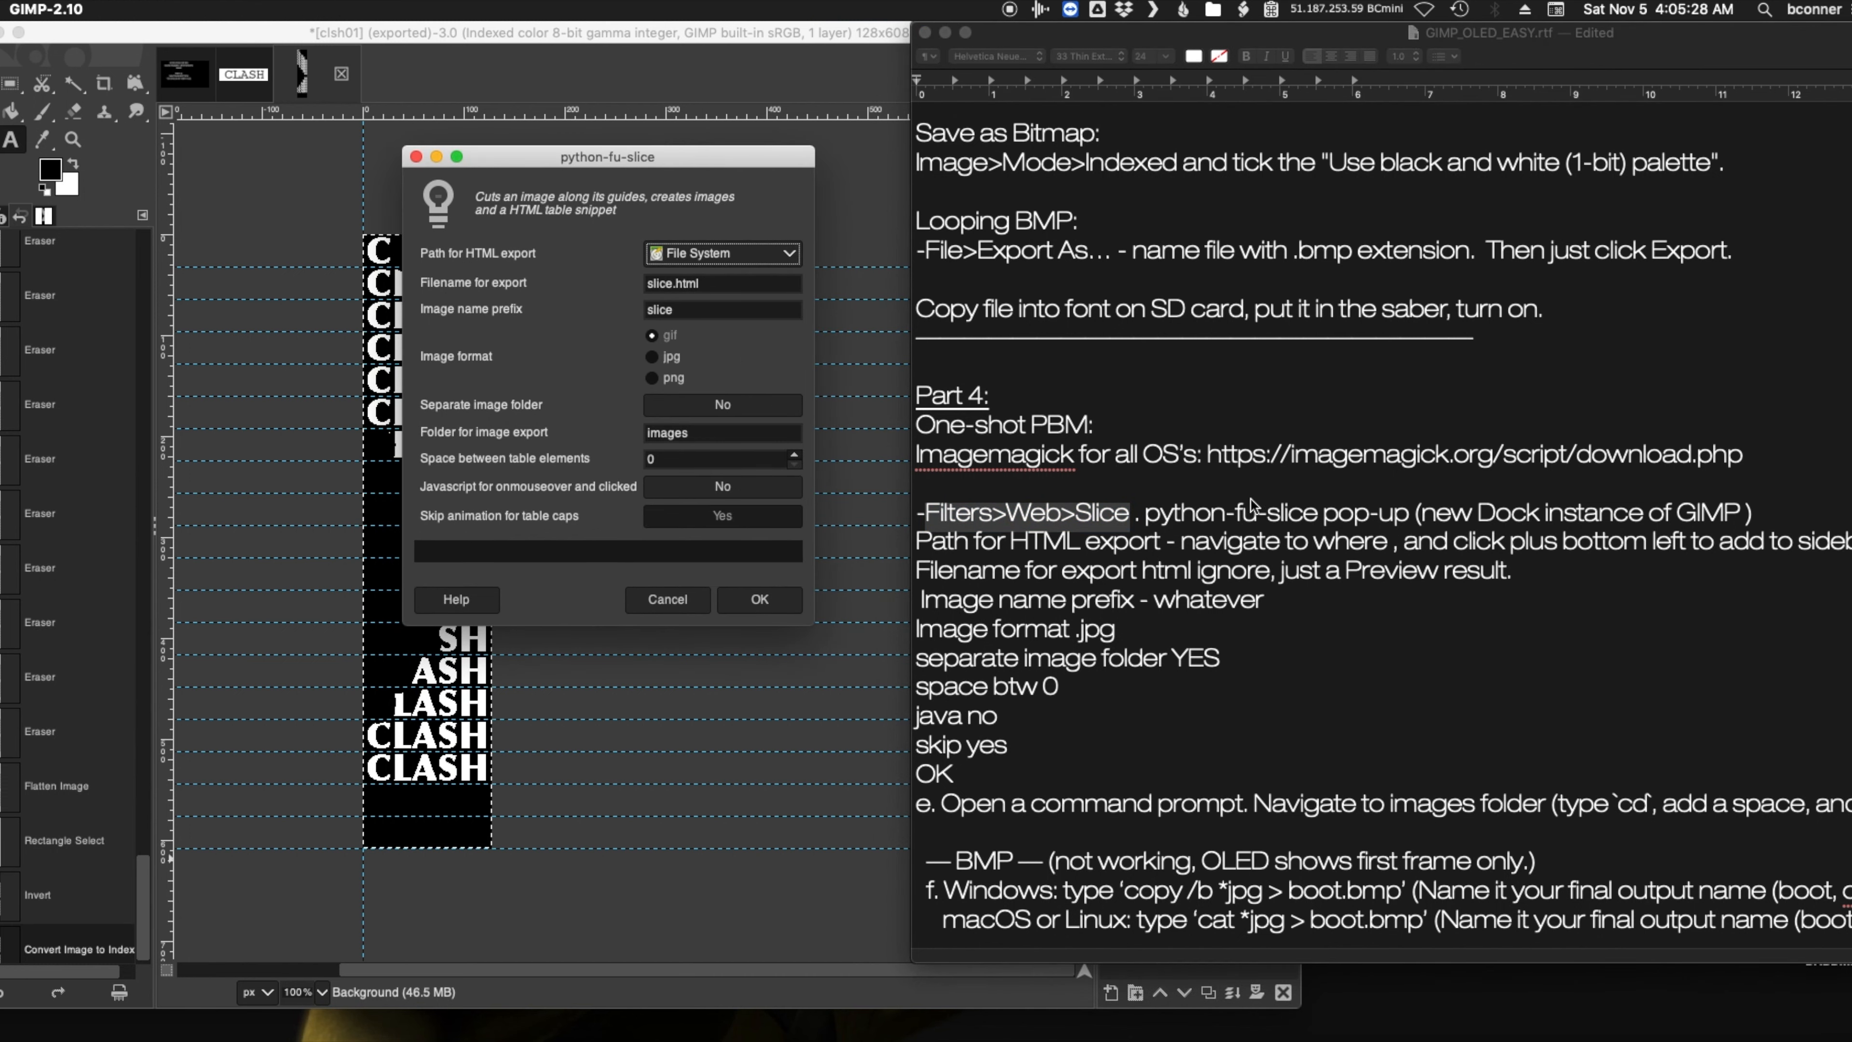
{"action": "left_click", "coordinate": [1175, 547]}
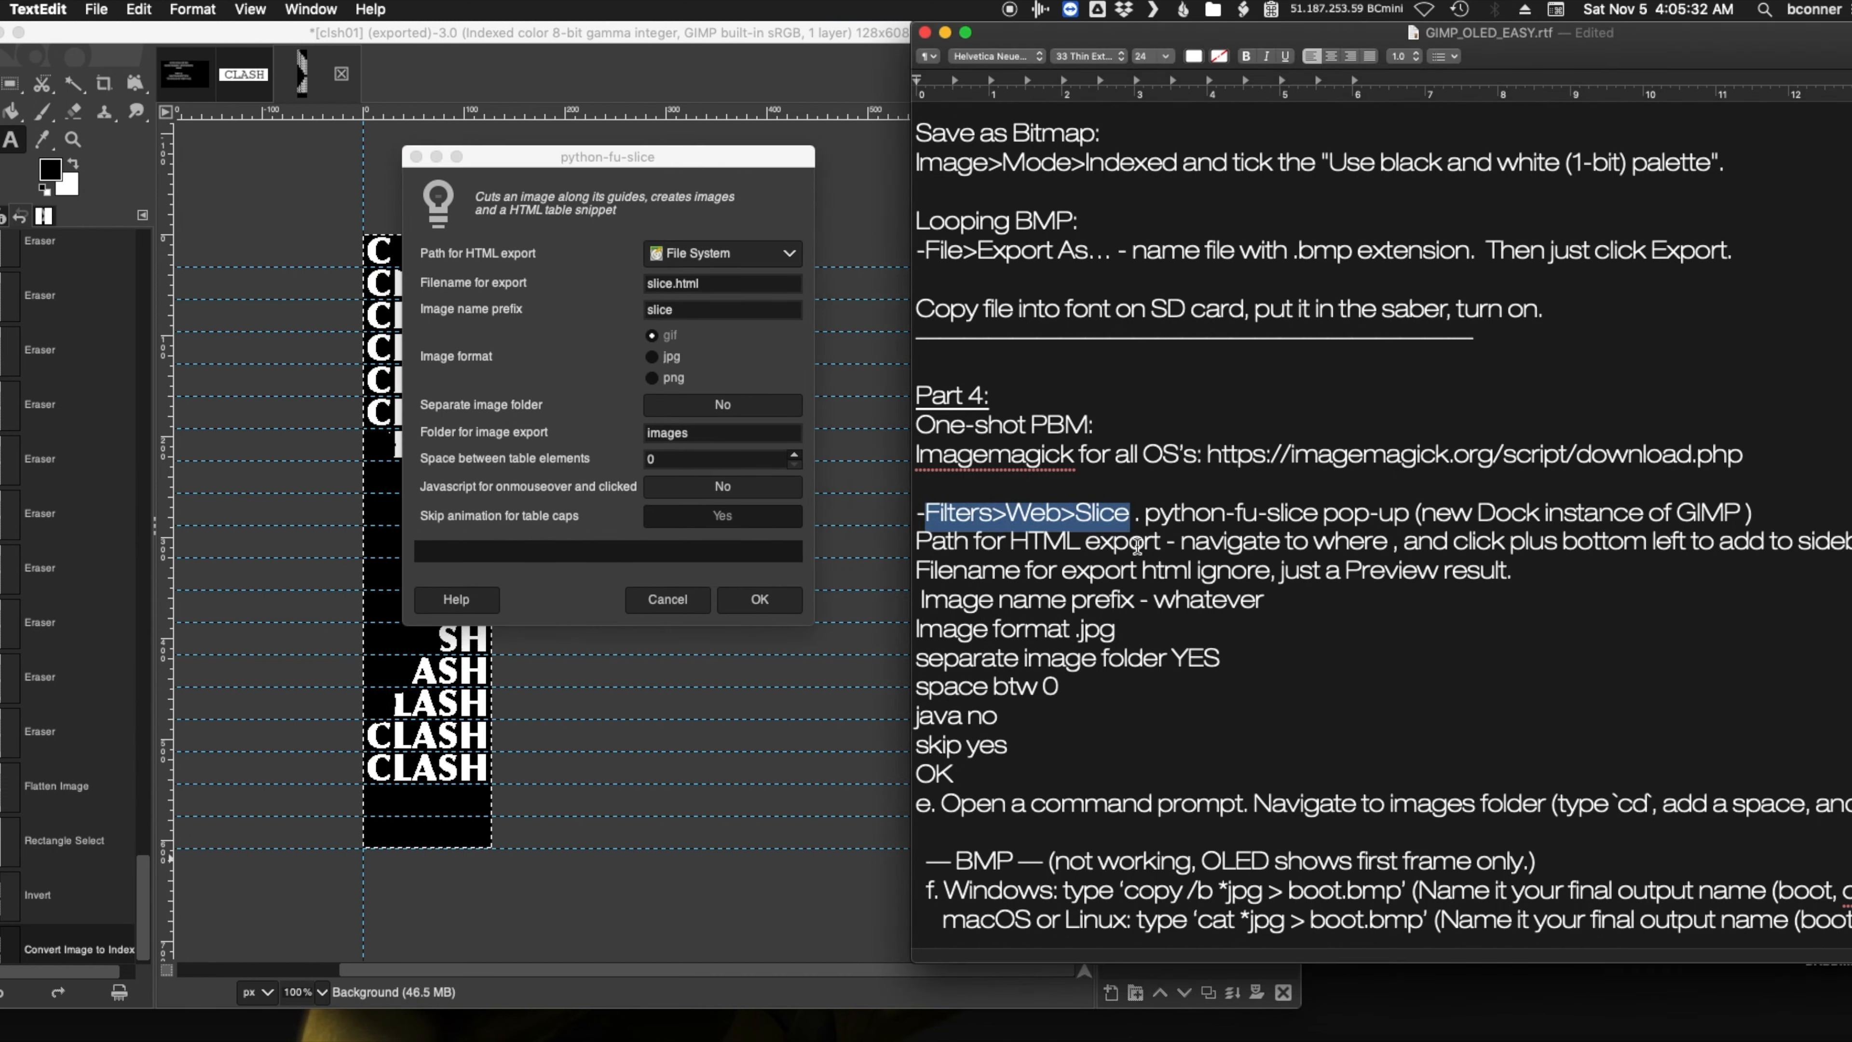
{"action": "left_click", "coordinate": [791, 259]}
{"action": "left_click", "coordinate": [791, 257]}
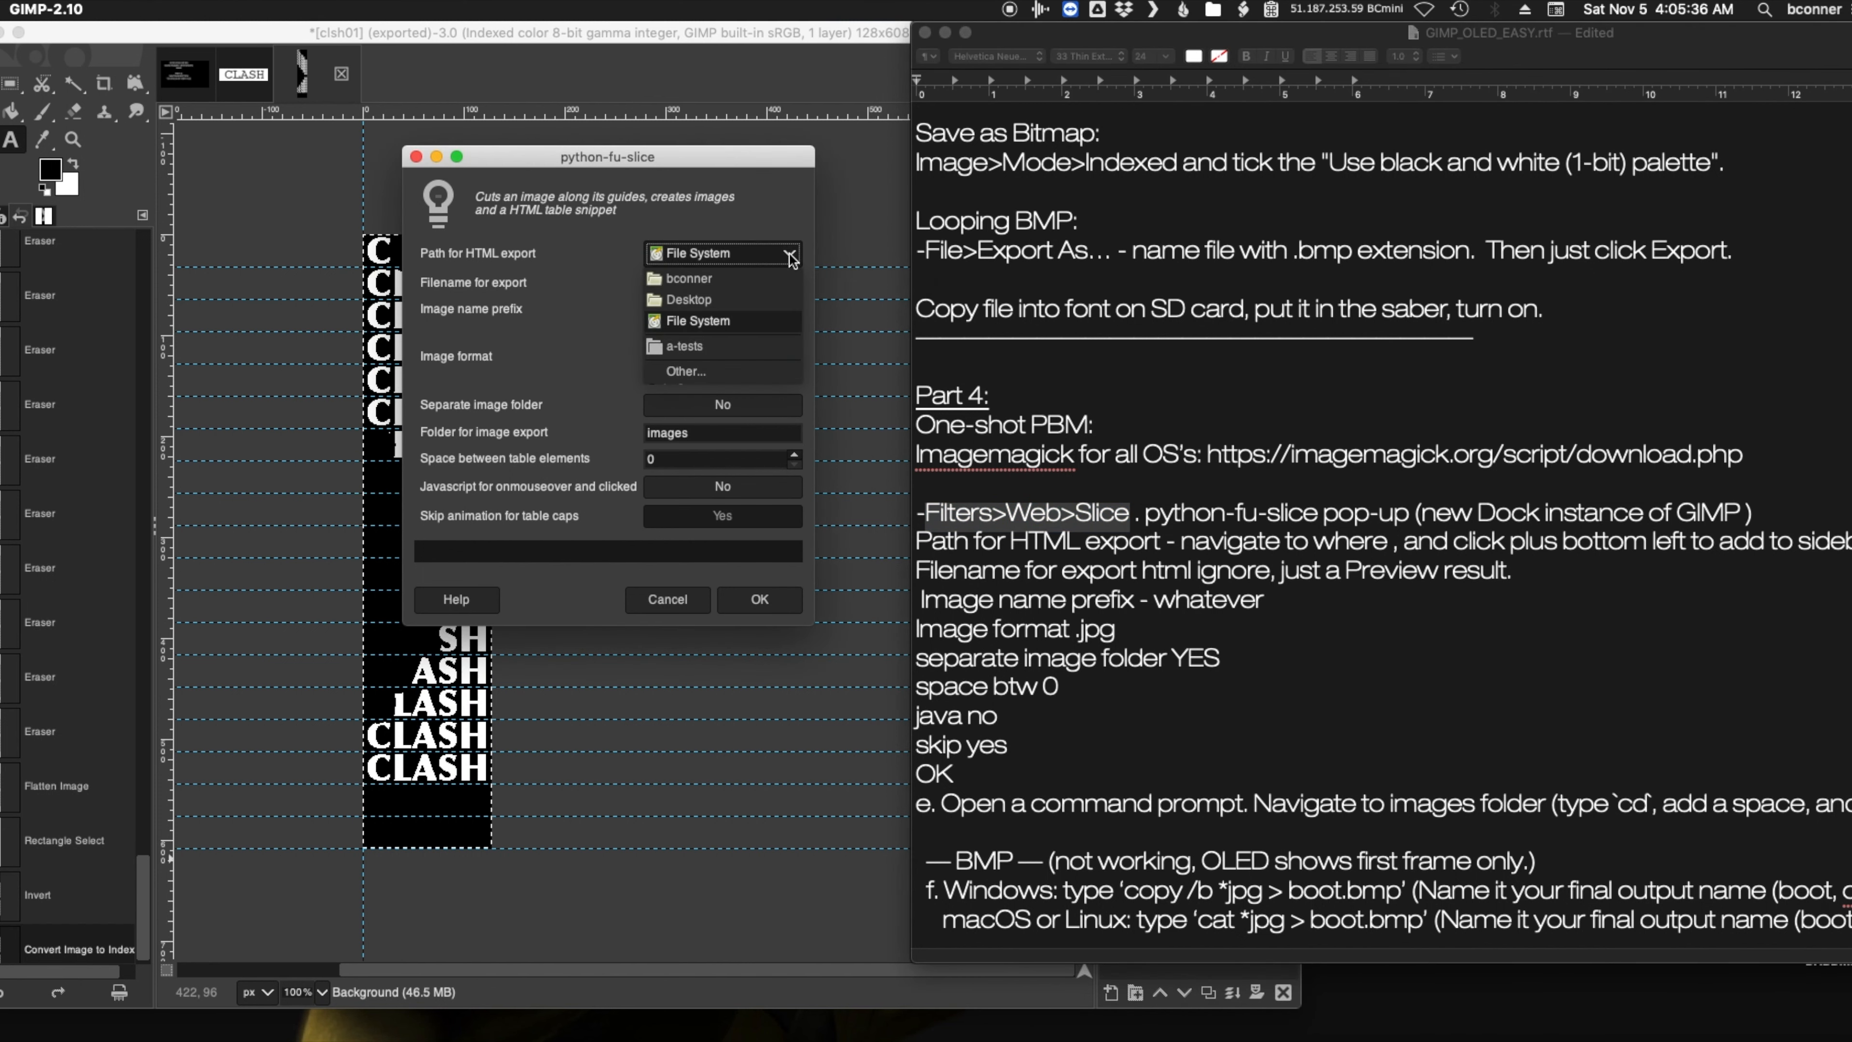
{"action": "left_click", "coordinate": [707, 372]}
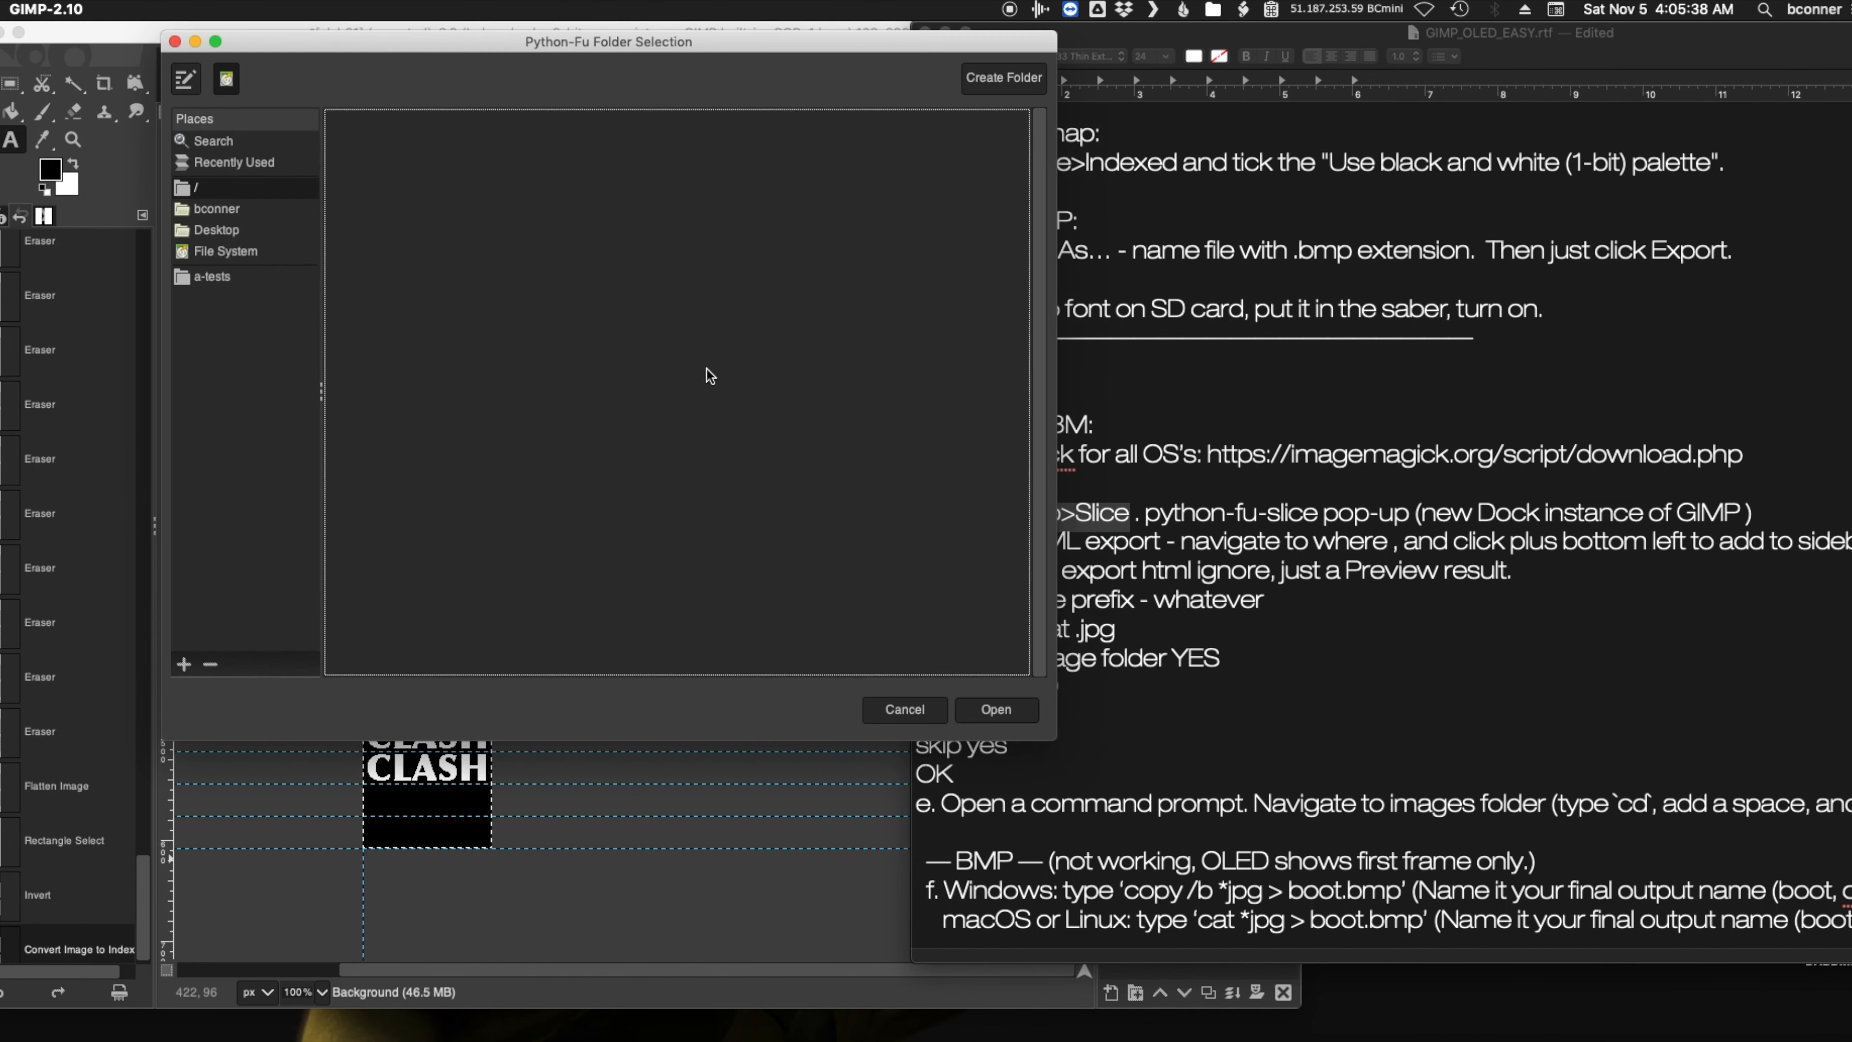
{"action": "key", "text": "super+Tab"}
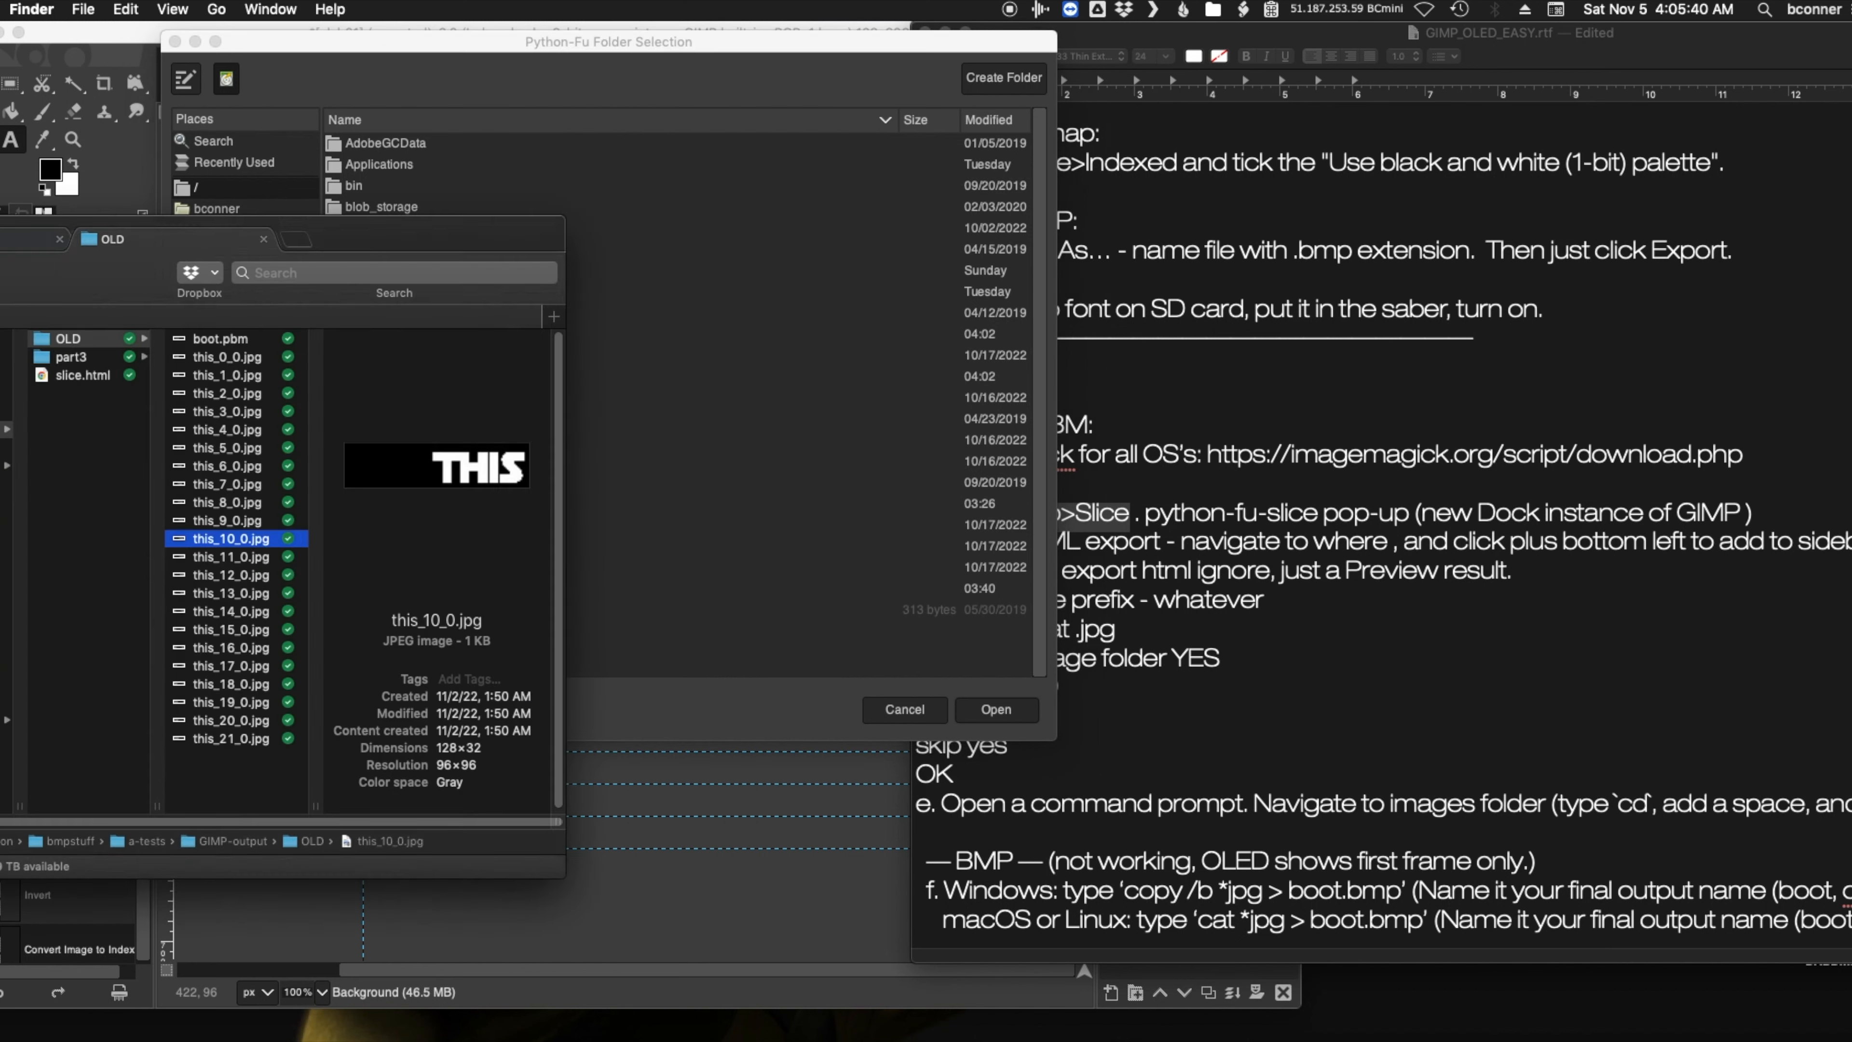
{"action": "left_click_drag", "start_coordinate": [22, 432], "coordinate": [647, 364]}
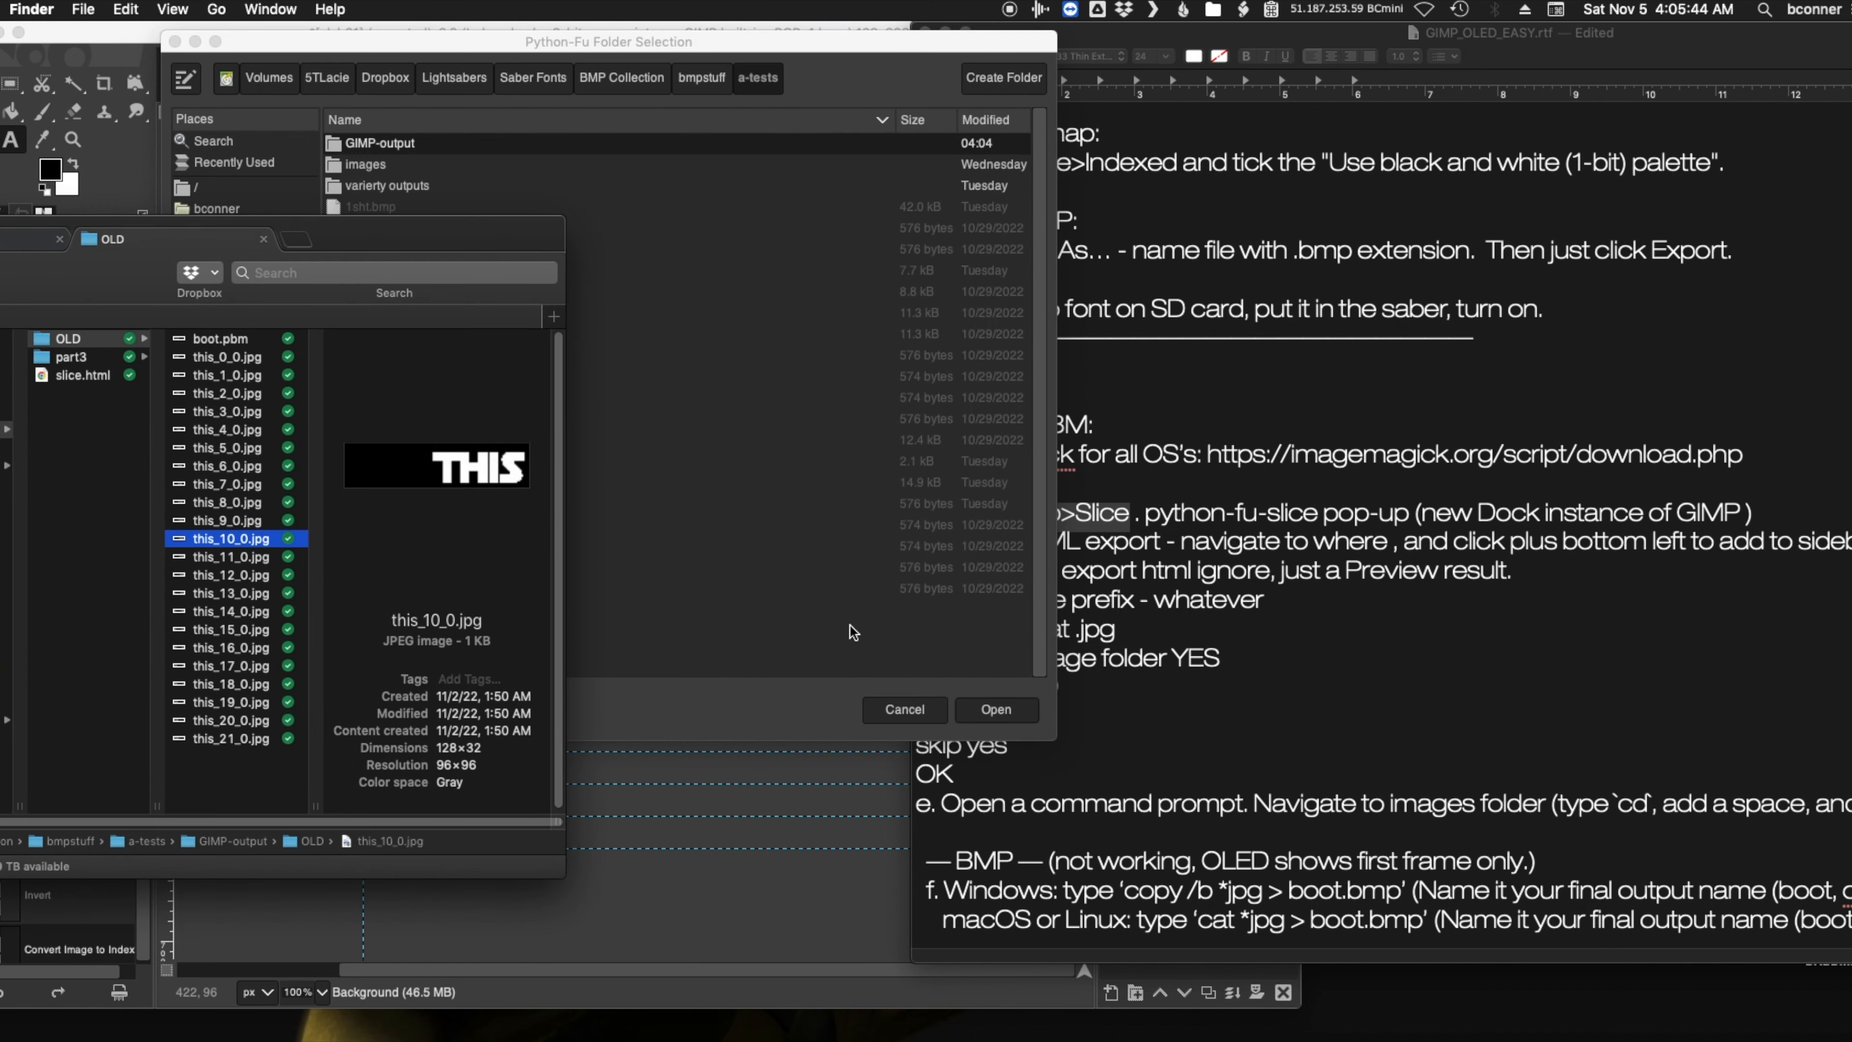
{"action": "left_click", "coordinate": [982, 705]}
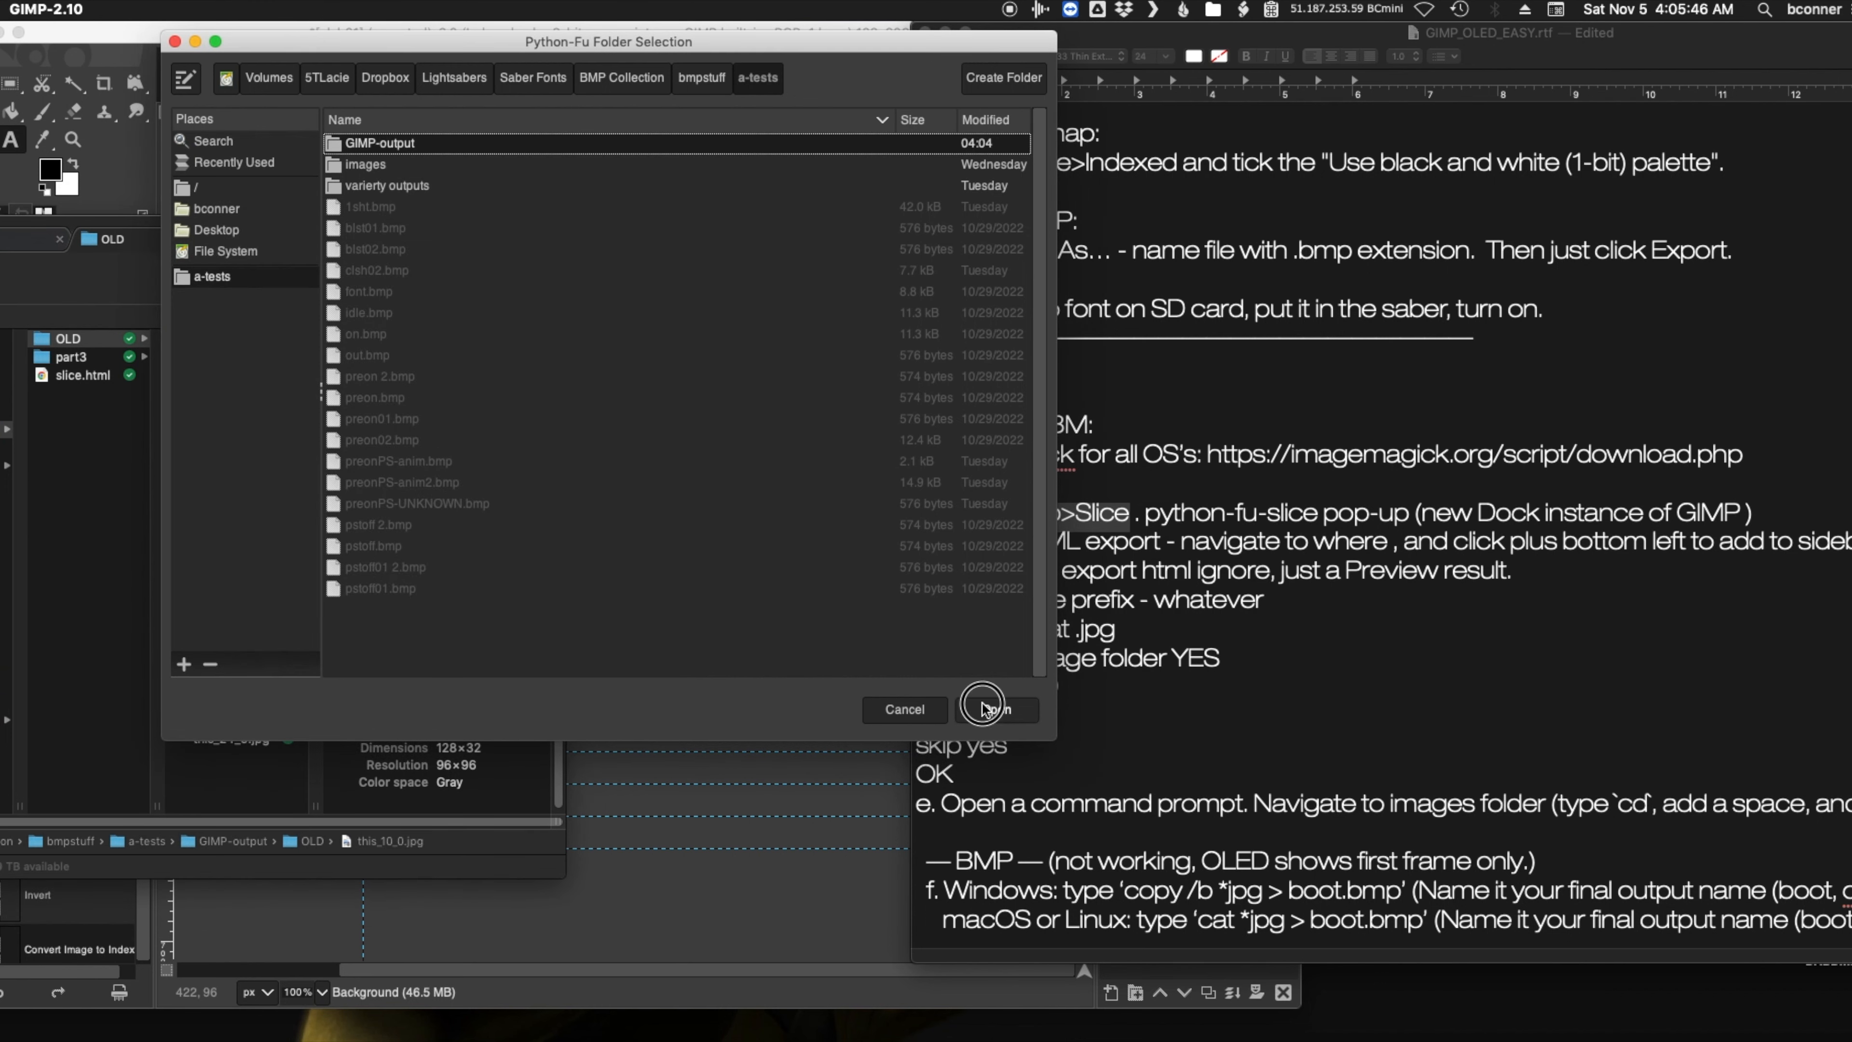
{"action": "left_click", "coordinate": [984, 708]}
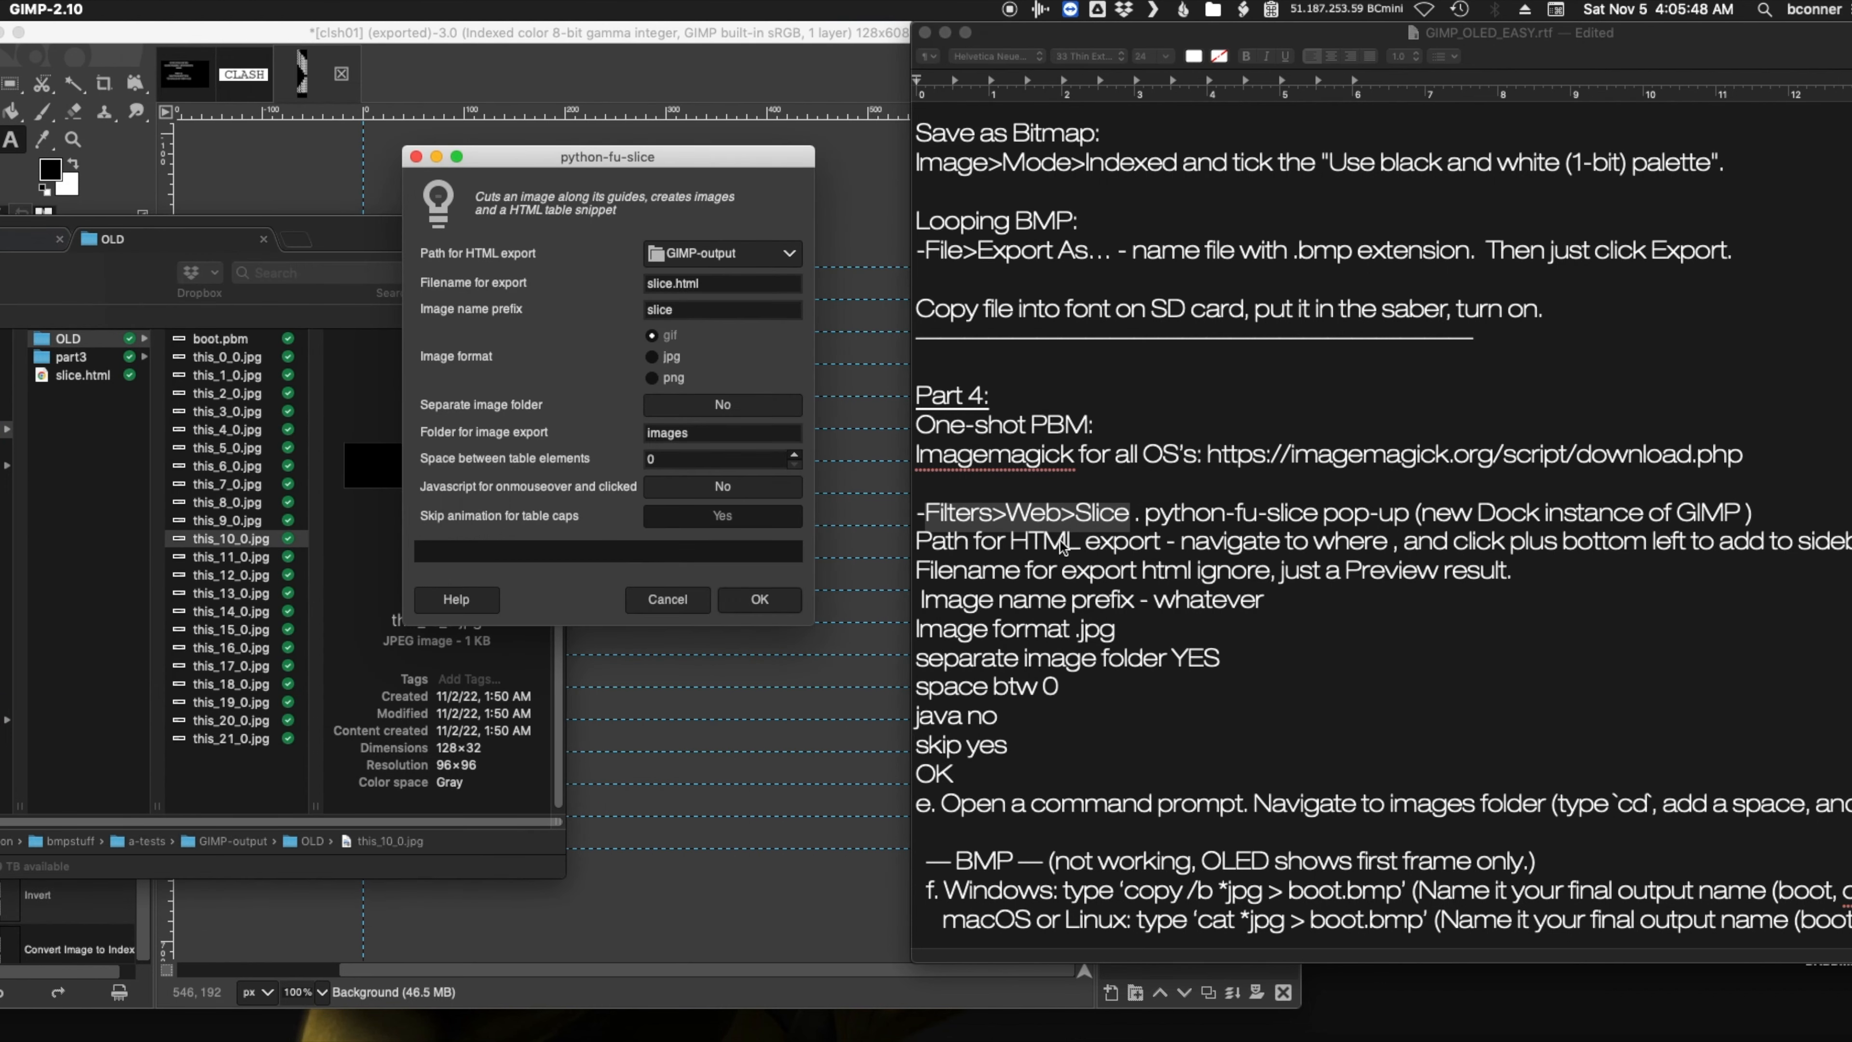
- Bookmark the GIMP-output folder in the folder chooser and choose it as the HTML export path
{"action": "left_click", "coordinate": [1233, 547]}
{"action": "left_click_drag", "start_coordinate": [1403, 546], "coordinate": [1850, 554]}
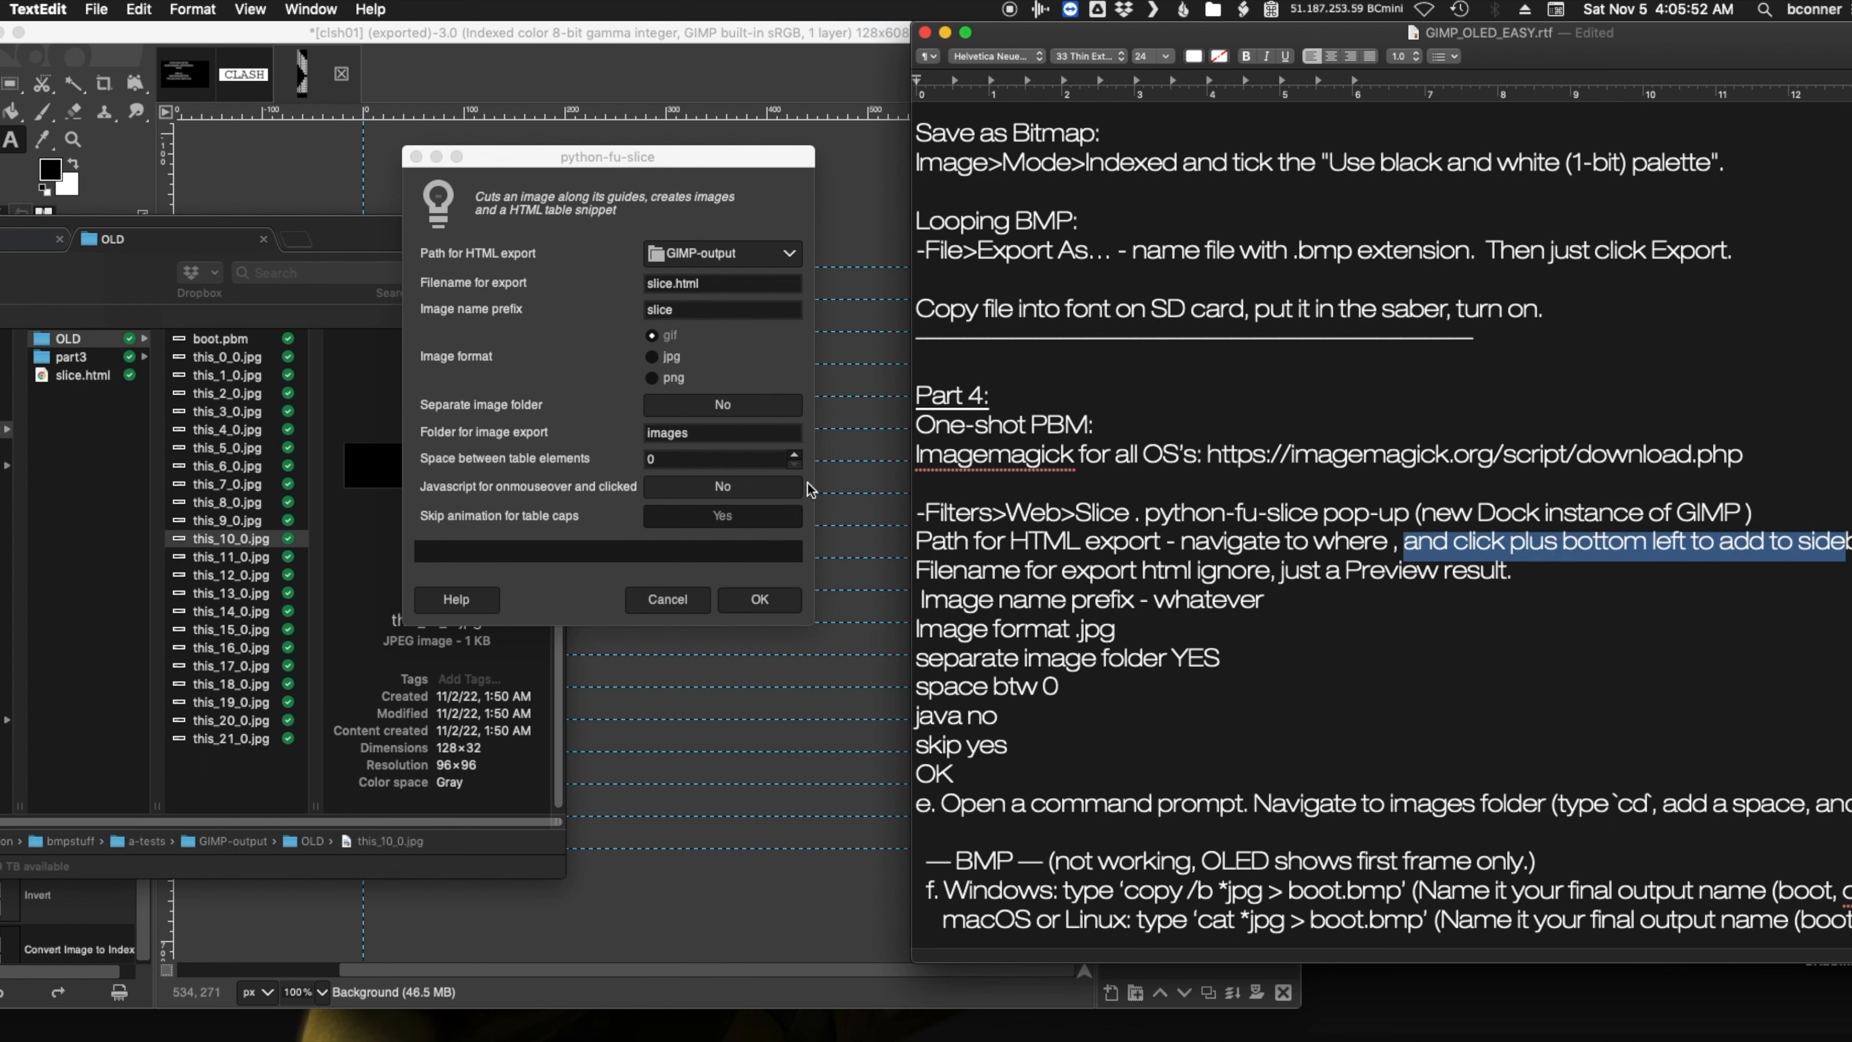
{"action": "left_click", "coordinate": [791, 255]}
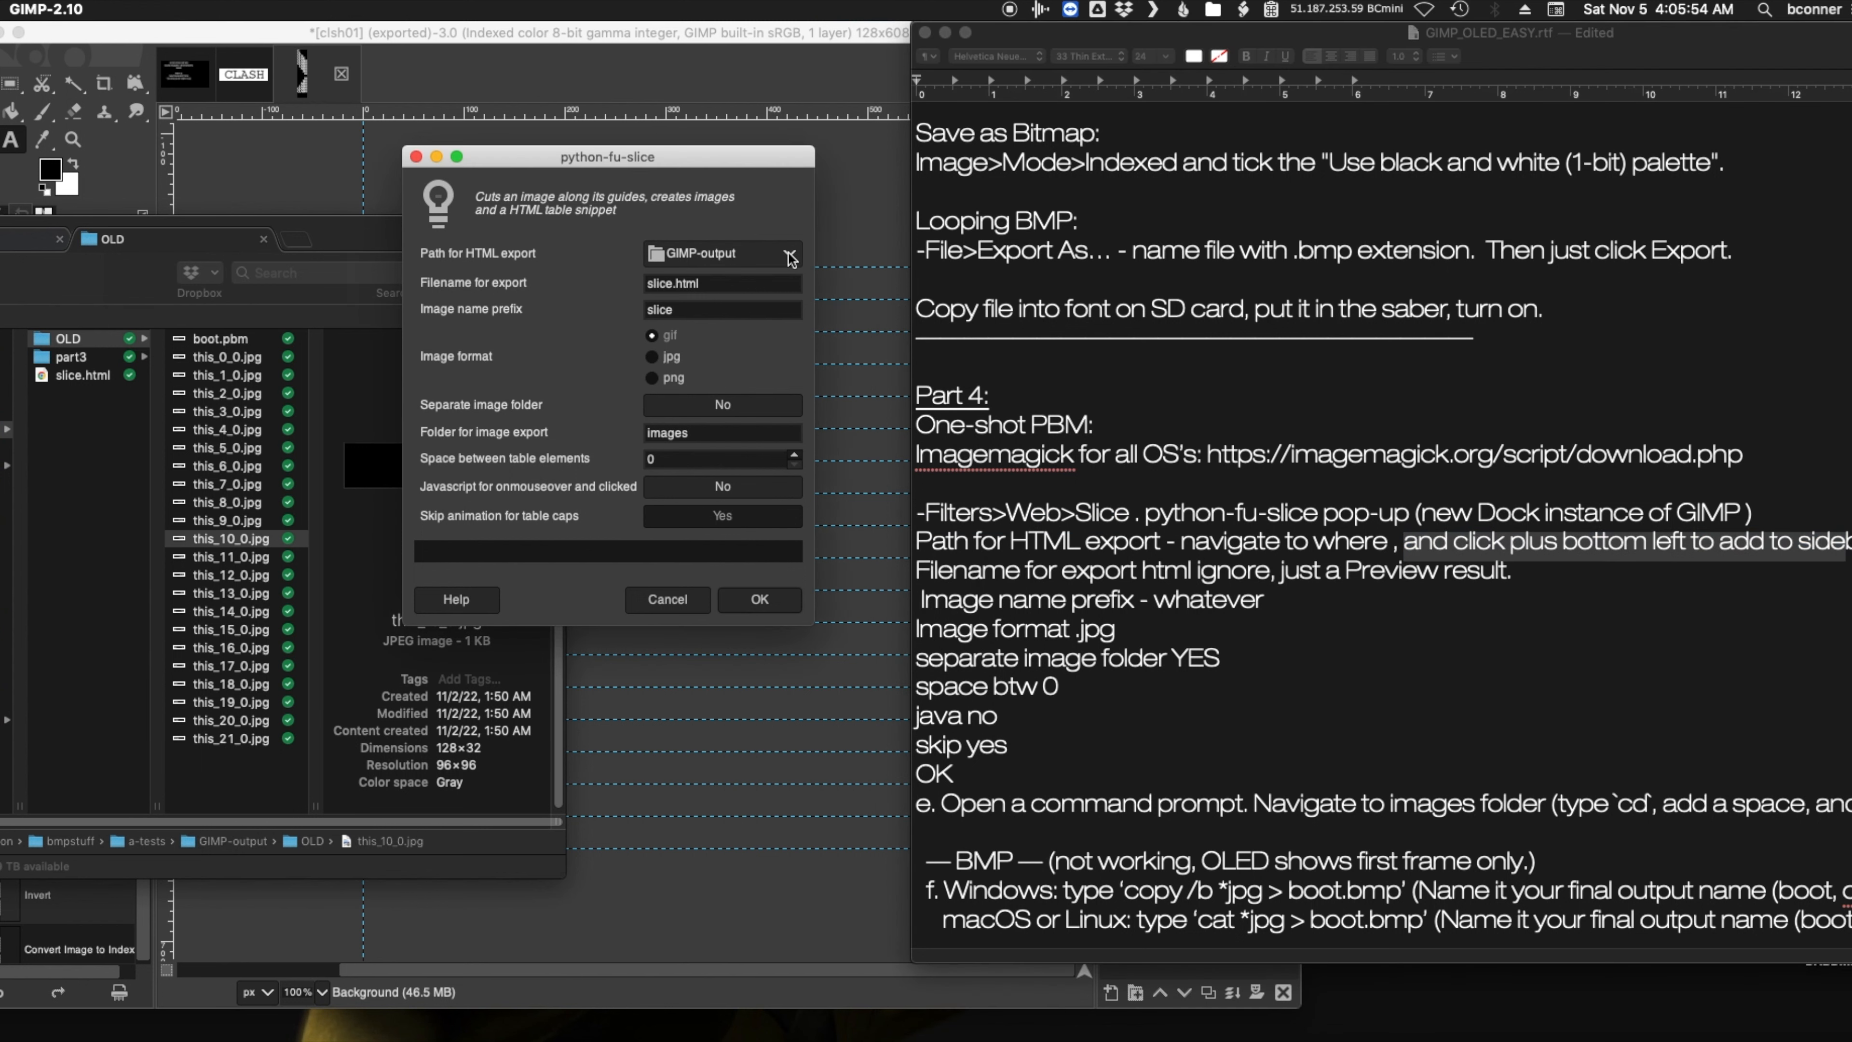
{"action": "left_click", "coordinate": [791, 255]}
{"action": "left_click", "coordinate": [689, 397]}
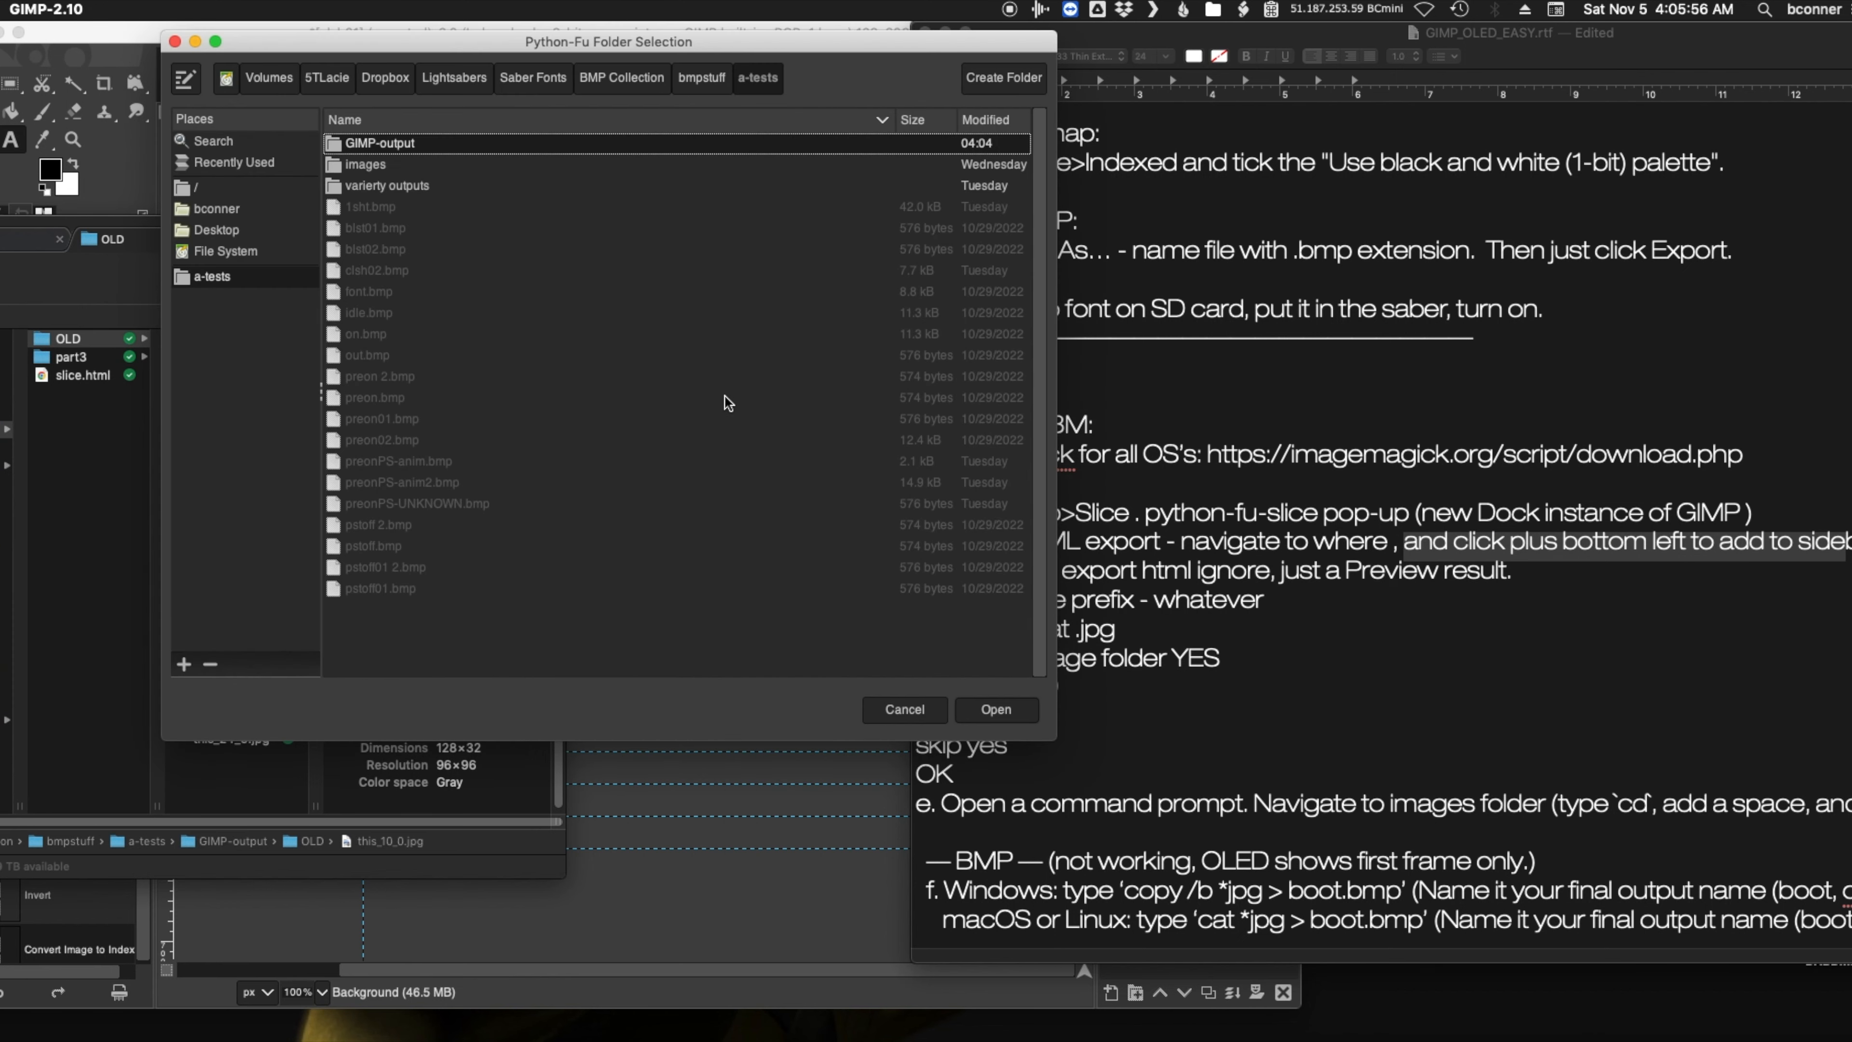
{"action": "left_click", "coordinate": [184, 663]}
{"action": "left_click", "coordinate": [253, 297]}
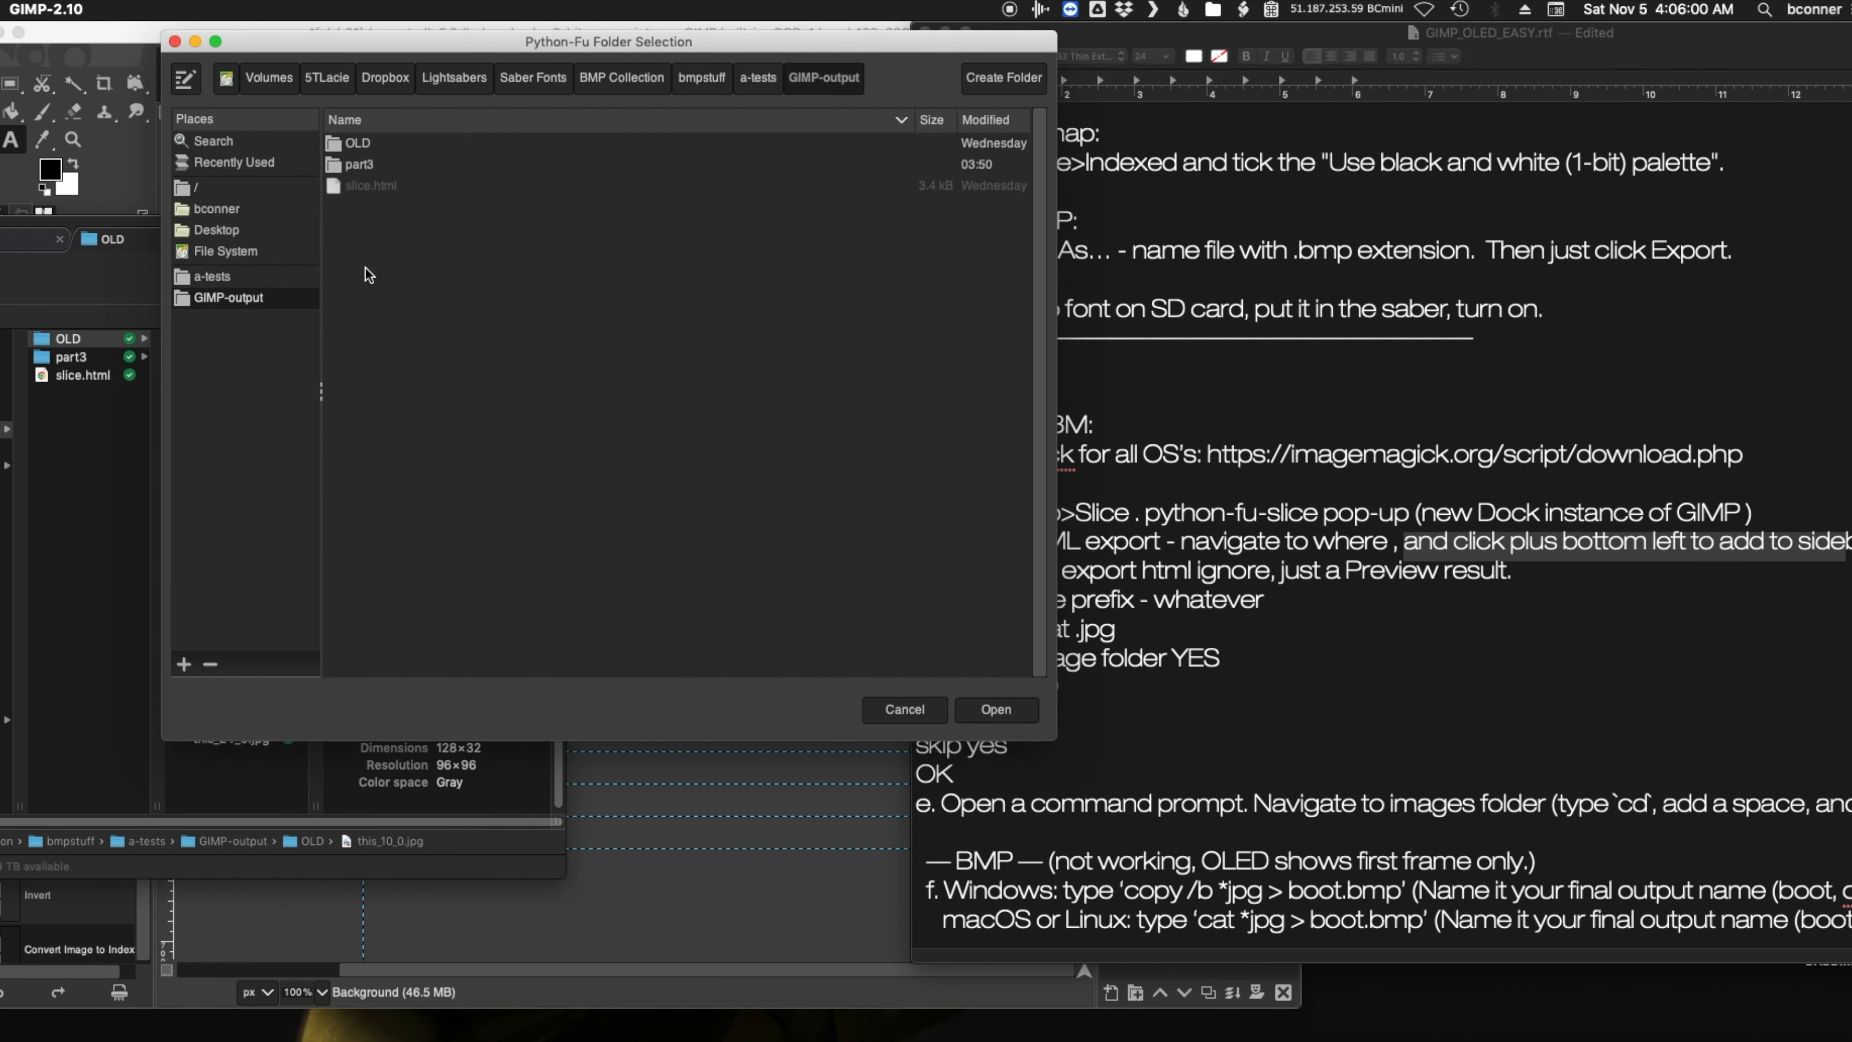
{"action": "left_click", "coordinate": [994, 714]}
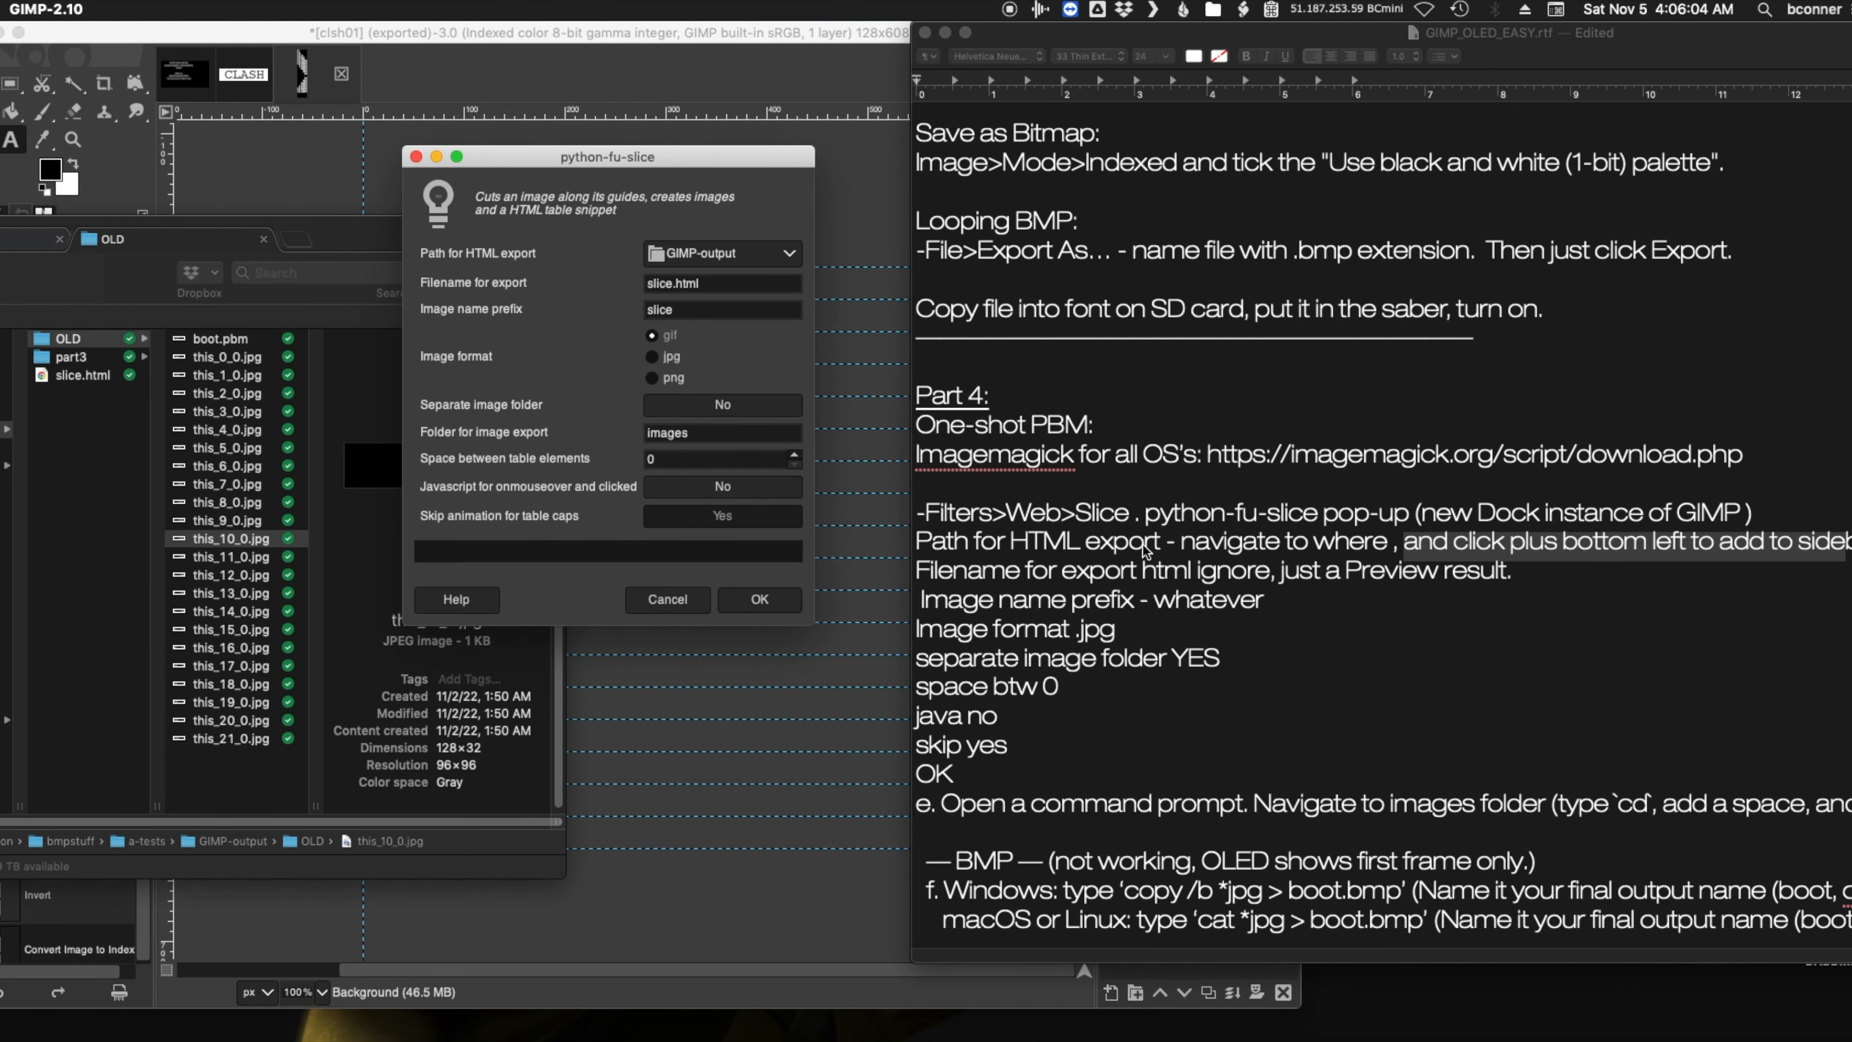
- Check the notes' instruction on the HTML filename against the Slice dialog's export filename
{"action": "triple_click", "coordinate": [916, 572]}
{"action": "left_click", "coordinate": [693, 284]}
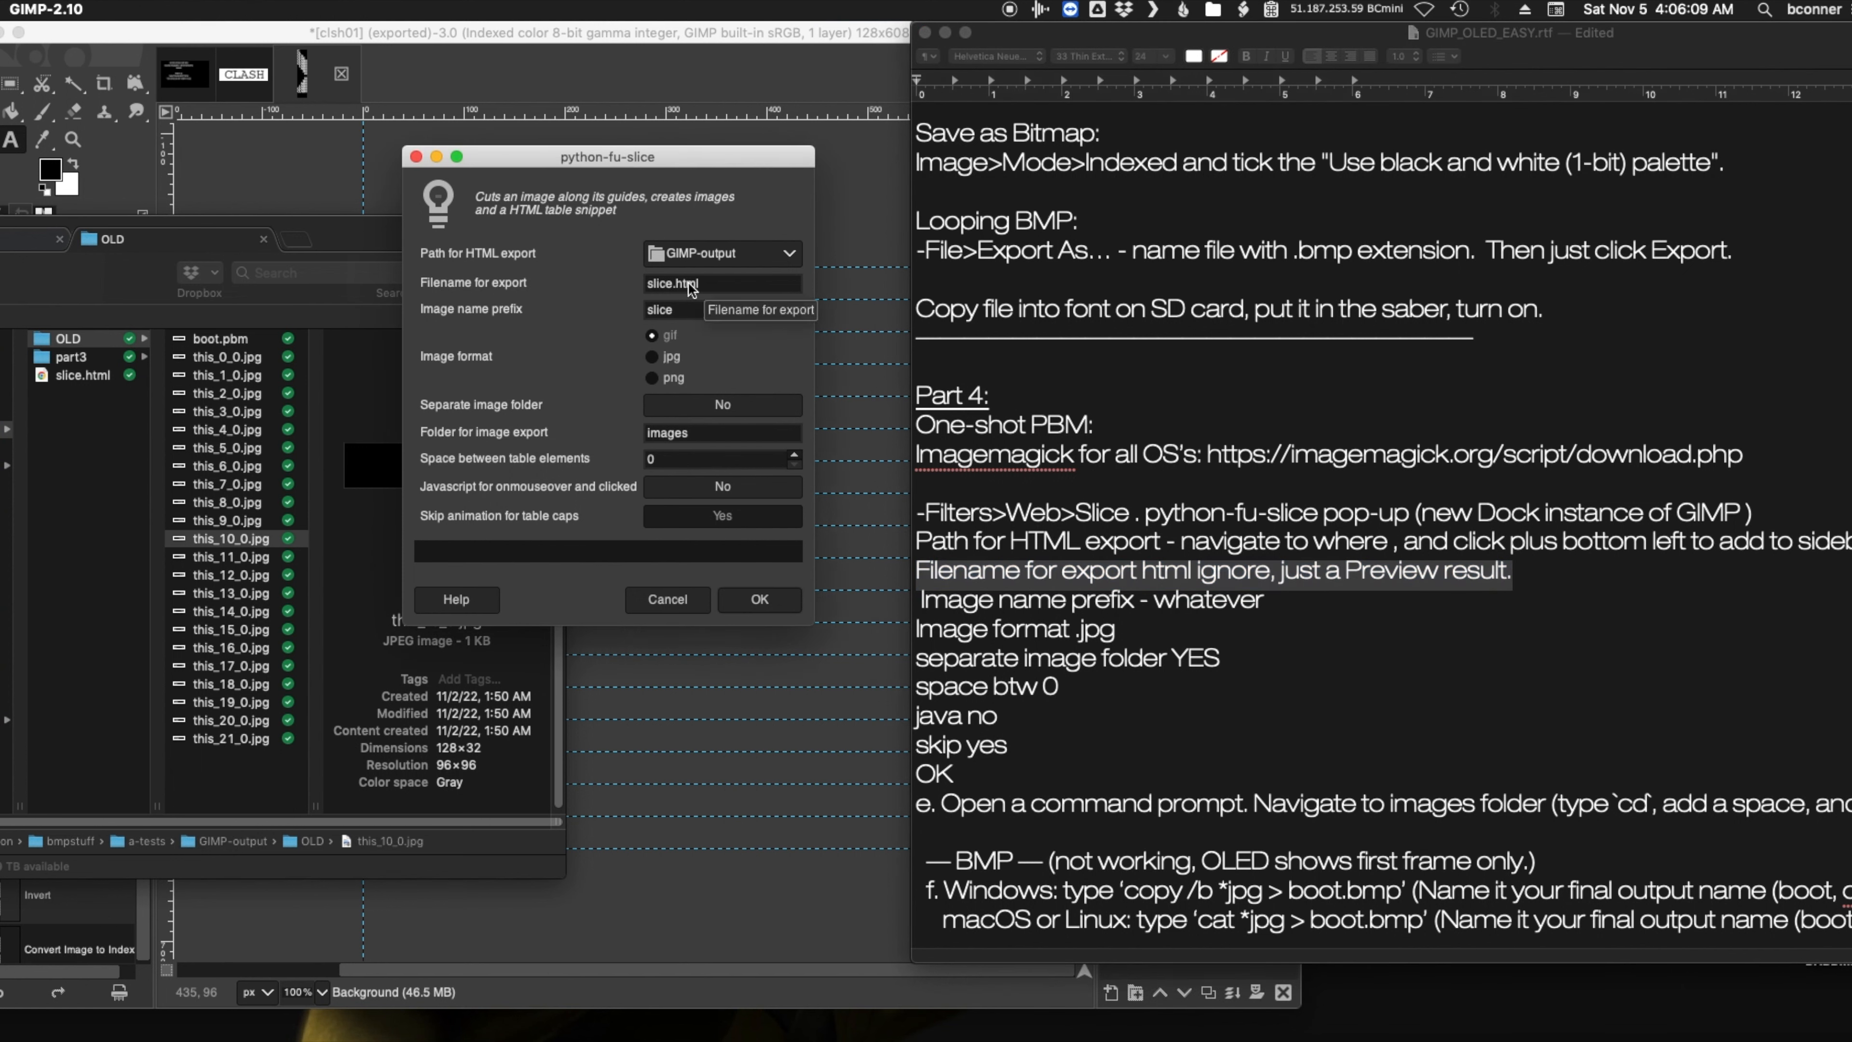
{"action": "triple_click", "coordinate": [711, 282]}
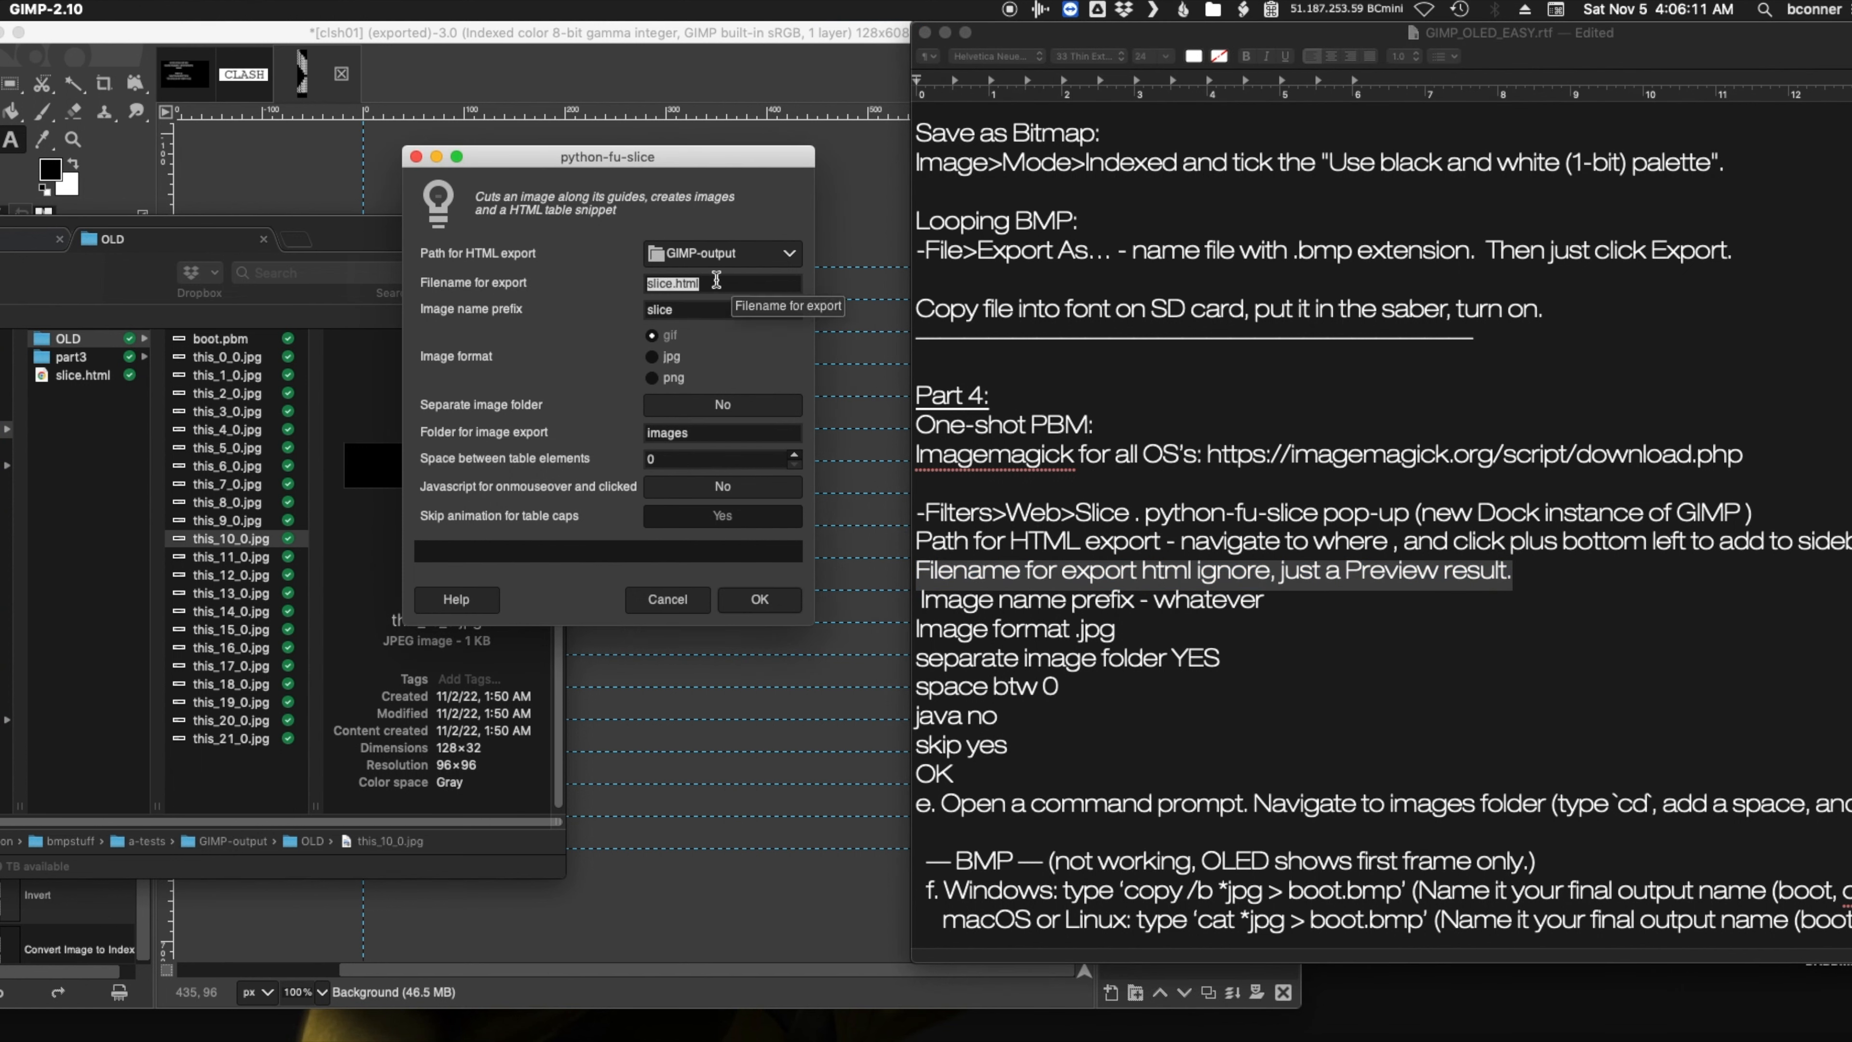
- Set the image name prefix to clsh and the image format to jpg for the slices
{"action": "left_click", "coordinate": [952, 602]}
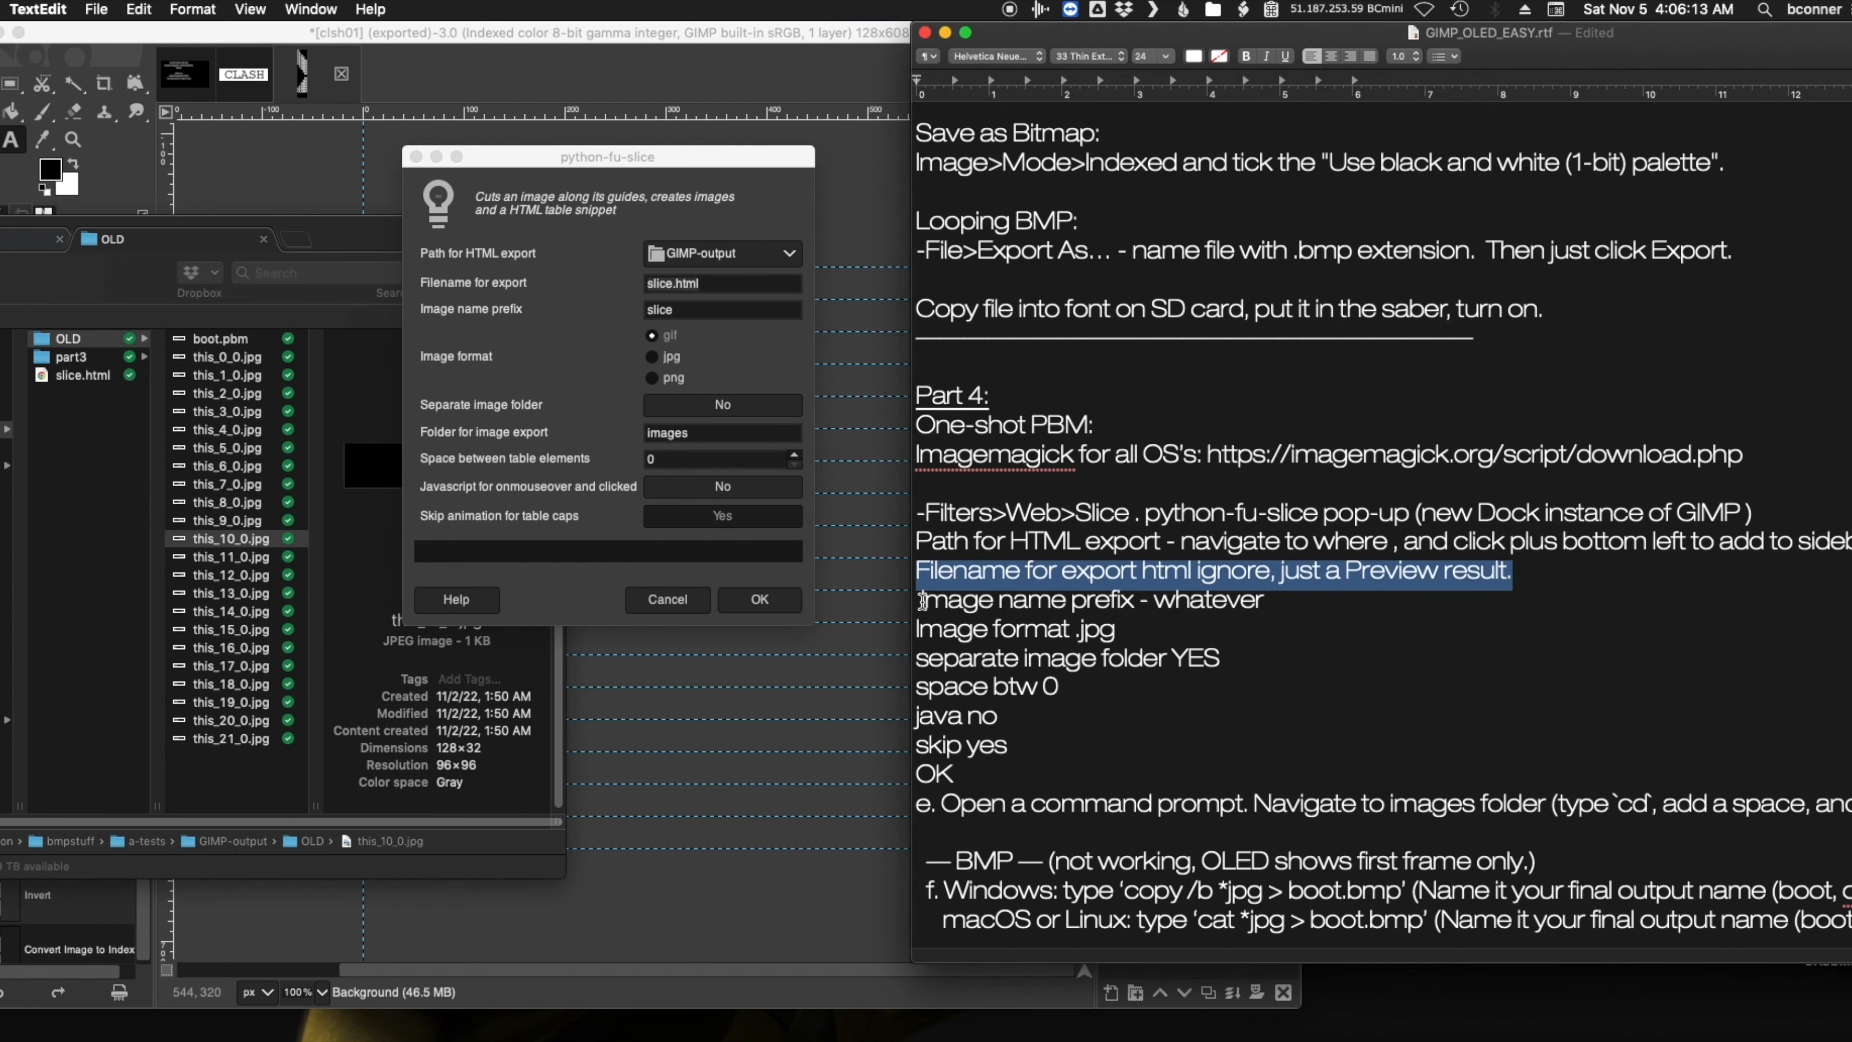
{"action": "left_click_drag", "start_coordinate": [921, 600], "coordinate": [1260, 612]}
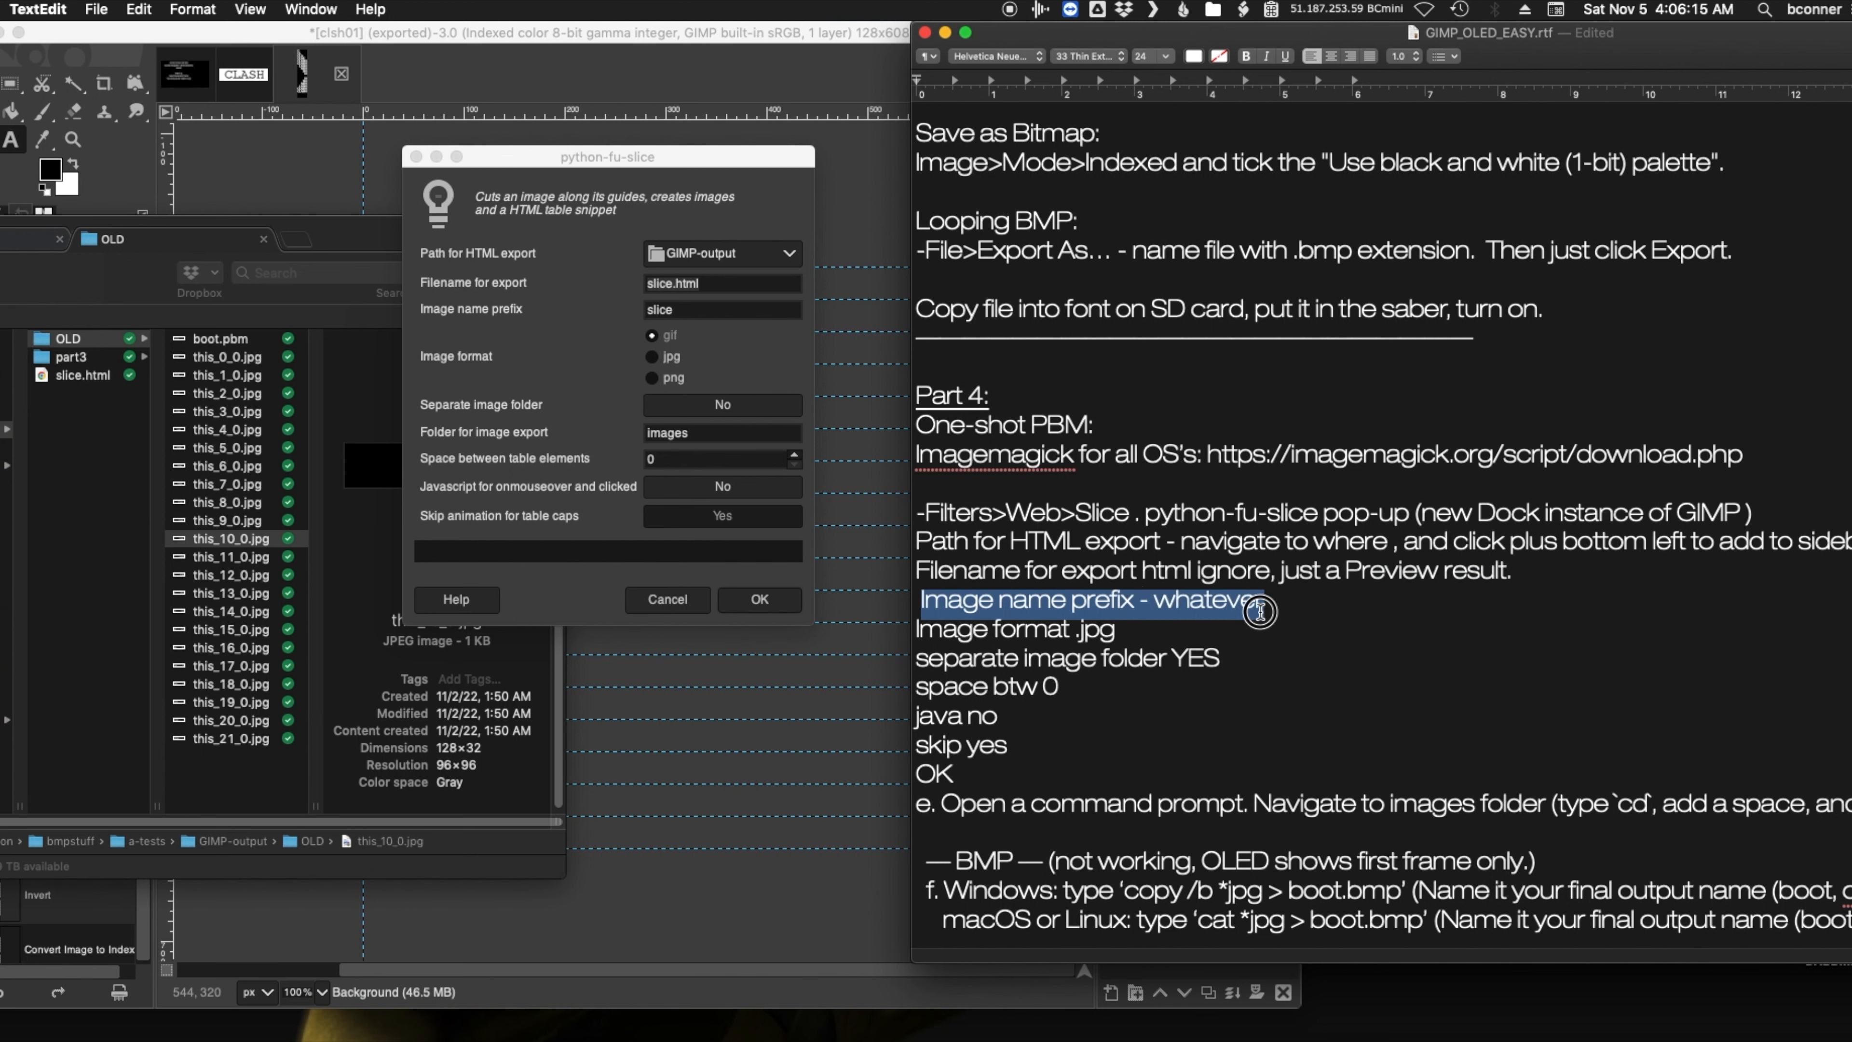
{"action": "left_click", "coordinate": [662, 309]}
{"action": "left_click_drag", "start_coordinate": [691, 312], "coordinate": [642, 312]}
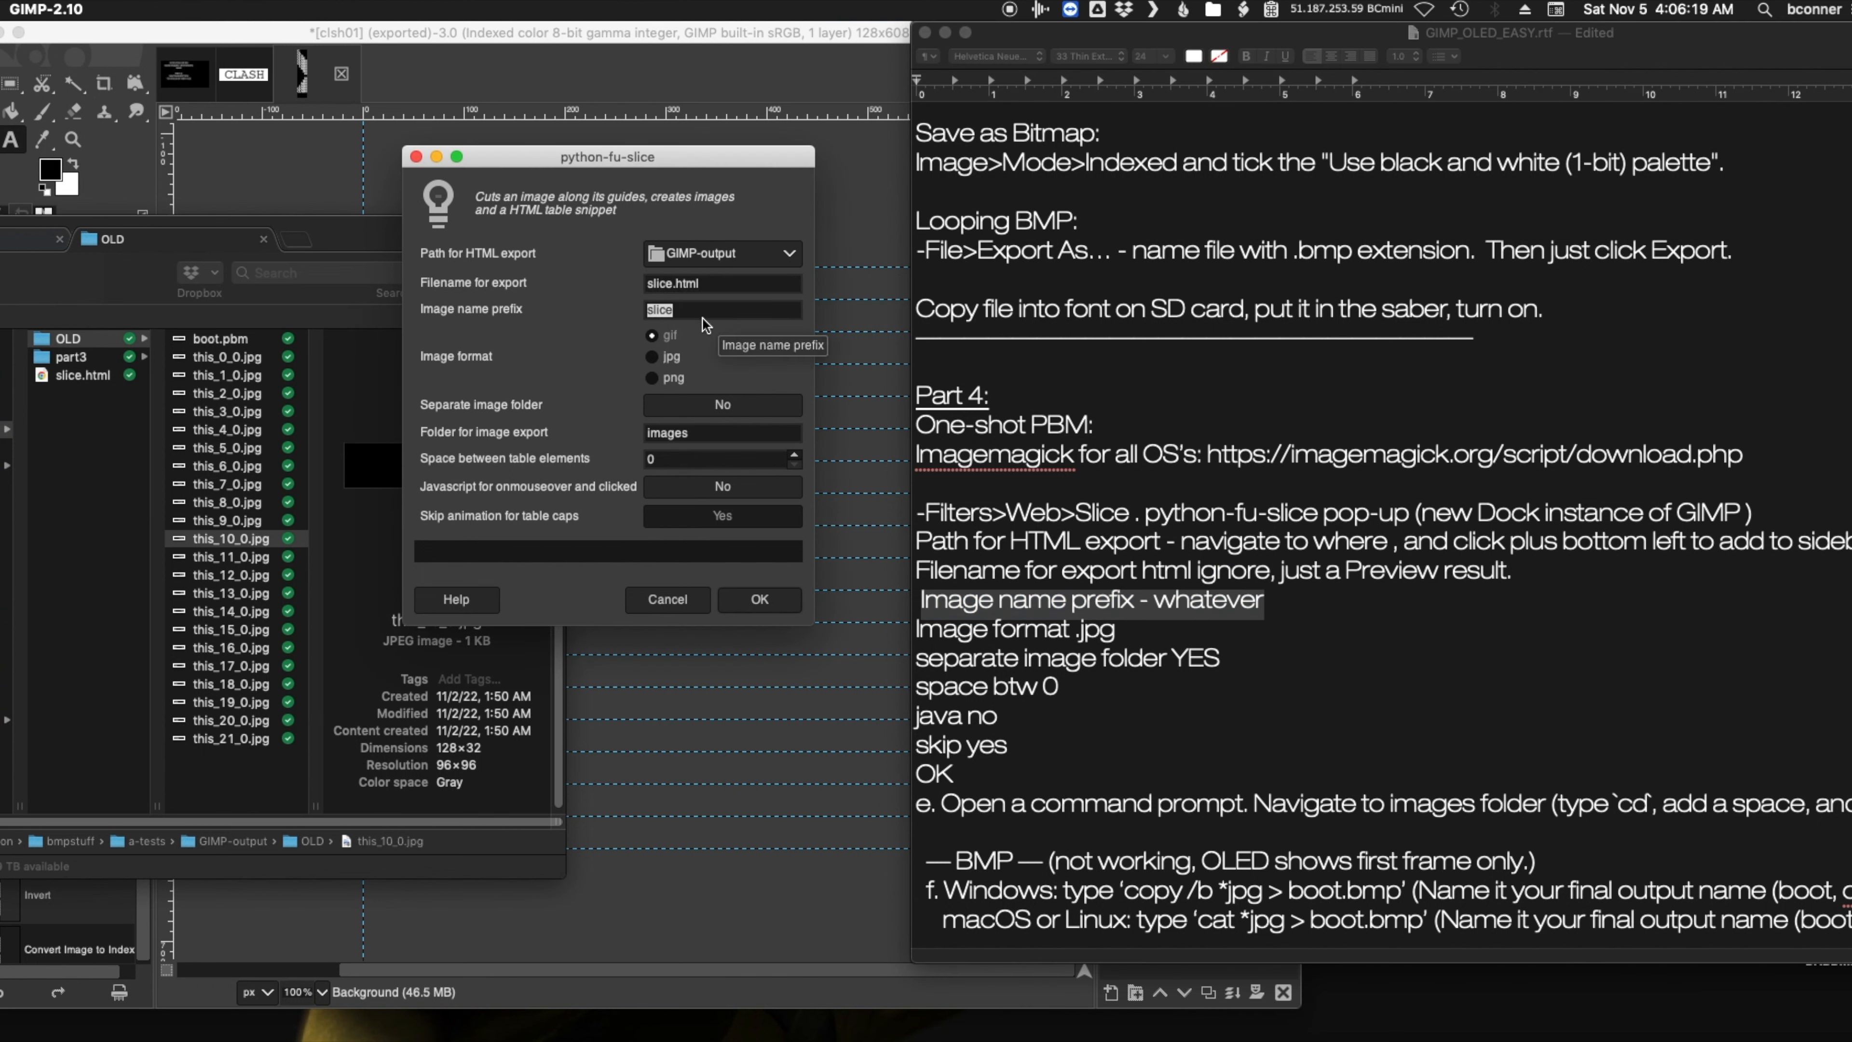
{"action": "type", "text": "clsh"}
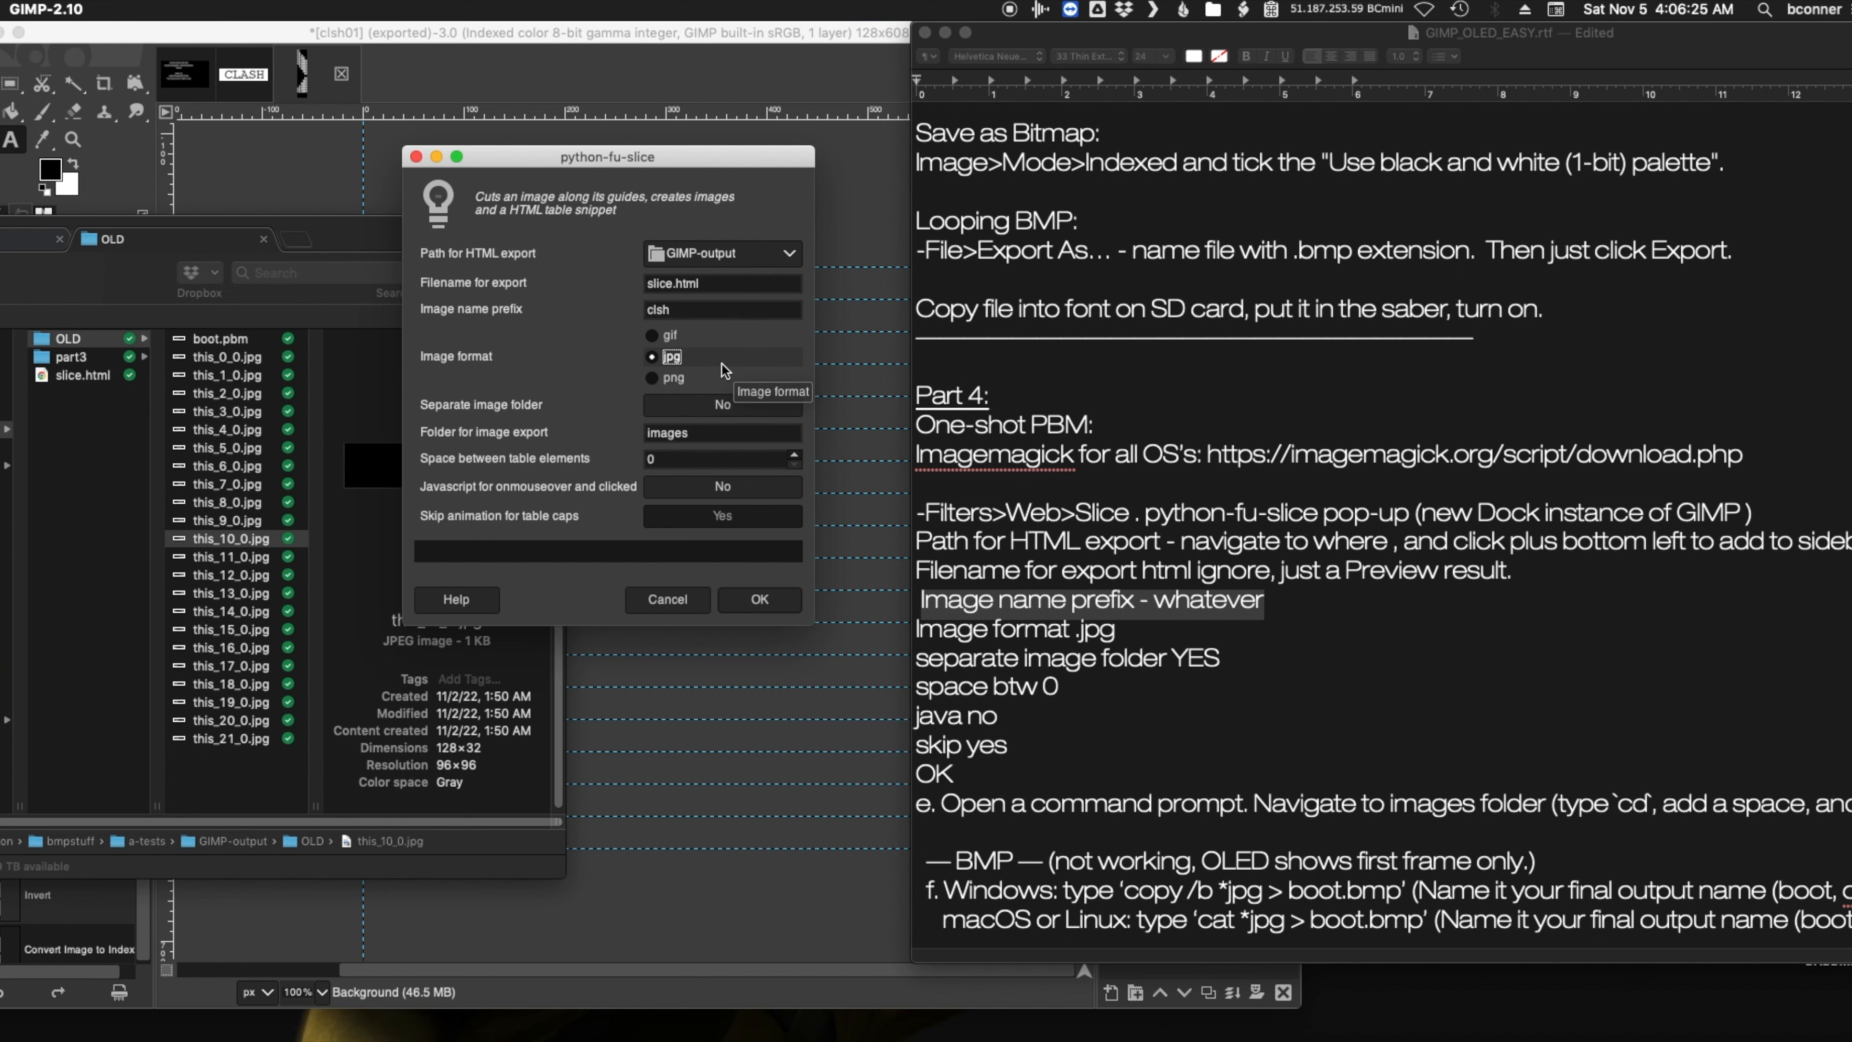
- Enable a separate image folder for the slices and name it demo_clash_images
{"action": "left_click_drag", "start_coordinate": [957, 658], "coordinate": [1193, 661]}
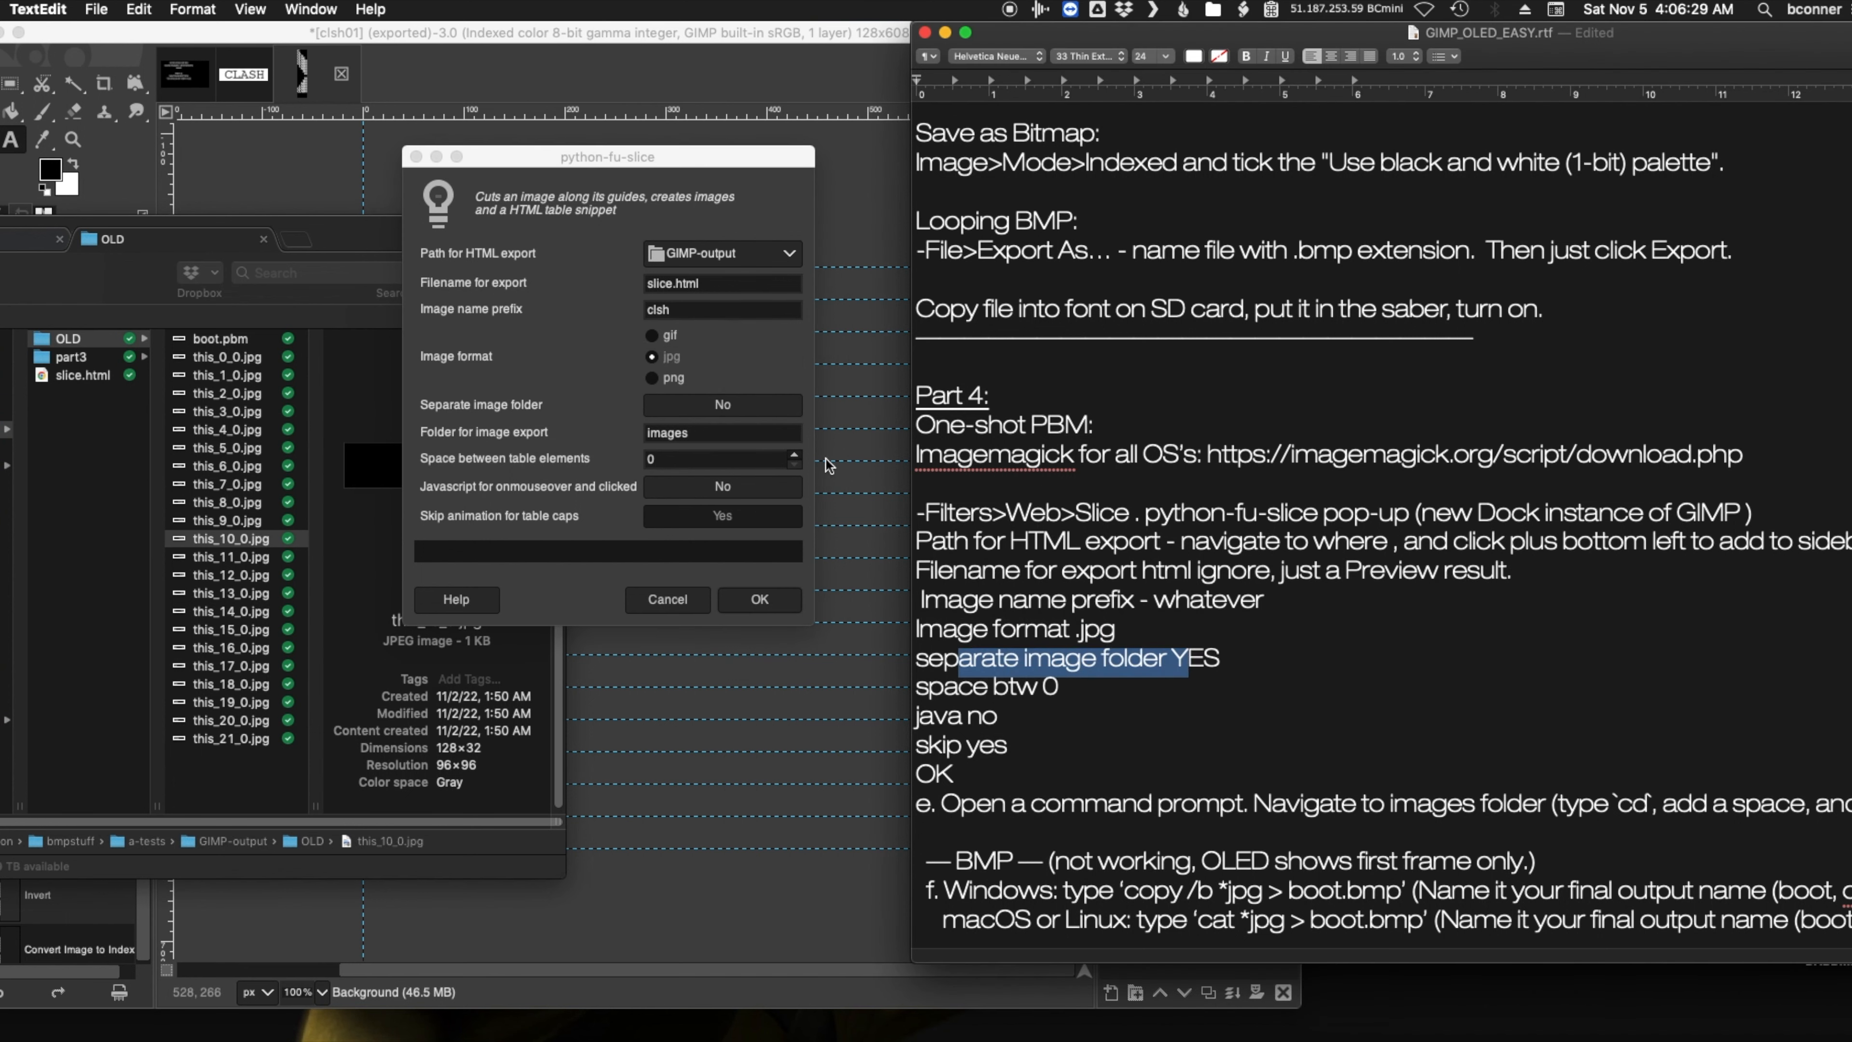
{"action": "left_click", "coordinate": [752, 406]}
{"action": "left_click", "coordinate": [752, 406]}
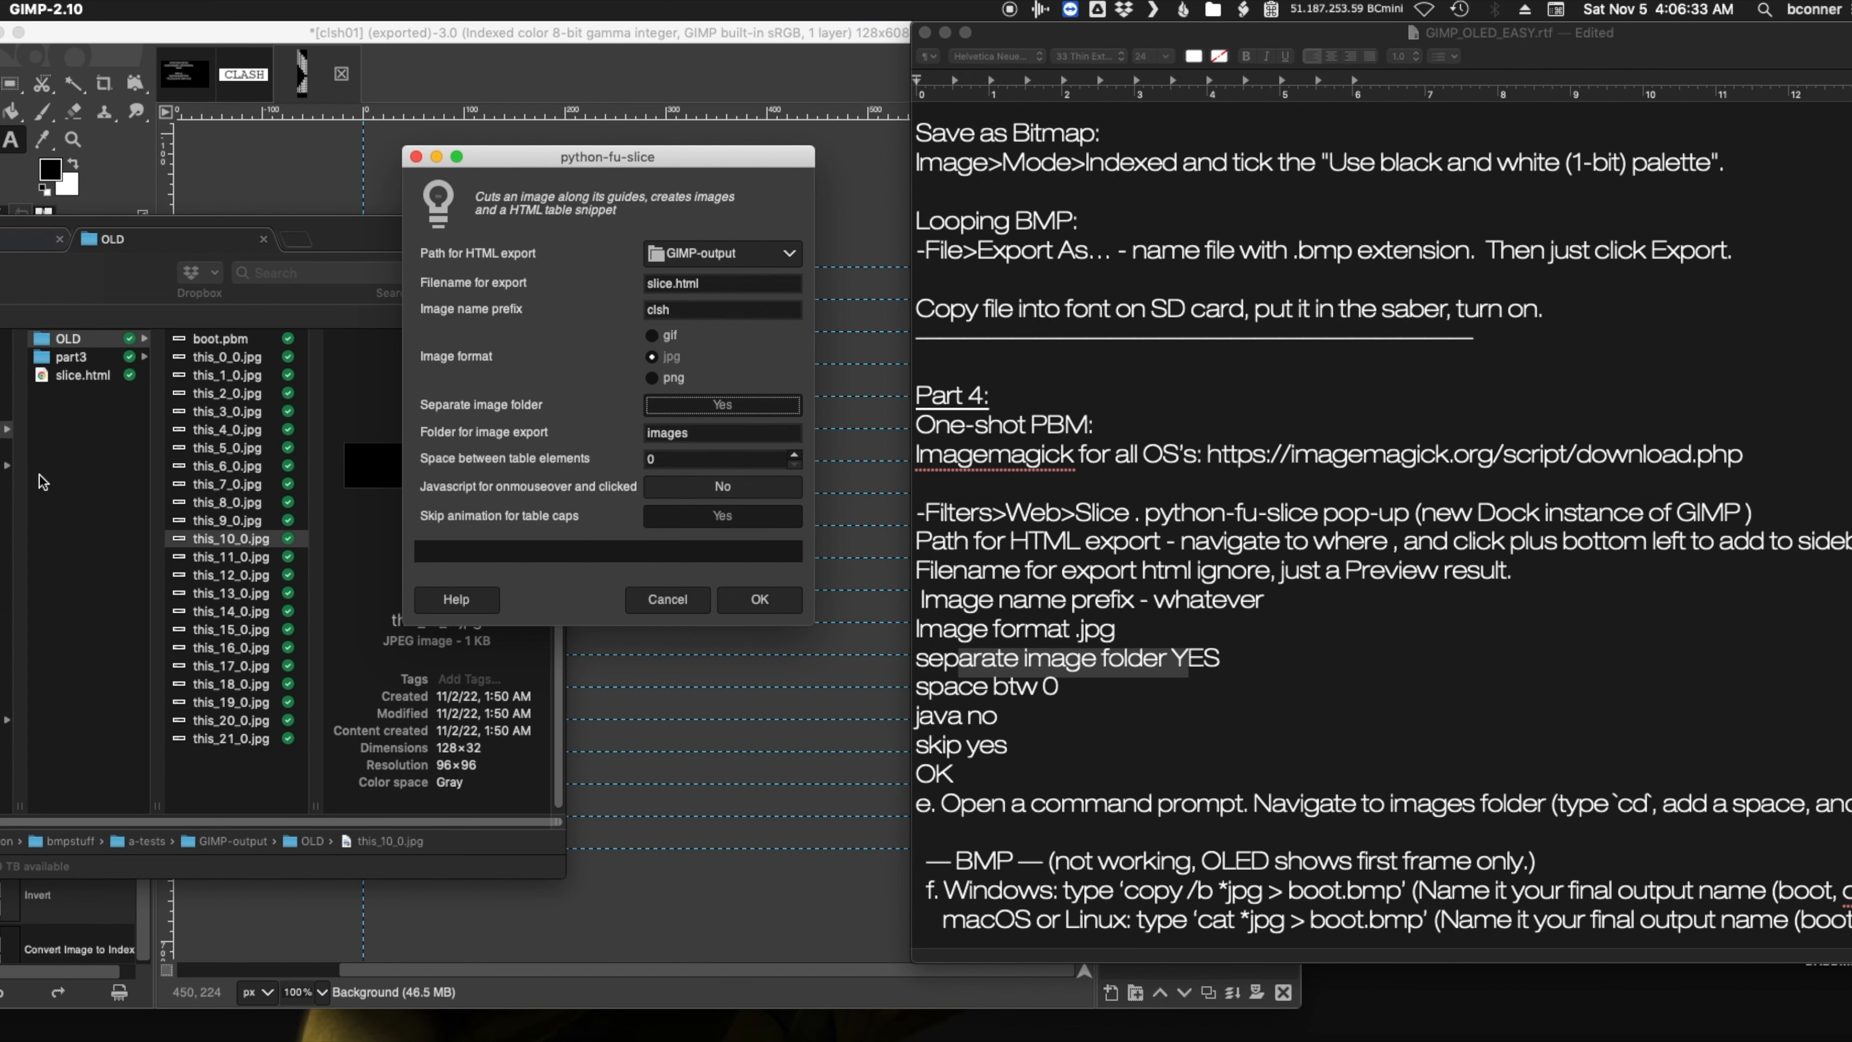
{"action": "left_click_drag", "start_coordinate": [711, 435], "coordinate": [621, 435]}
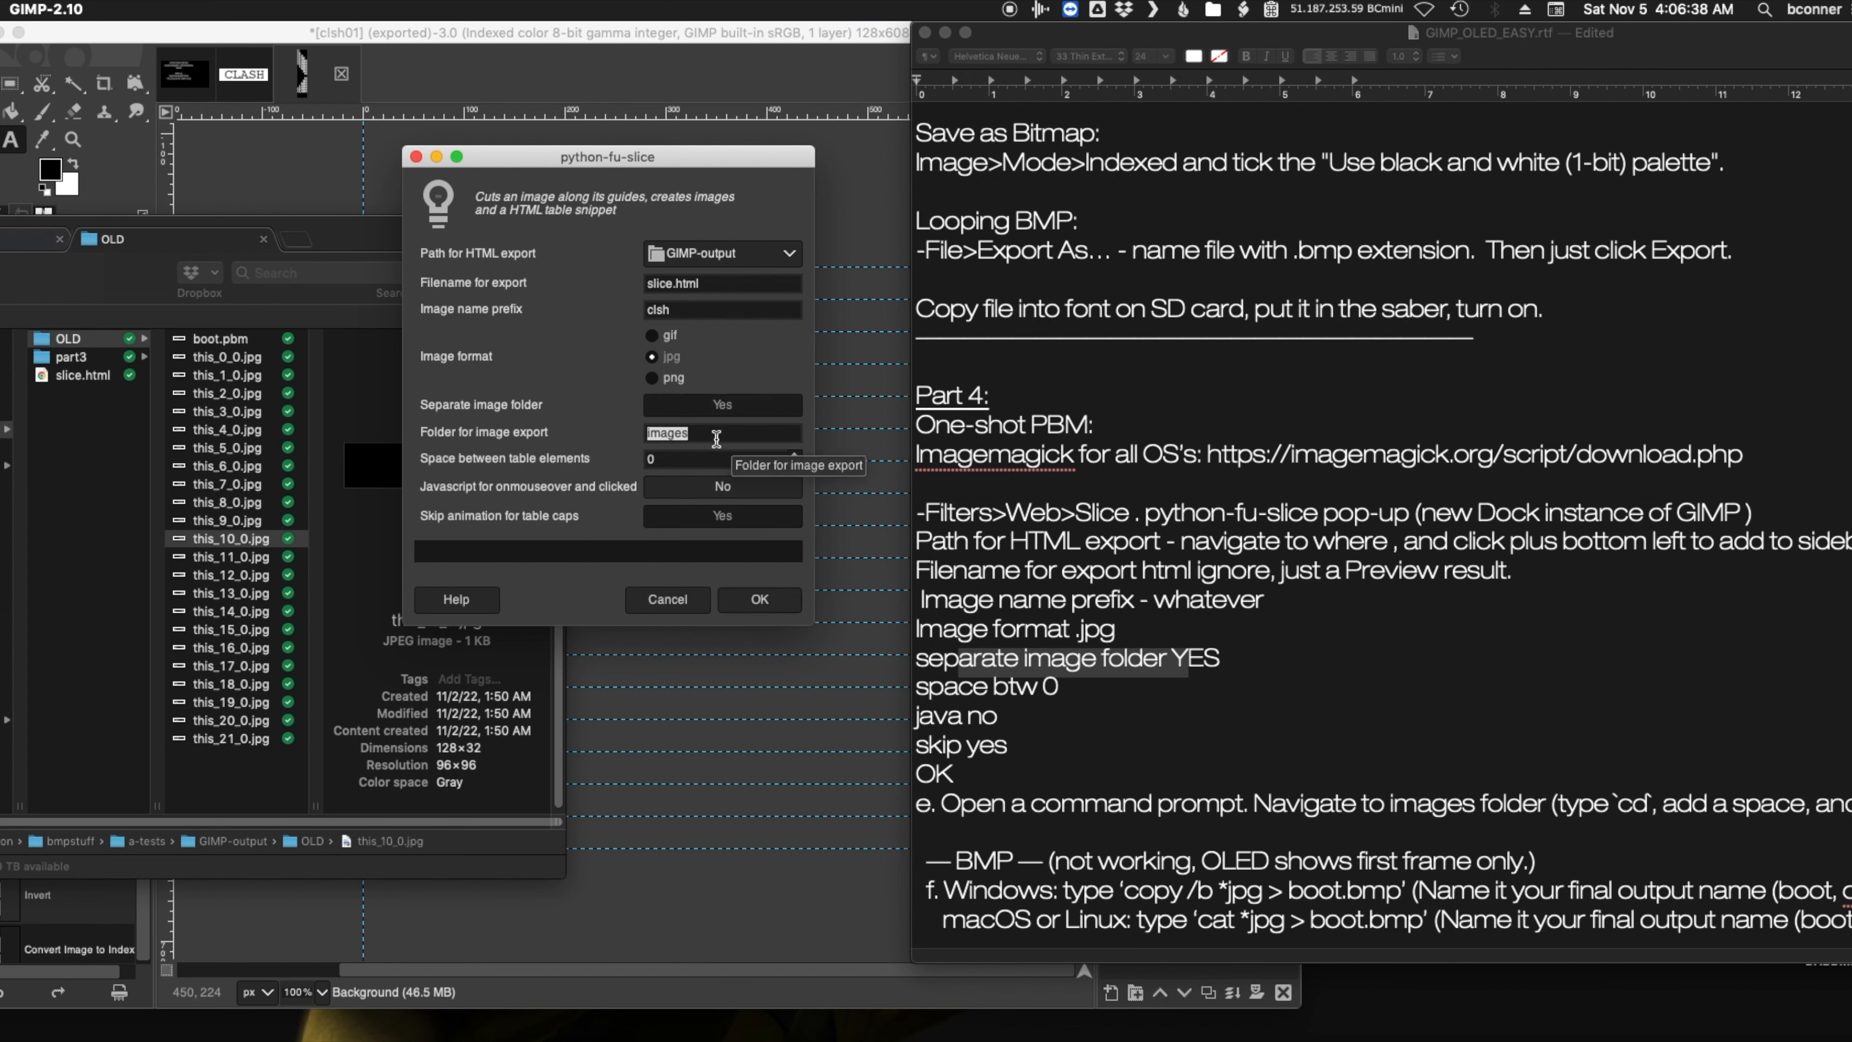
{"action": "type", "text": "cla"}
{"action": "type", "text": "sh_images"}
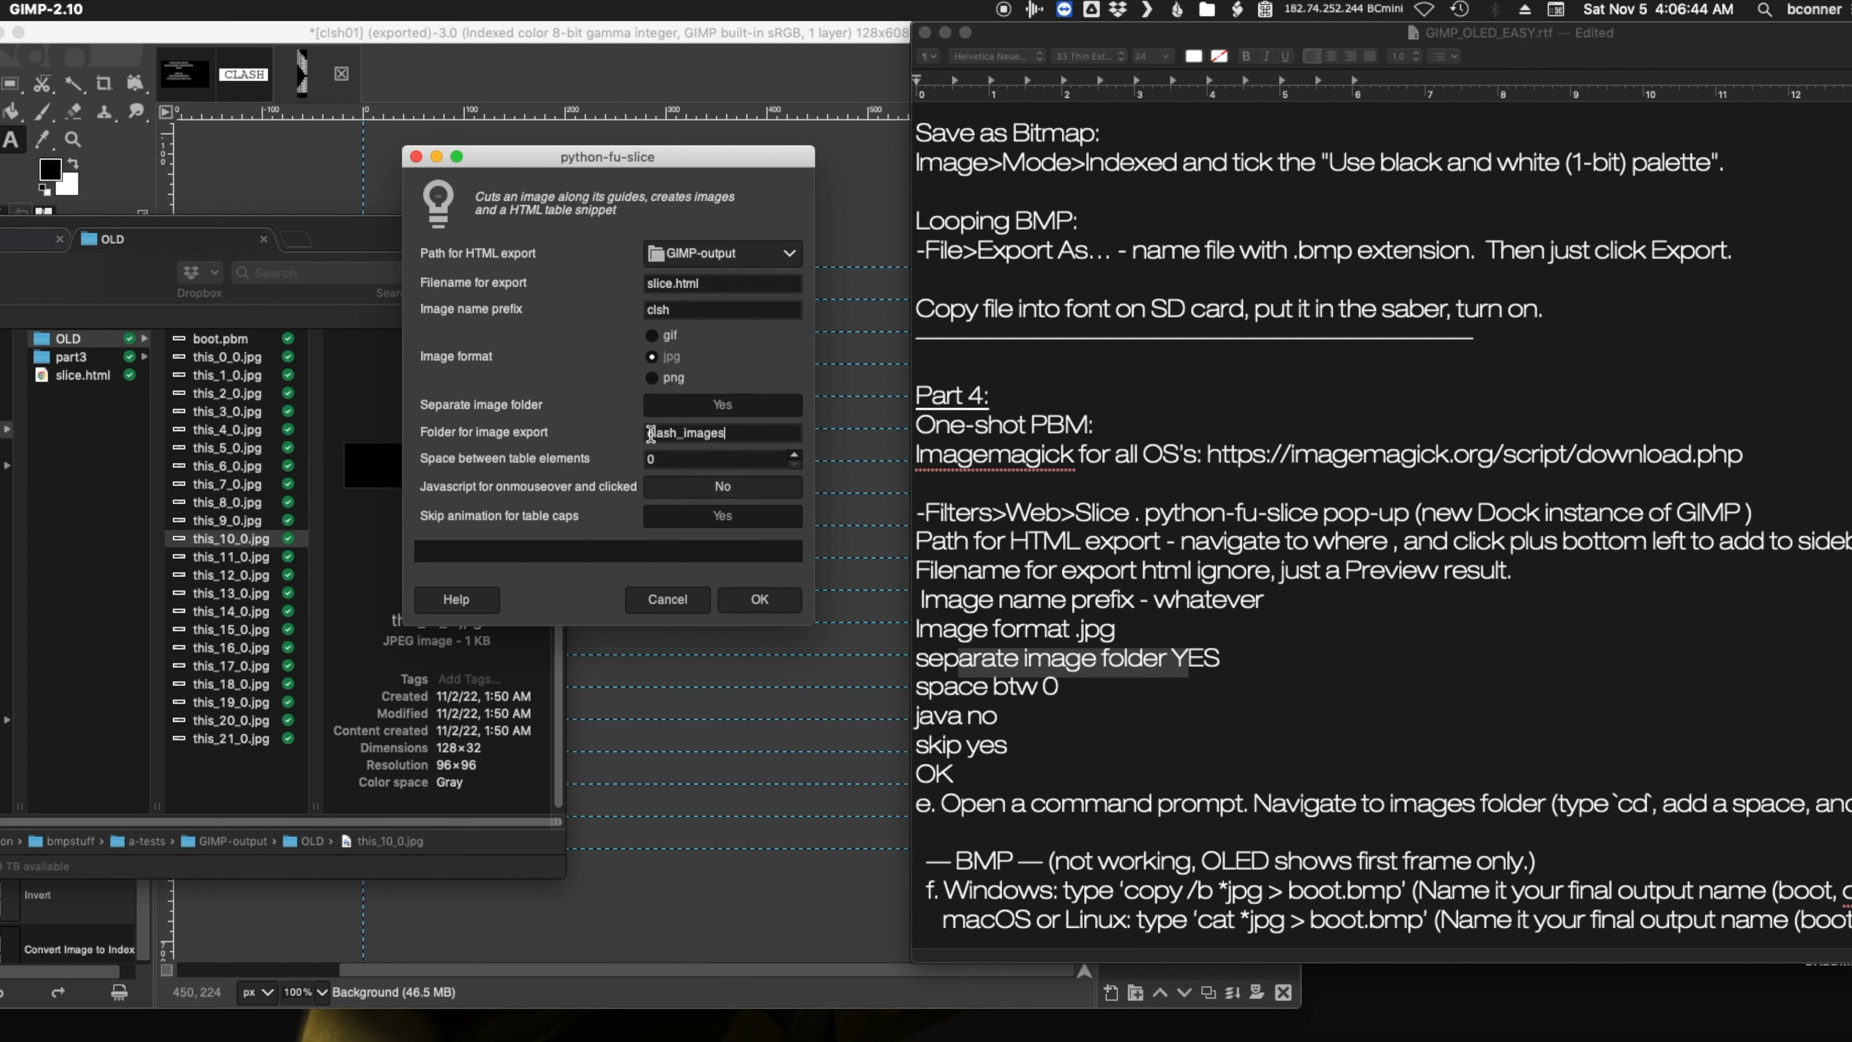
{"action": "left_click", "coordinate": [648, 432]}
{"action": "type", "text": "demo_"}
- Check the remaining settings in the notes and run the slice export
{"action": "left_click", "coordinate": [1005, 690]}
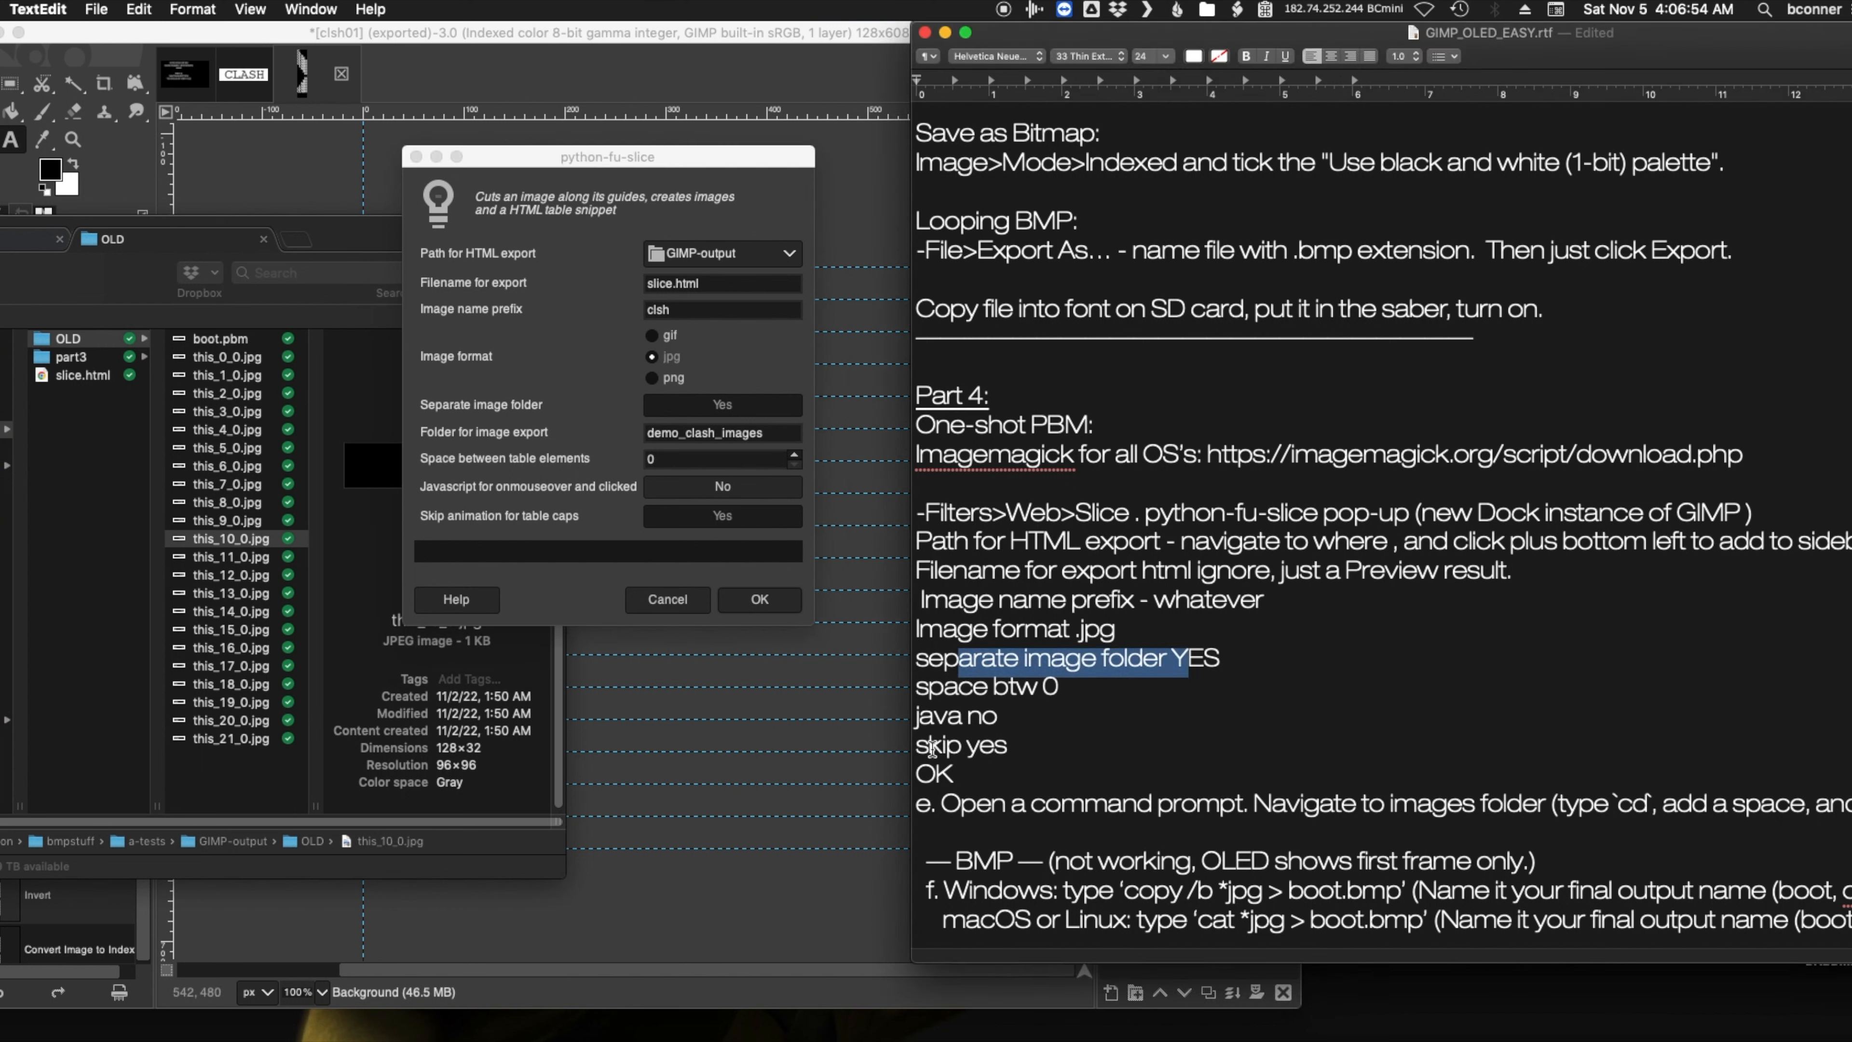
{"action": "left_click_drag", "start_coordinate": [958, 787], "coordinate": [910, 781]}
{"action": "left_click", "coordinate": [779, 609]}
{"action": "left_click", "coordinate": [779, 609]}
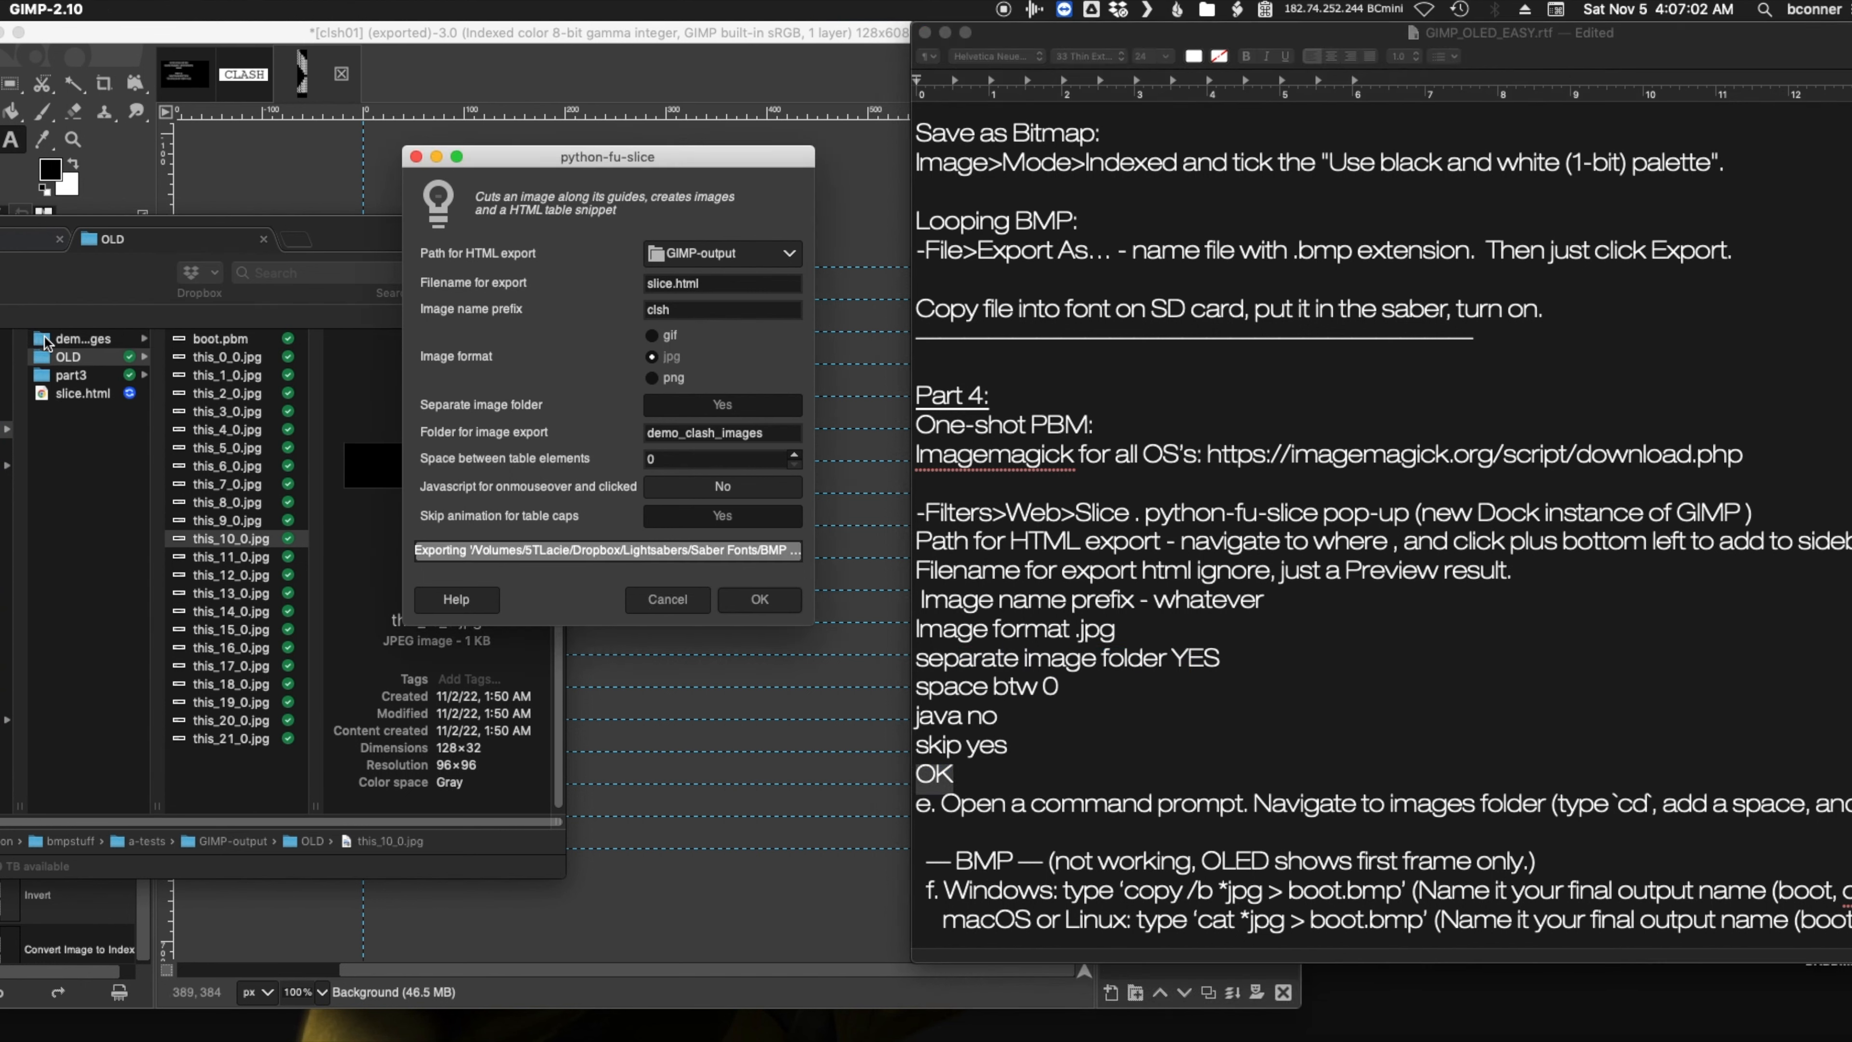
- Switch to Finder and widen the GIMP-output column to read the exported folder's full name
{"action": "left_click", "coordinate": [146, 738]}
{"action": "left_click_drag", "start_coordinate": [154, 801], "coordinate": [226, 800]}
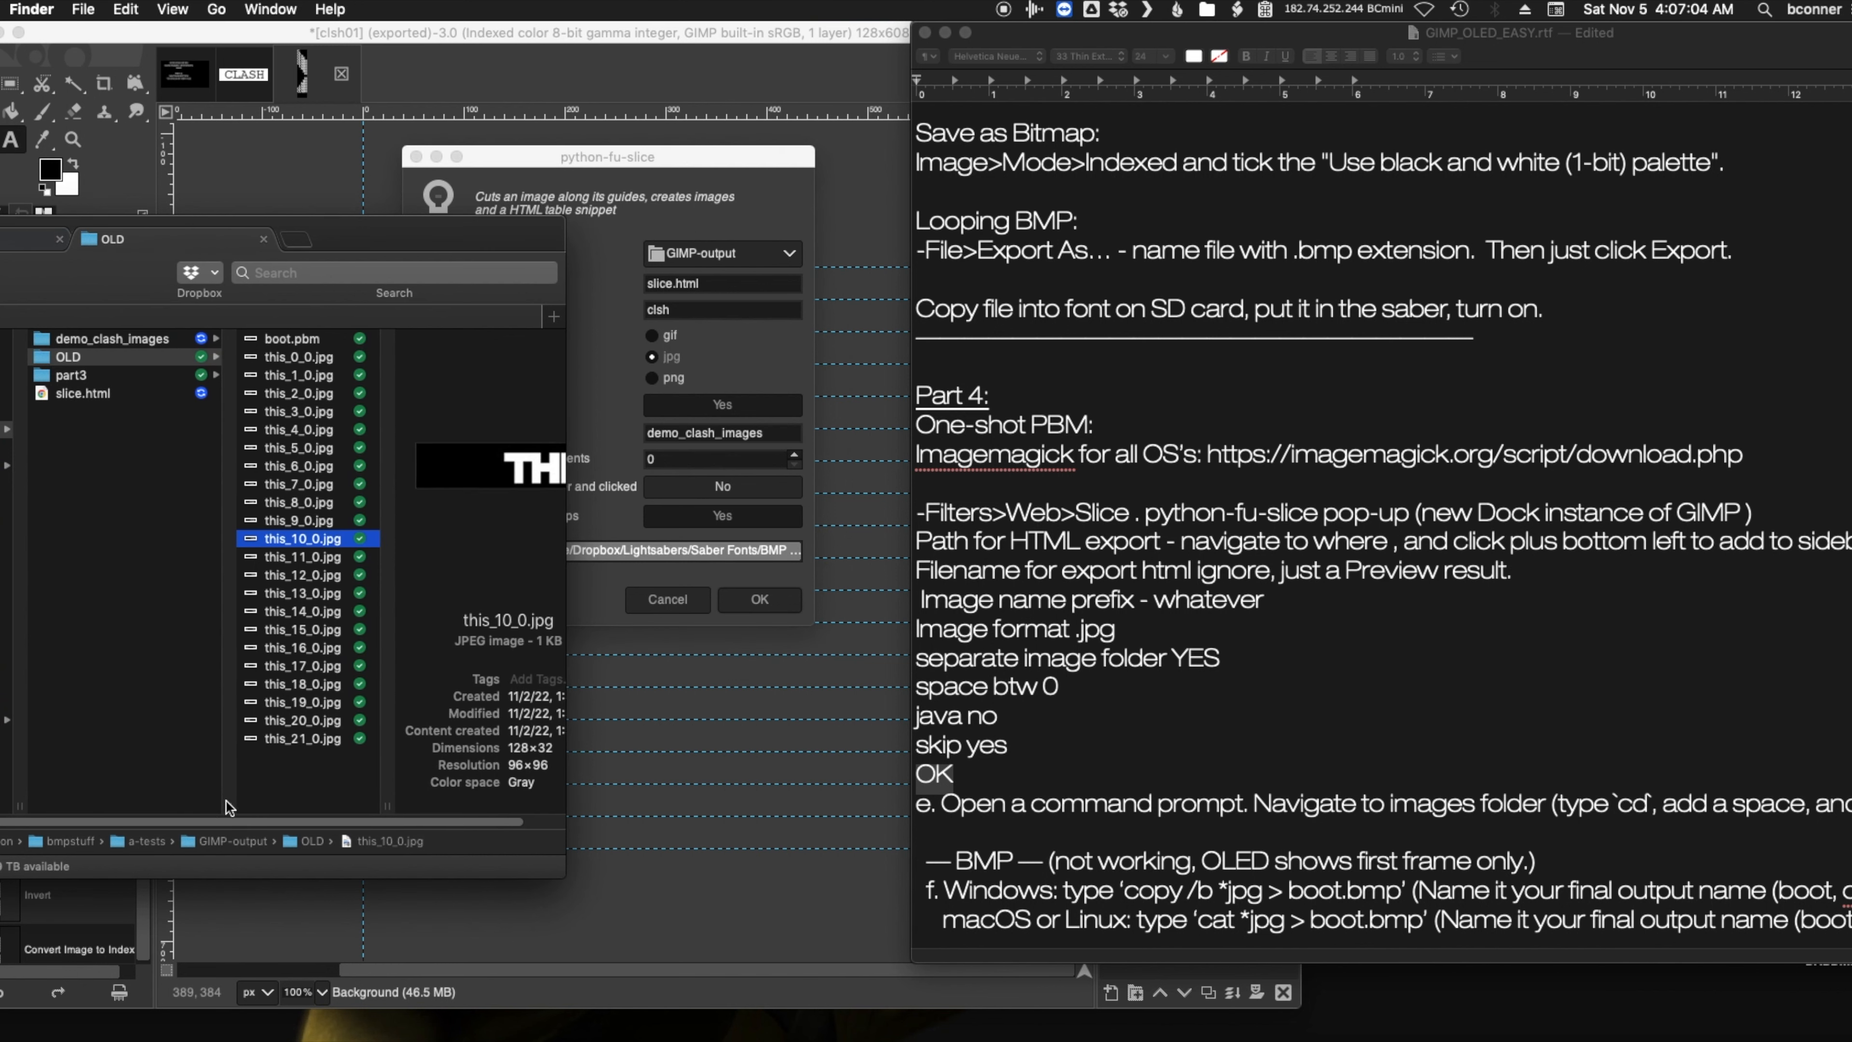
- Open the demo_clash_images folder and preview the exported frames in order from clsh_0_0.jpg to clsh_18_0.jpg
{"action": "left_click", "coordinate": [141, 340]}
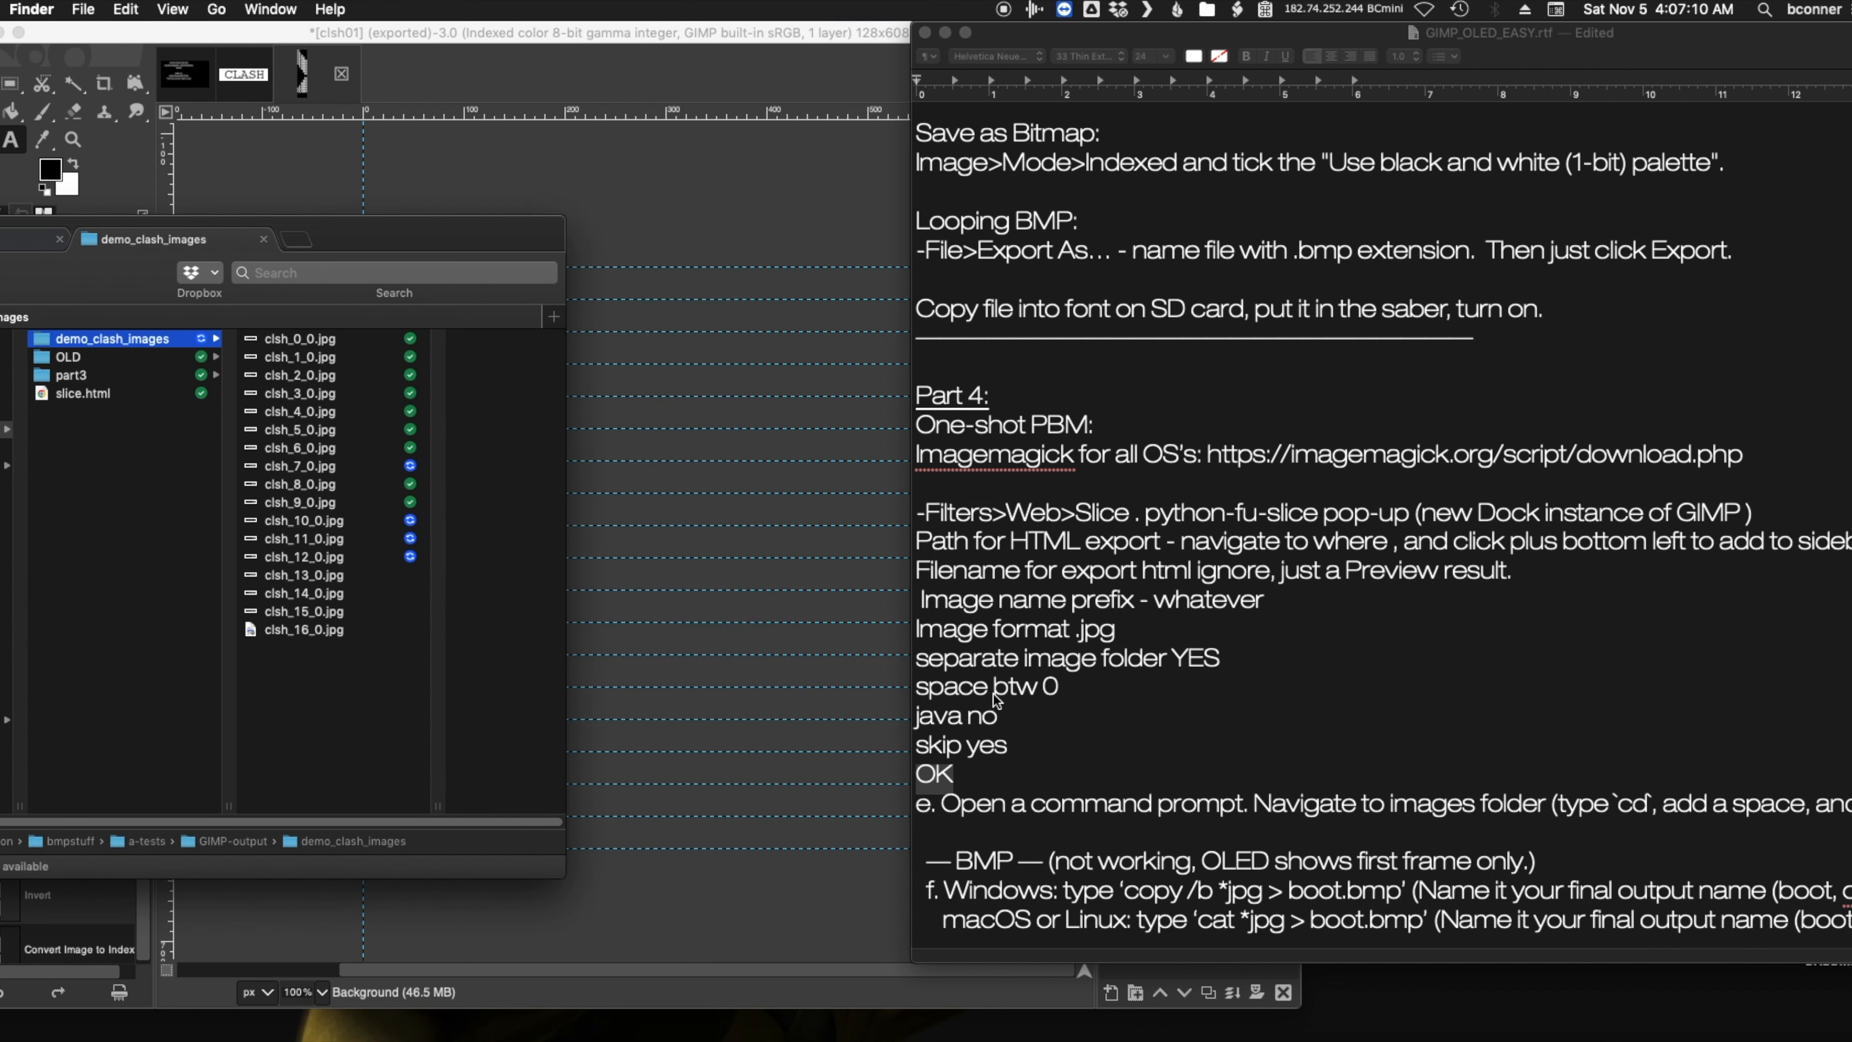
{"action": "left_click", "coordinate": [284, 338]}
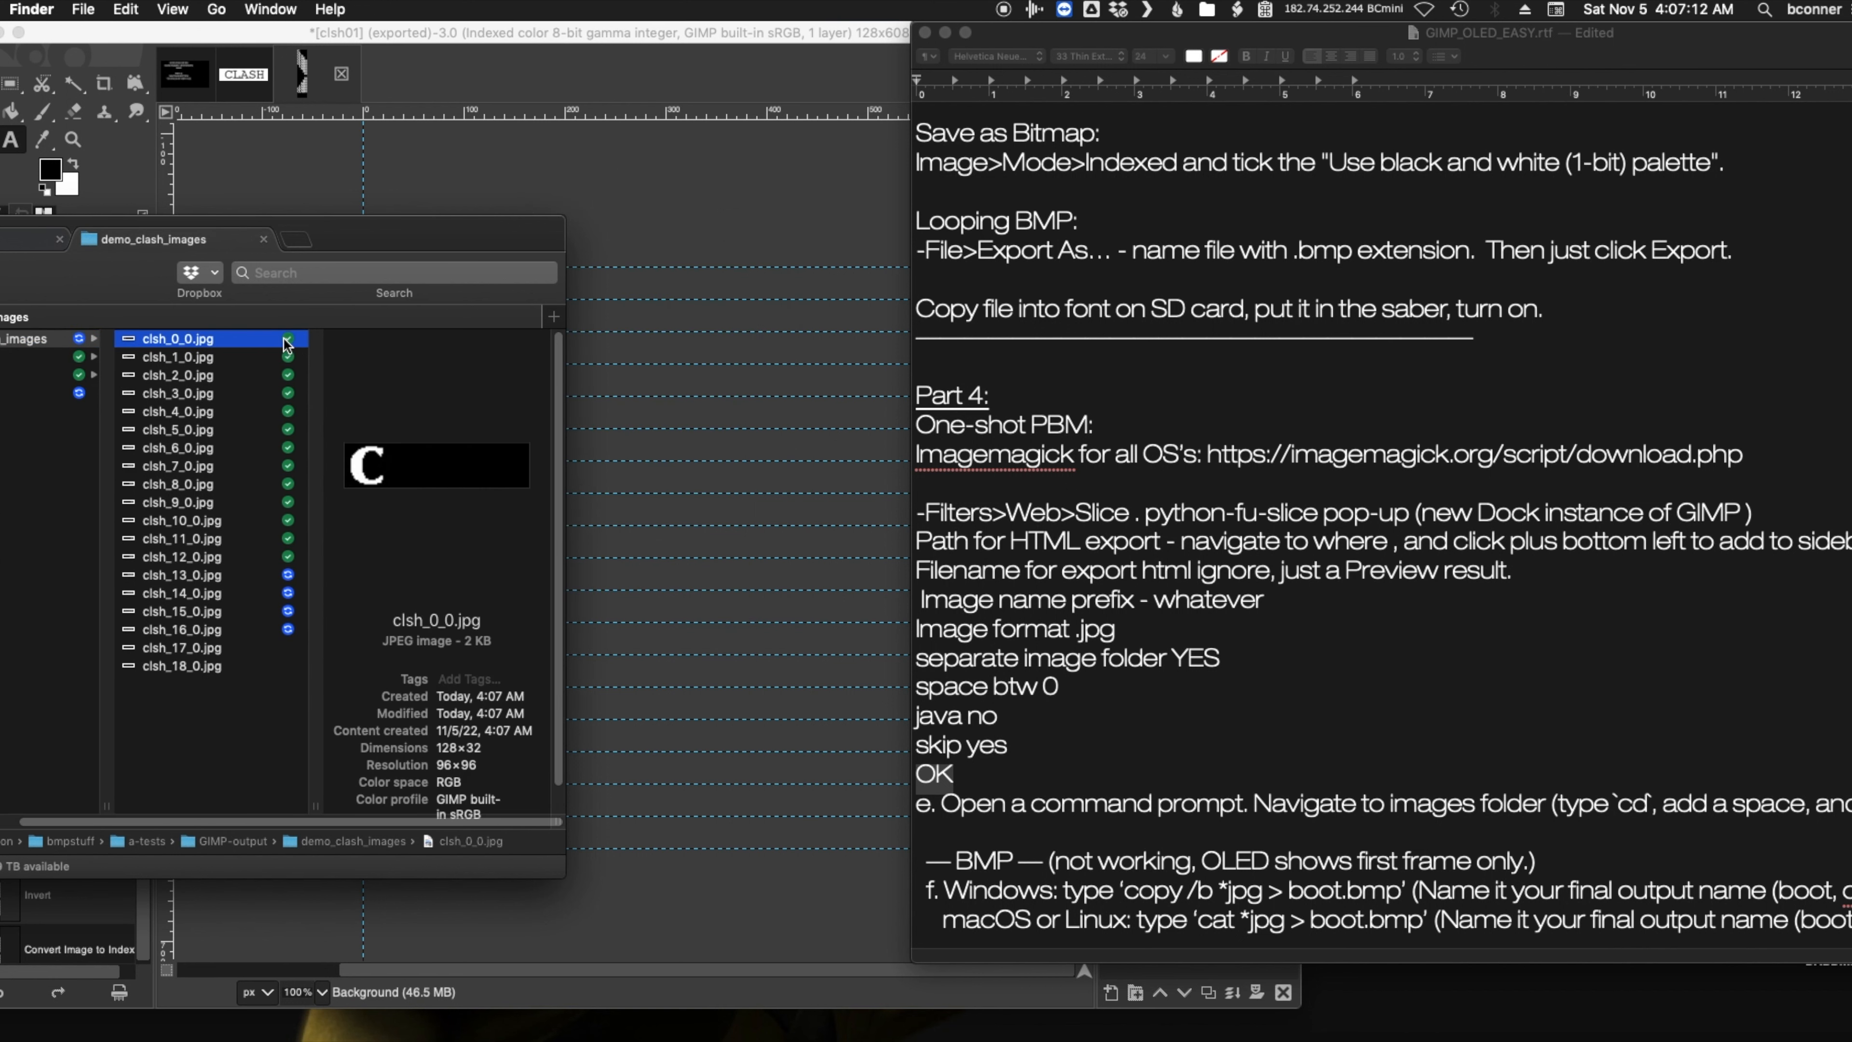
{"action": "key", "text": "Down"}
{"action": "key", "text": "Down"}
{"action": "key", "text": "Down"}
{"action": "key", "text": "Down"}
{"action": "key", "text": "Down"}
{"action": "key", "text": "Down"}
{"action": "key", "text": "Down"}
{"action": "key", "text": "Down"}
{"action": "key", "text": "Down"}
{"action": "key", "text": "Down"}
{"action": "key", "text": "Down"}
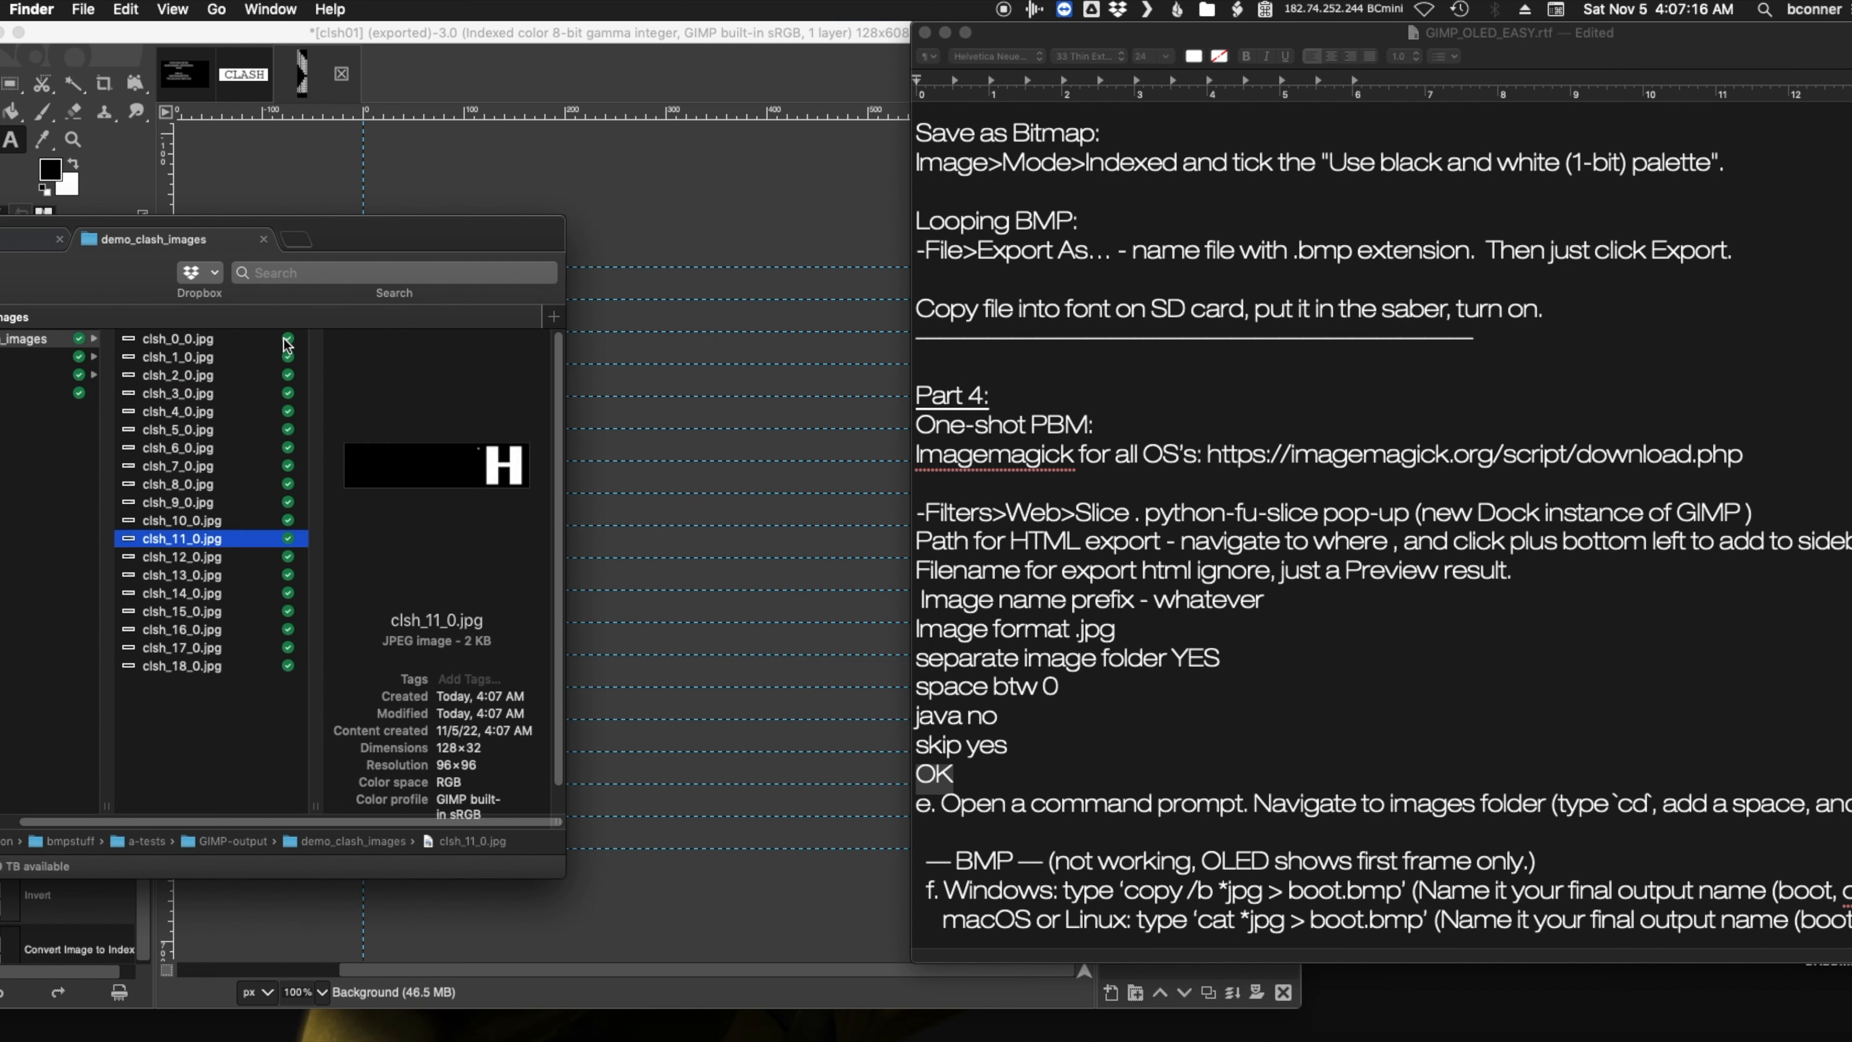
{"action": "key", "text": "Down"}
{"action": "key", "text": "Down"}
{"action": "key", "text": "Down"}
{"action": "key", "text": "Down"}
{"action": "key", "text": "Down"}
{"action": "key", "text": "Down"}
{"action": "key", "text": "Down"}
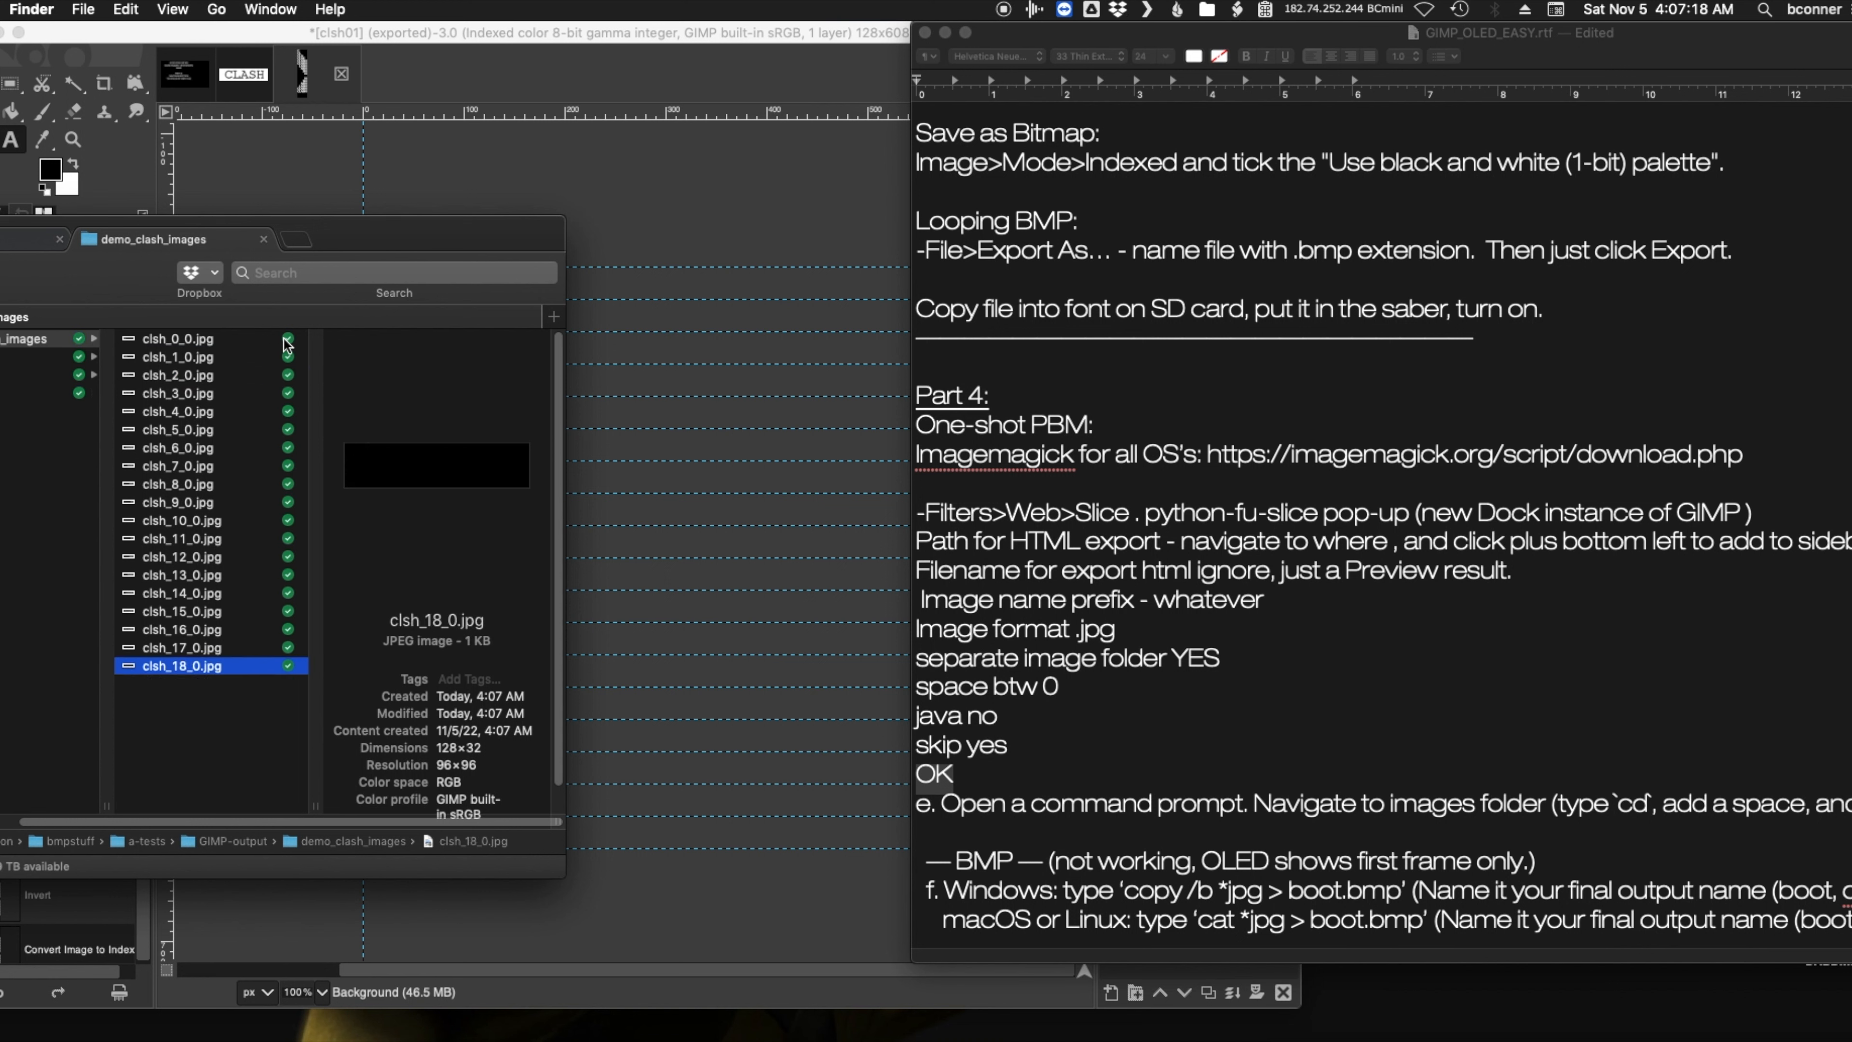
- Switch to the TextEdit notes and read the instruction on opening a command prompt and navigating to the images folder
{"action": "left_click", "coordinate": [1092, 688]}
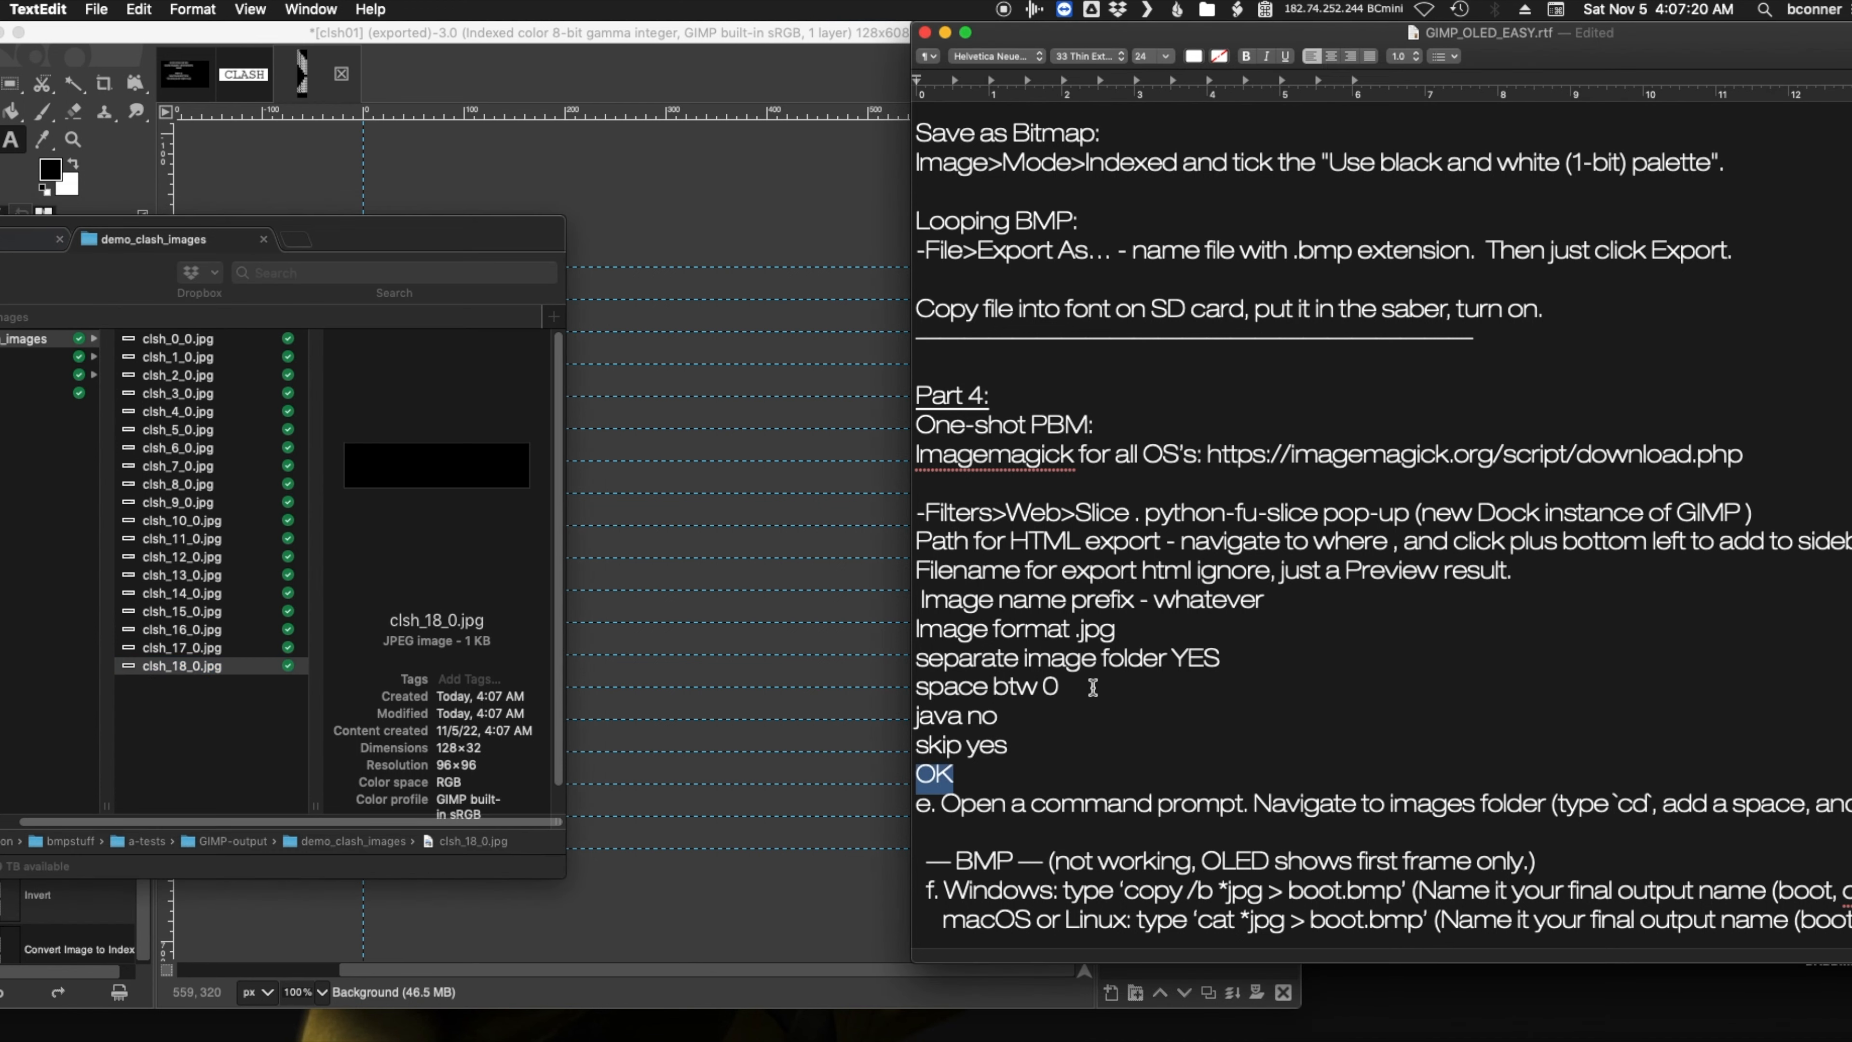
{"action": "scroll", "coordinate": [1090, 720], "scroll_direction": "down", "scroll_amount": 1}
{"action": "scroll", "coordinate": [1089, 720], "scroll_direction": "down", "scroll_amount": 4}
{"action": "left_click_drag", "start_coordinate": [941, 530], "coordinate": [1546, 543]}
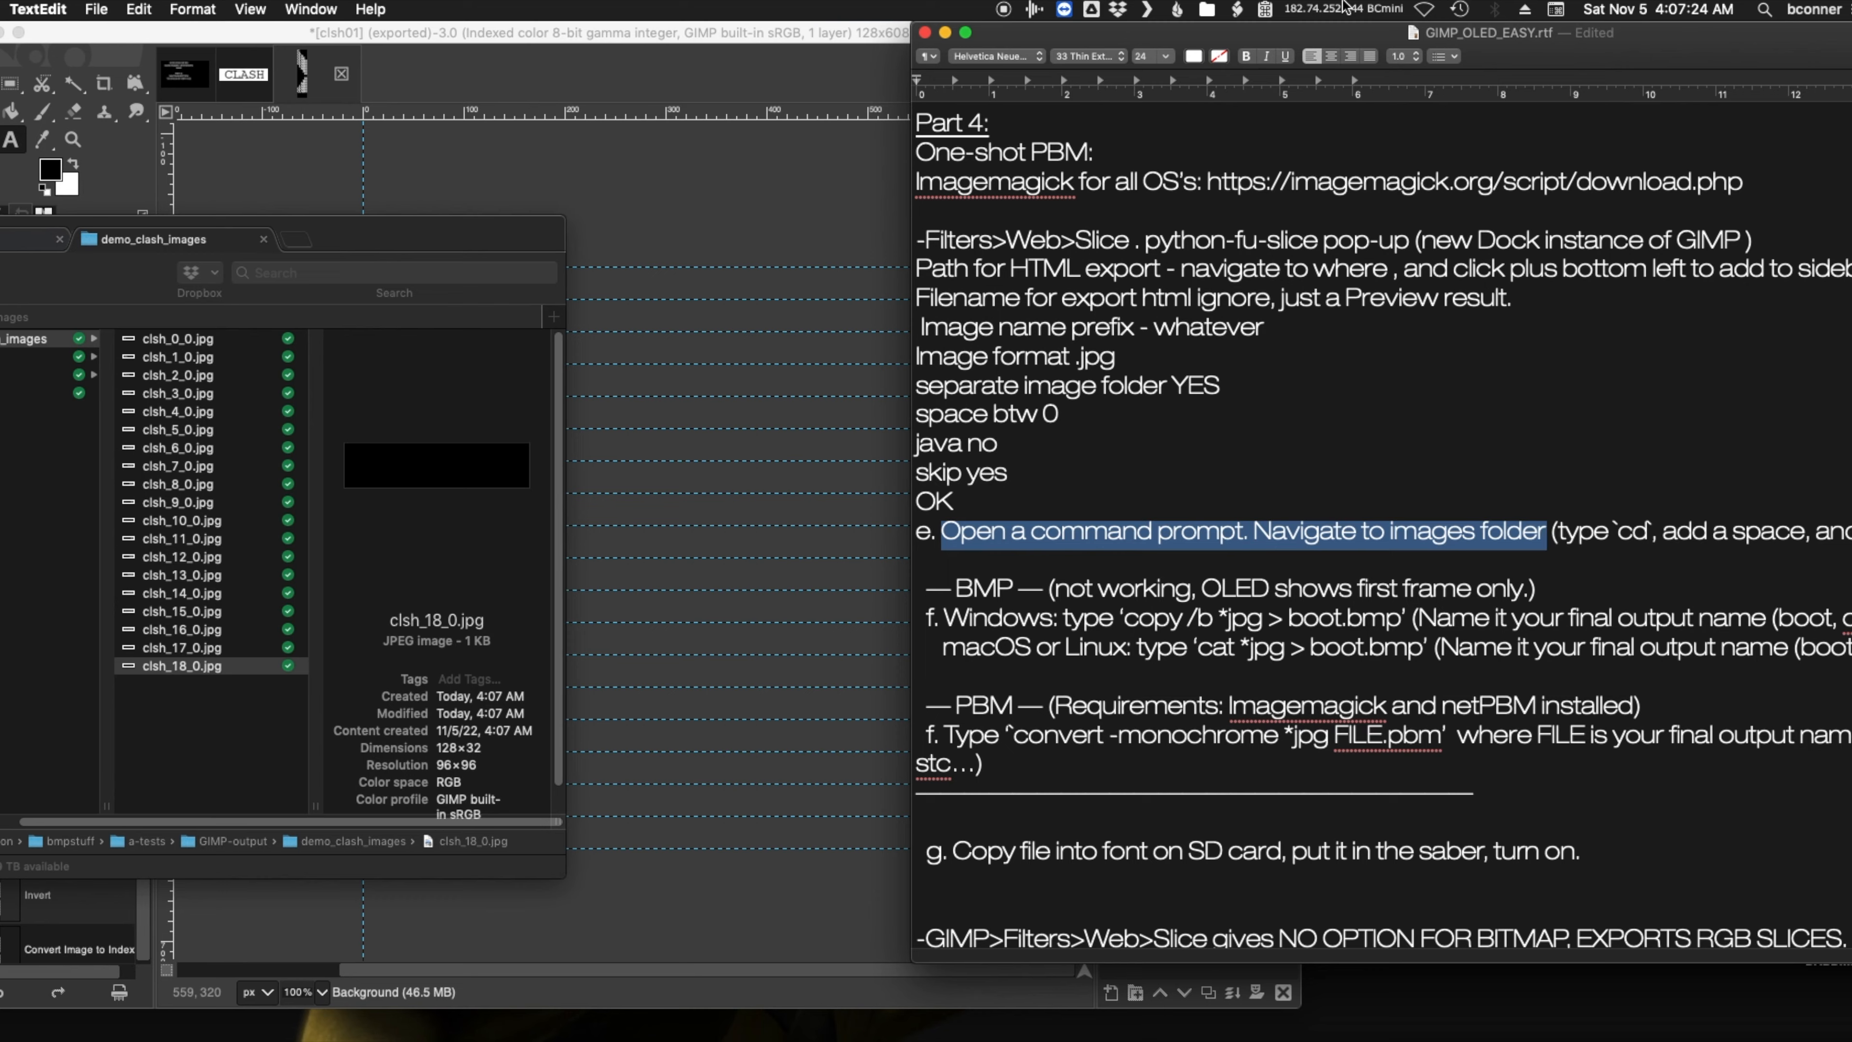
{"action": "left_click_drag", "start_coordinate": [1348, 40], "coordinate": [1156, 40]}
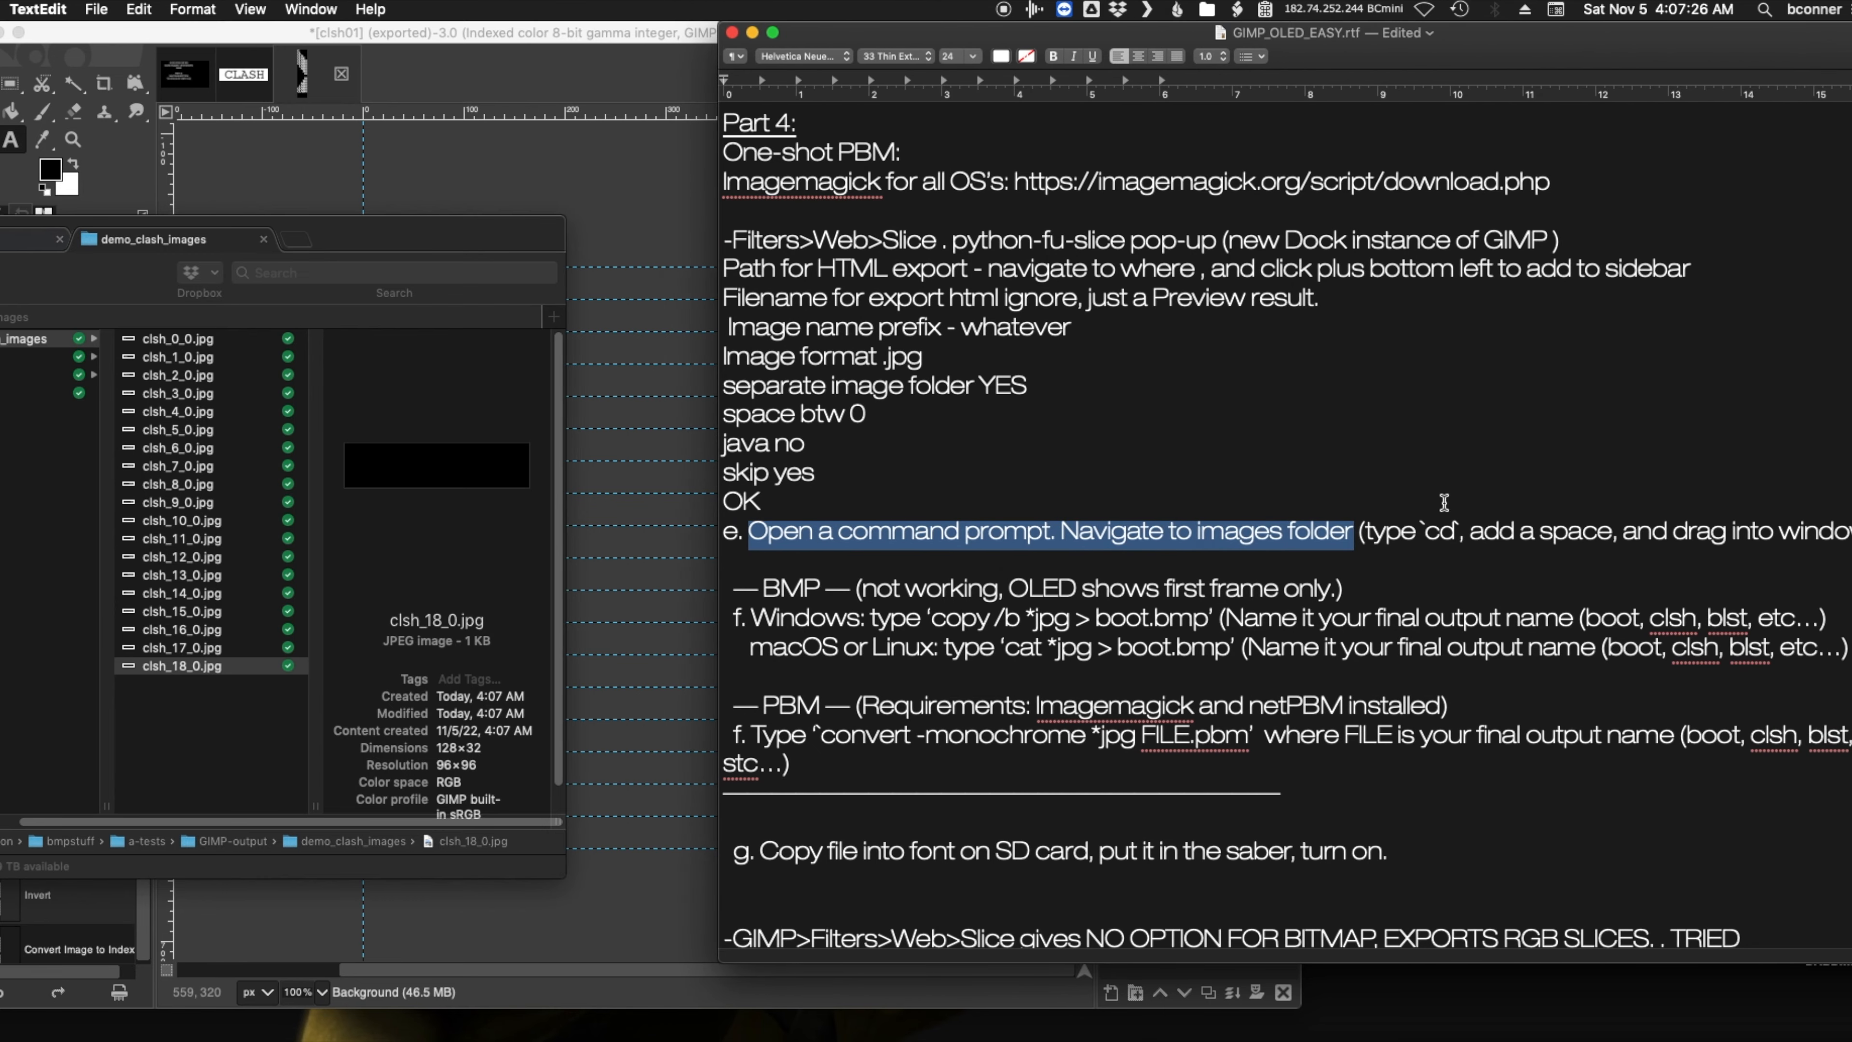
{"action": "left_click_drag", "start_coordinate": [1516, 531], "coordinate": [1848, 536]}
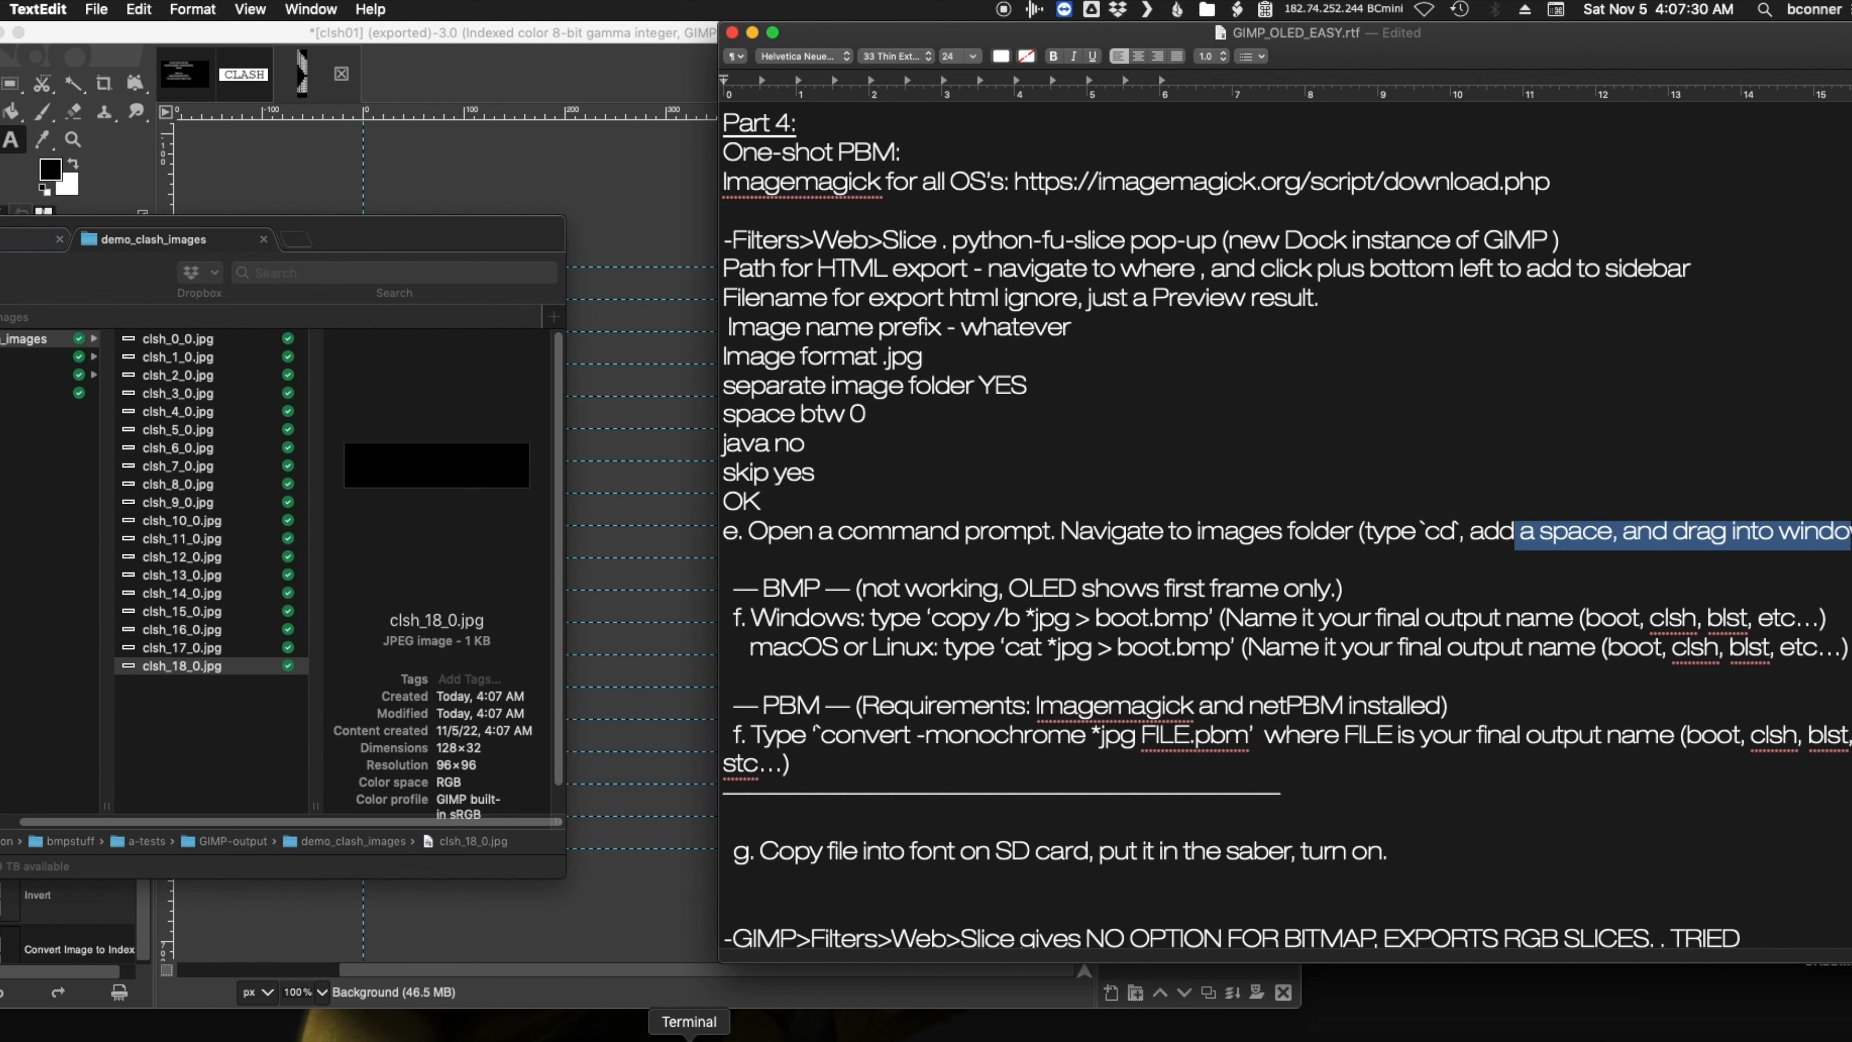
- Switch to Terminal and change the working directory to the demo_clash_images folder with cd
{"action": "left_click", "coordinate": [689, 1040]}
{"action": "left_click_drag", "start_coordinate": [383, 228], "coordinate": [664, 216]}
{"action": "left_click", "coordinate": [697, 253]}
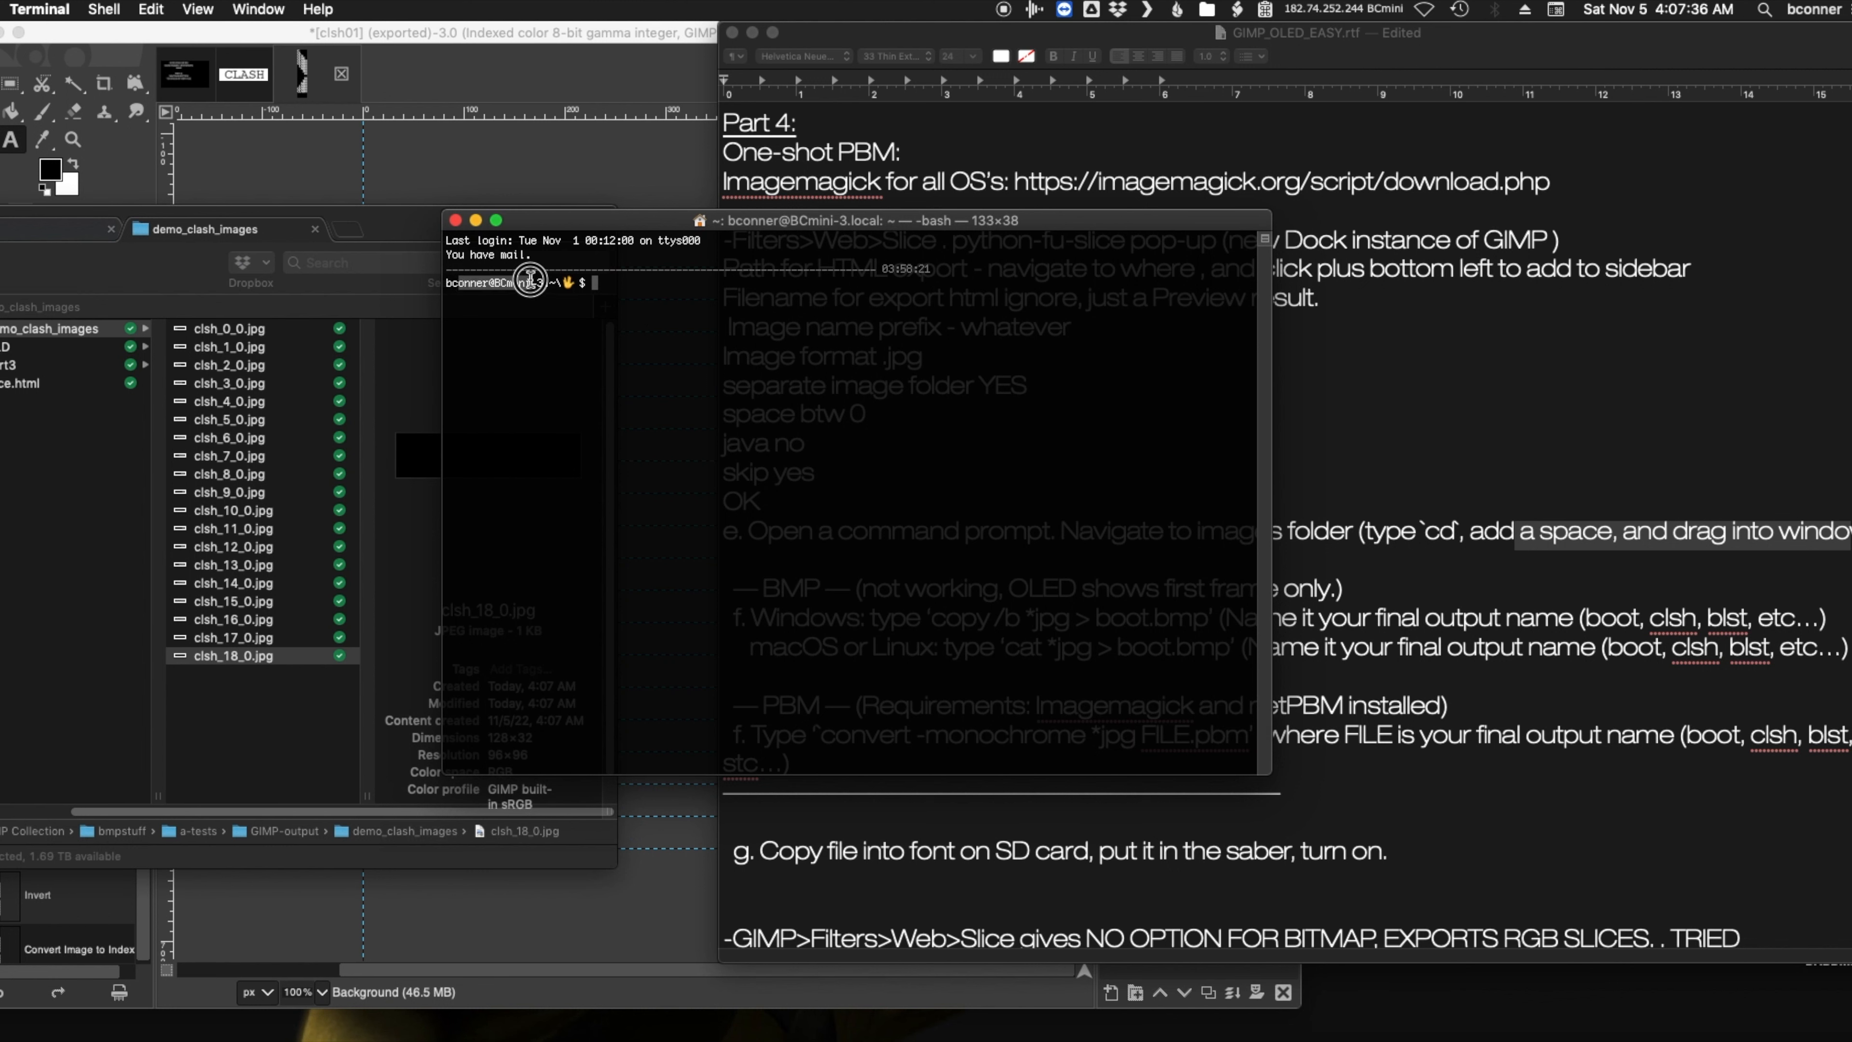
{"action": "type", "text": "cd"}
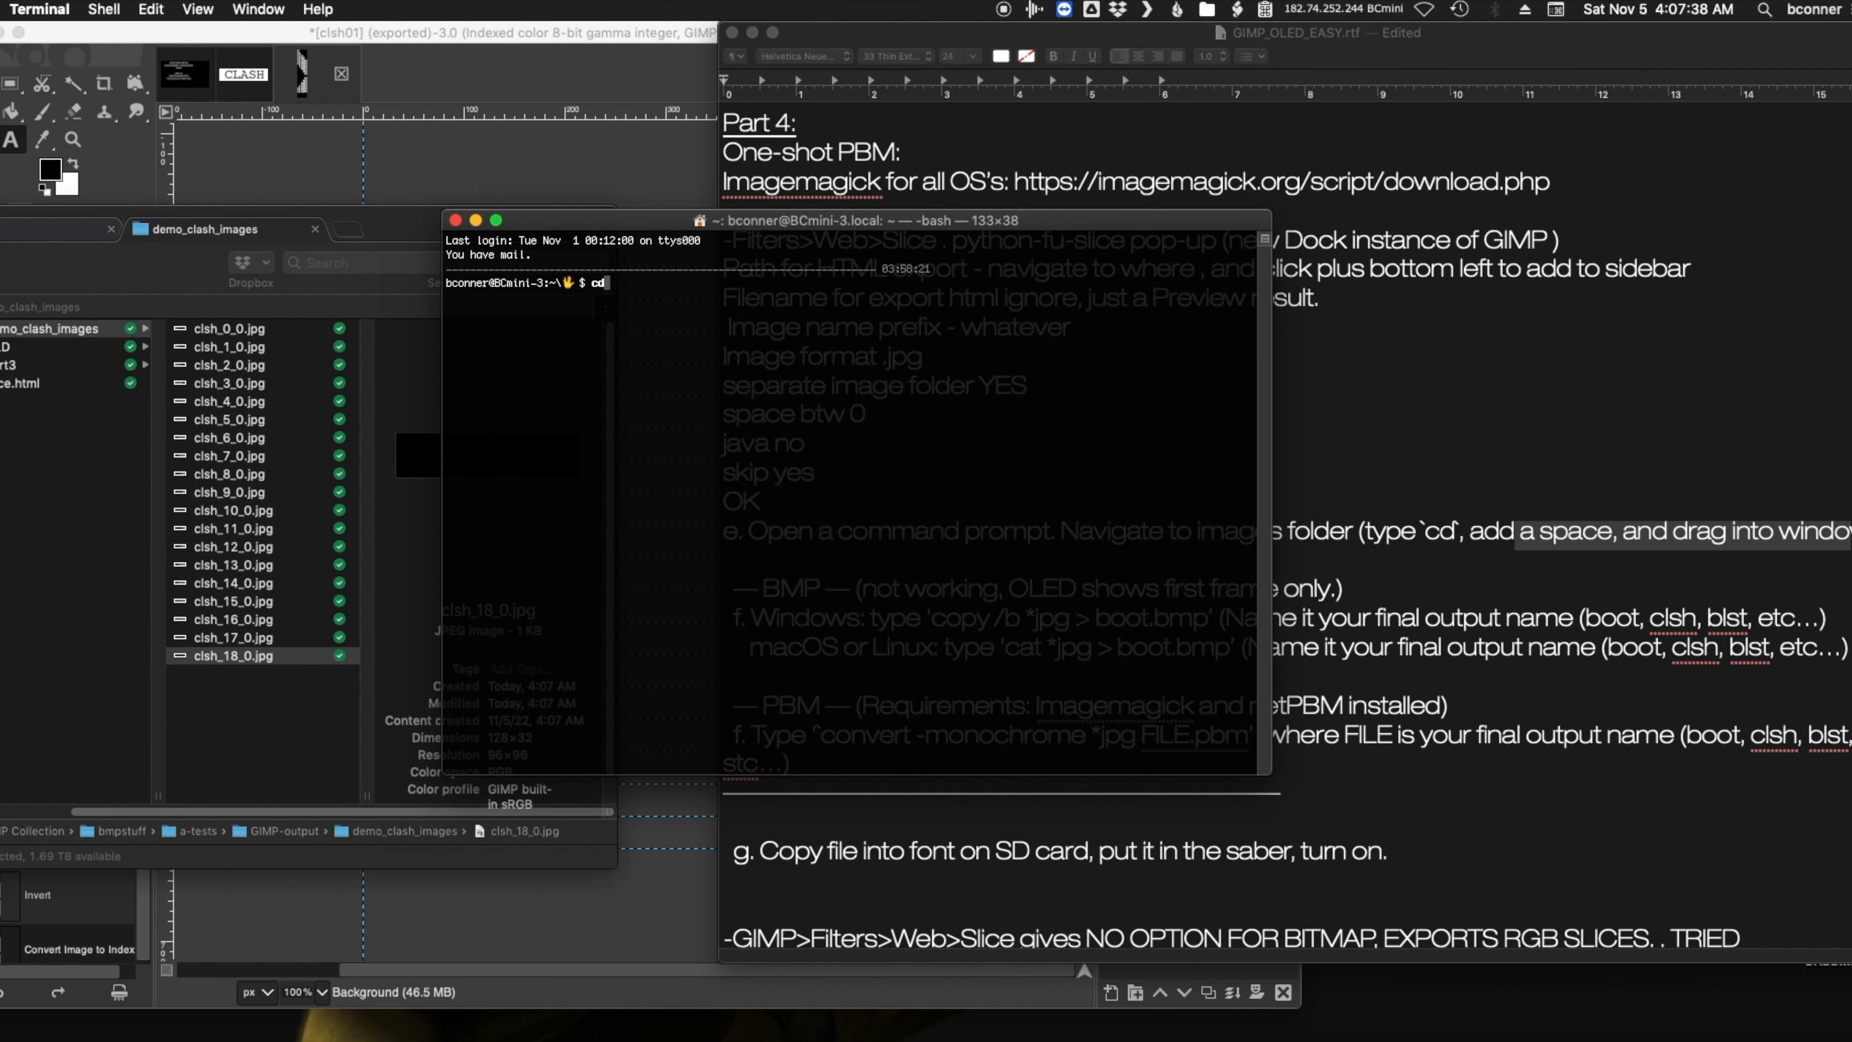
{"action": "left_click_drag", "start_coordinate": [44, 332], "coordinate": [795, 377]}
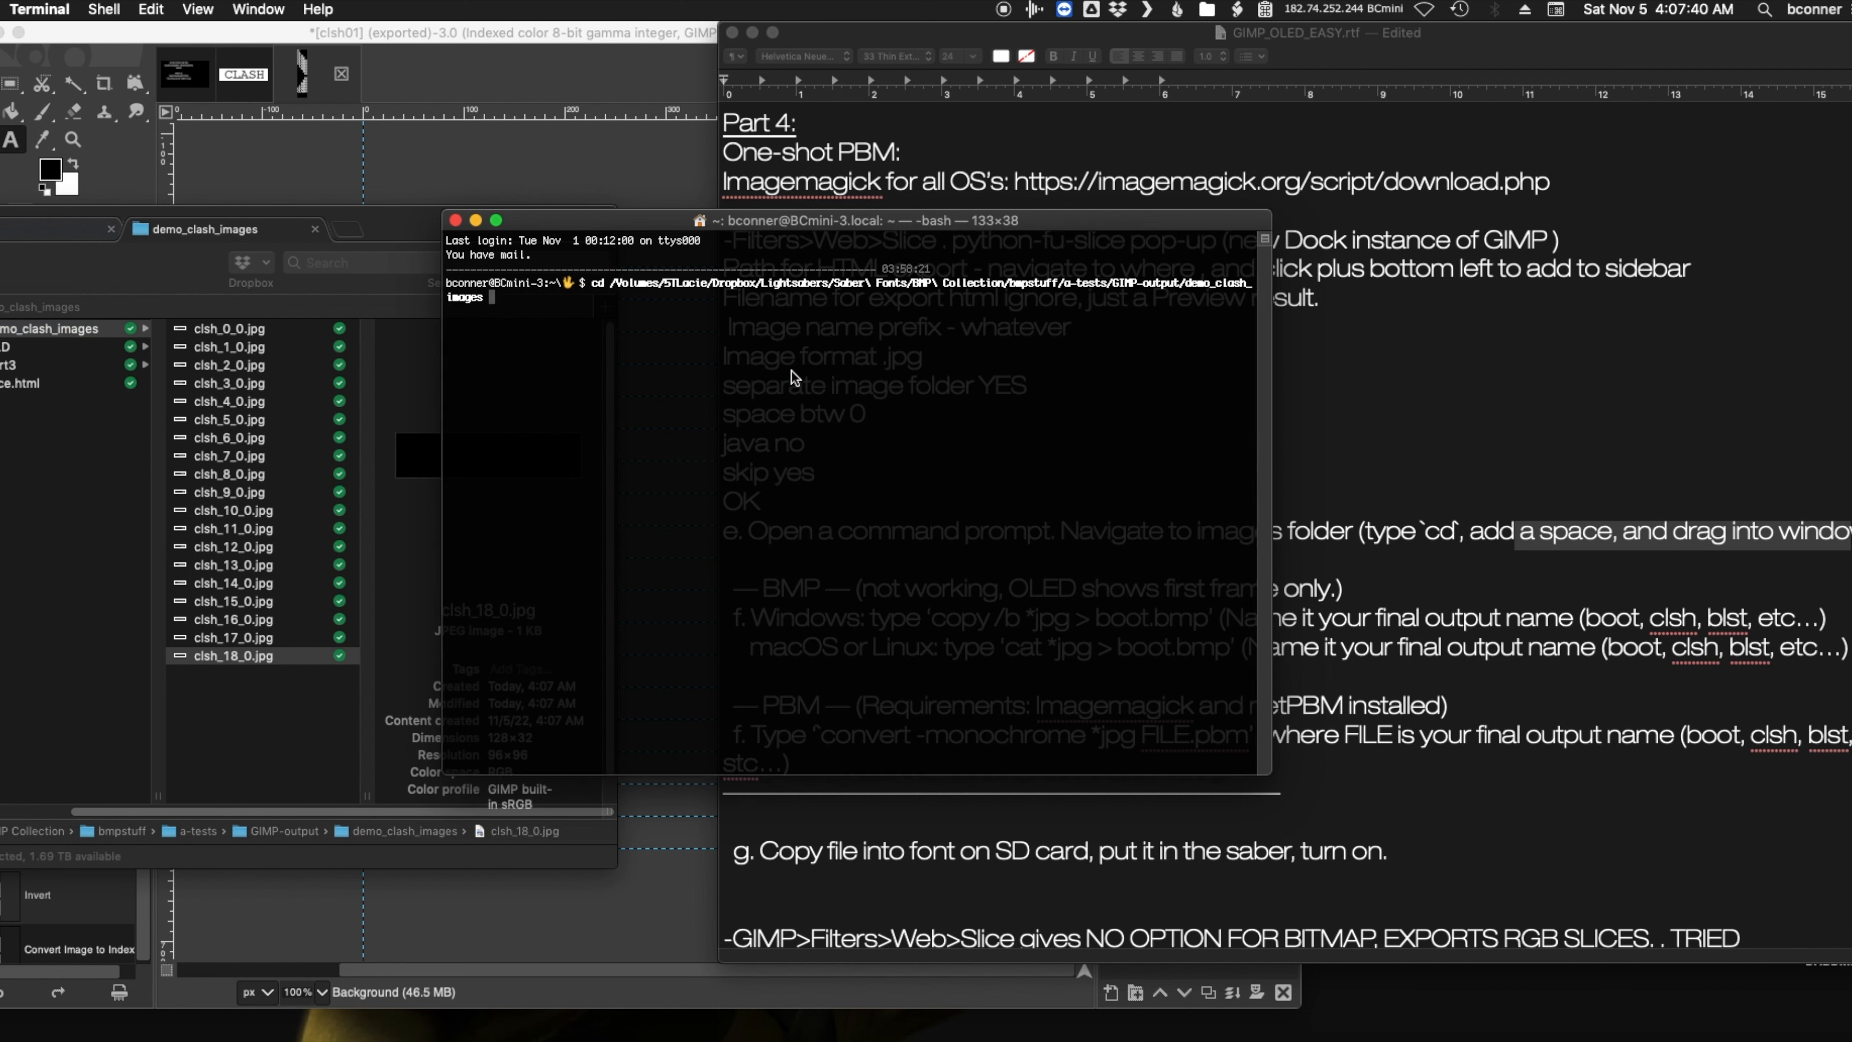
{"action": "left_click", "coordinate": [583, 321]}
{"action": "key", "text": "Return"}
{"action": "left_click_drag", "start_coordinate": [999, 324], "coordinate": [1232, 328]}
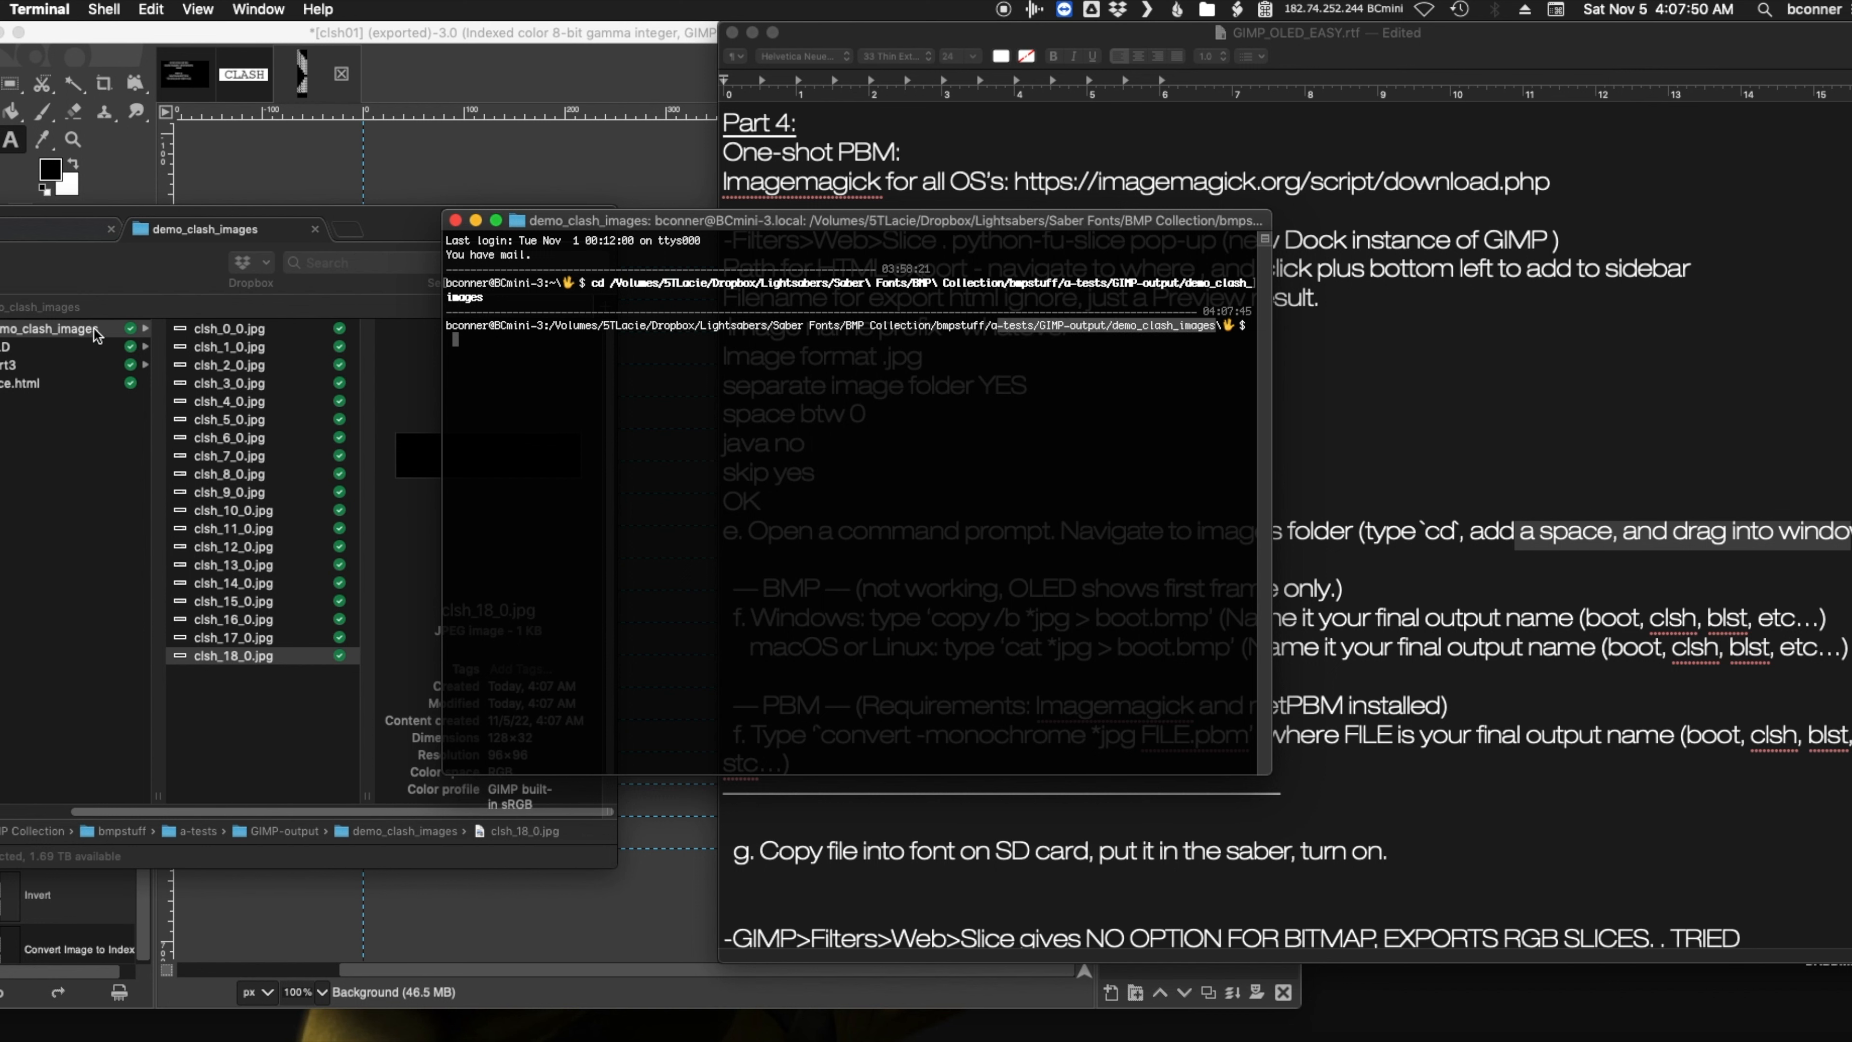
{"action": "left_click", "coordinate": [286, 431]}
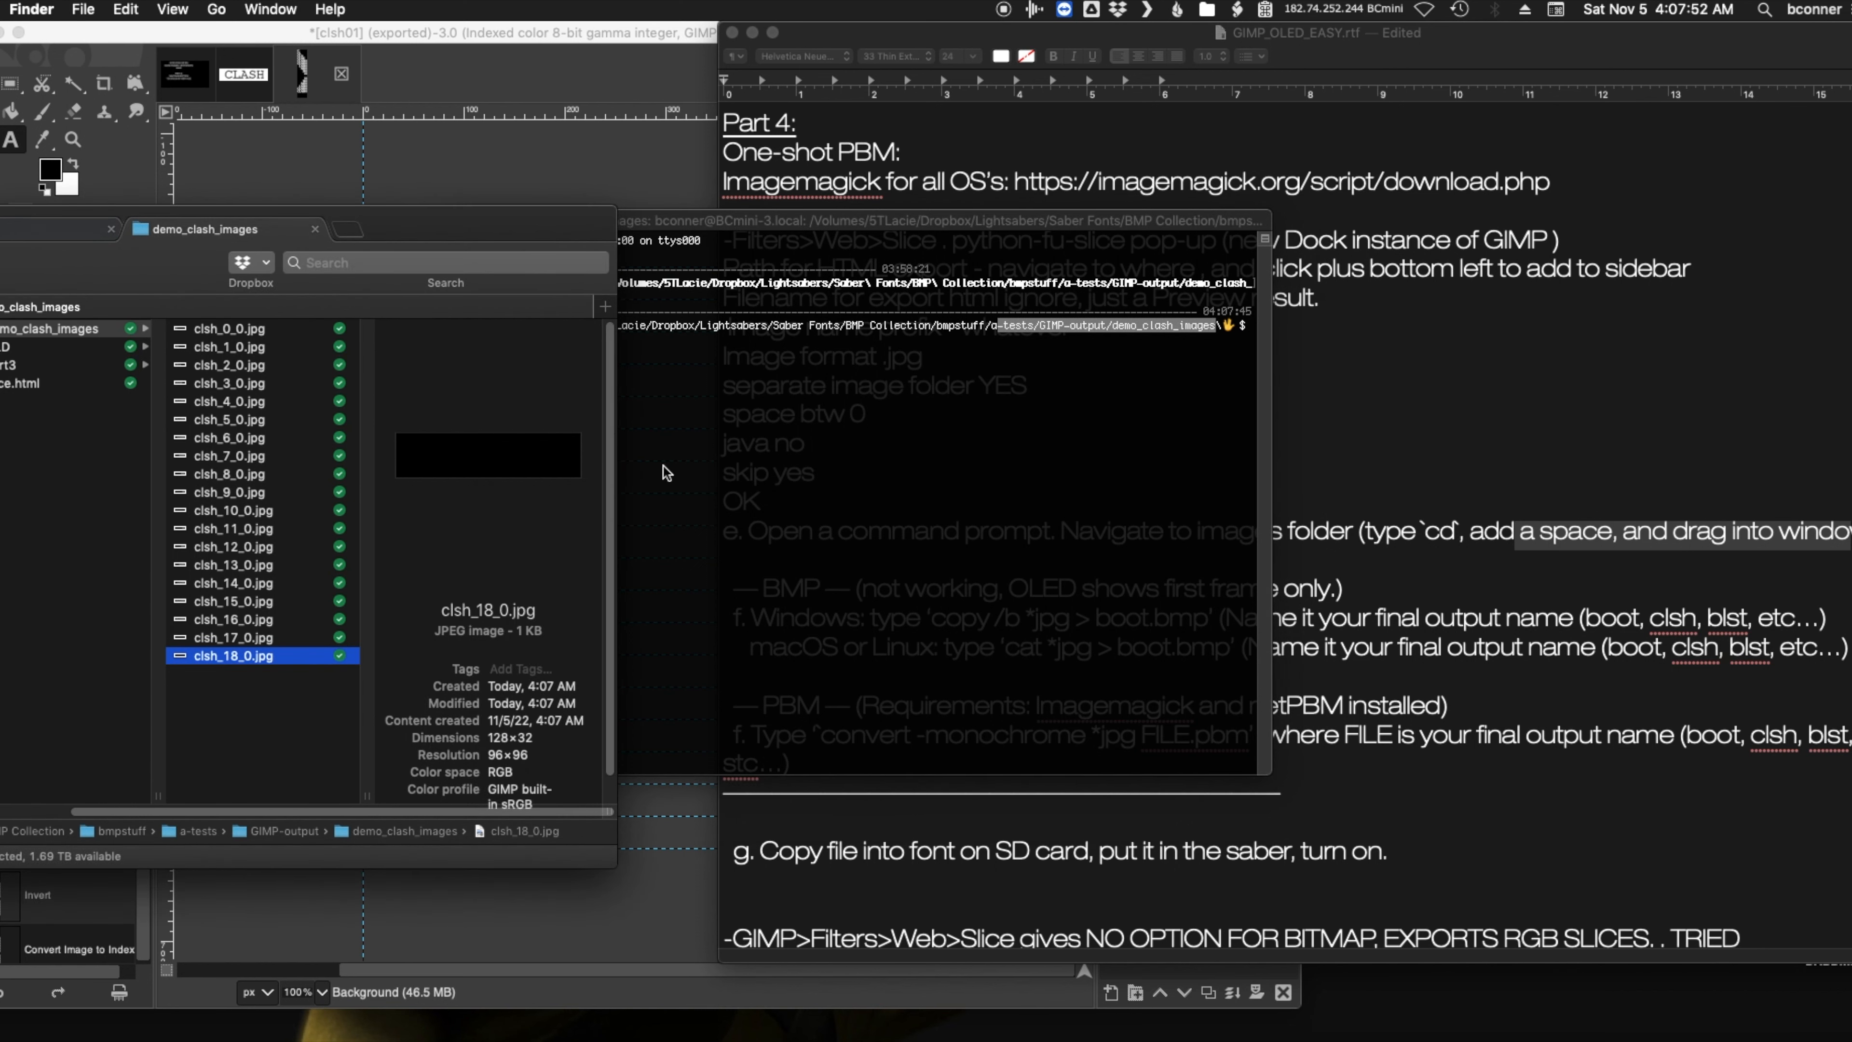
{"action": "left_click", "coordinate": [769, 447]}
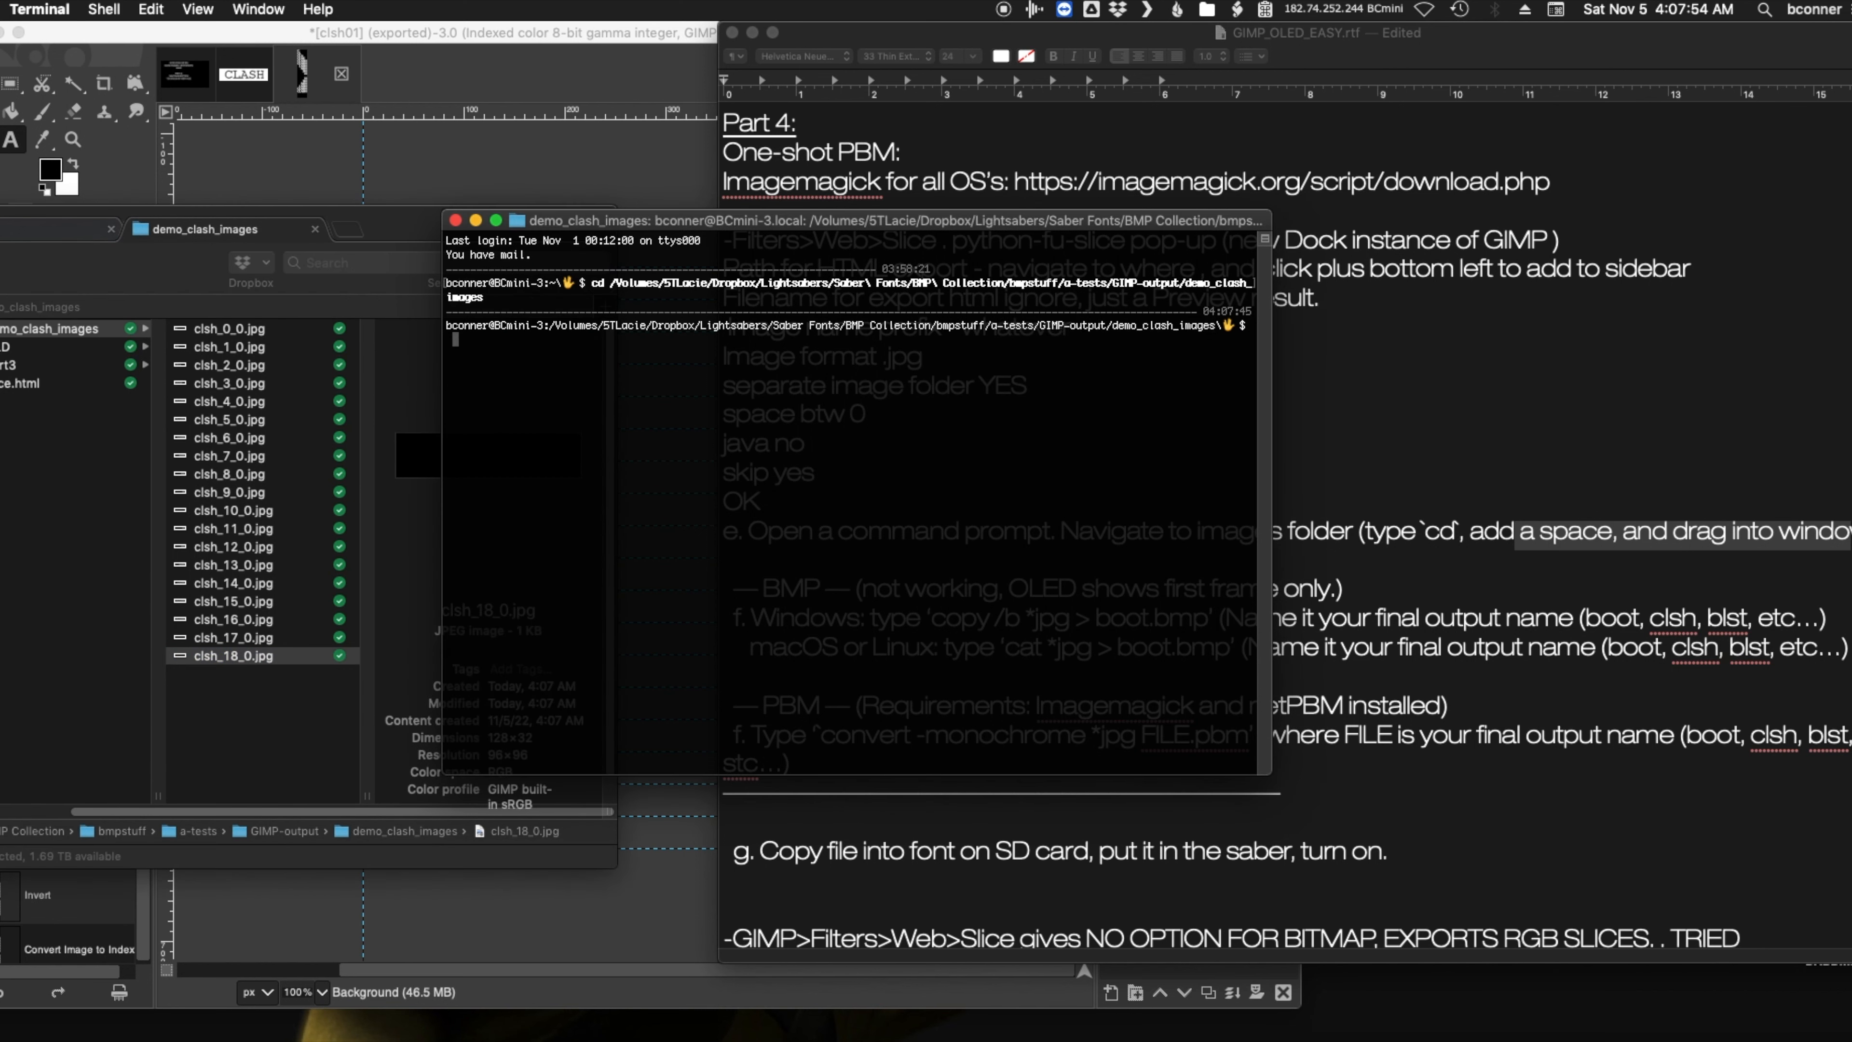
- Widen the Terminal window and enter the command convert -monochrome *jpg boot.pbm without running it
{"action": "key", "text": "Return"}
{"action": "key", "text": "Return"}
{"action": "key", "text": "Return"}
{"action": "key", "text": "Return"}
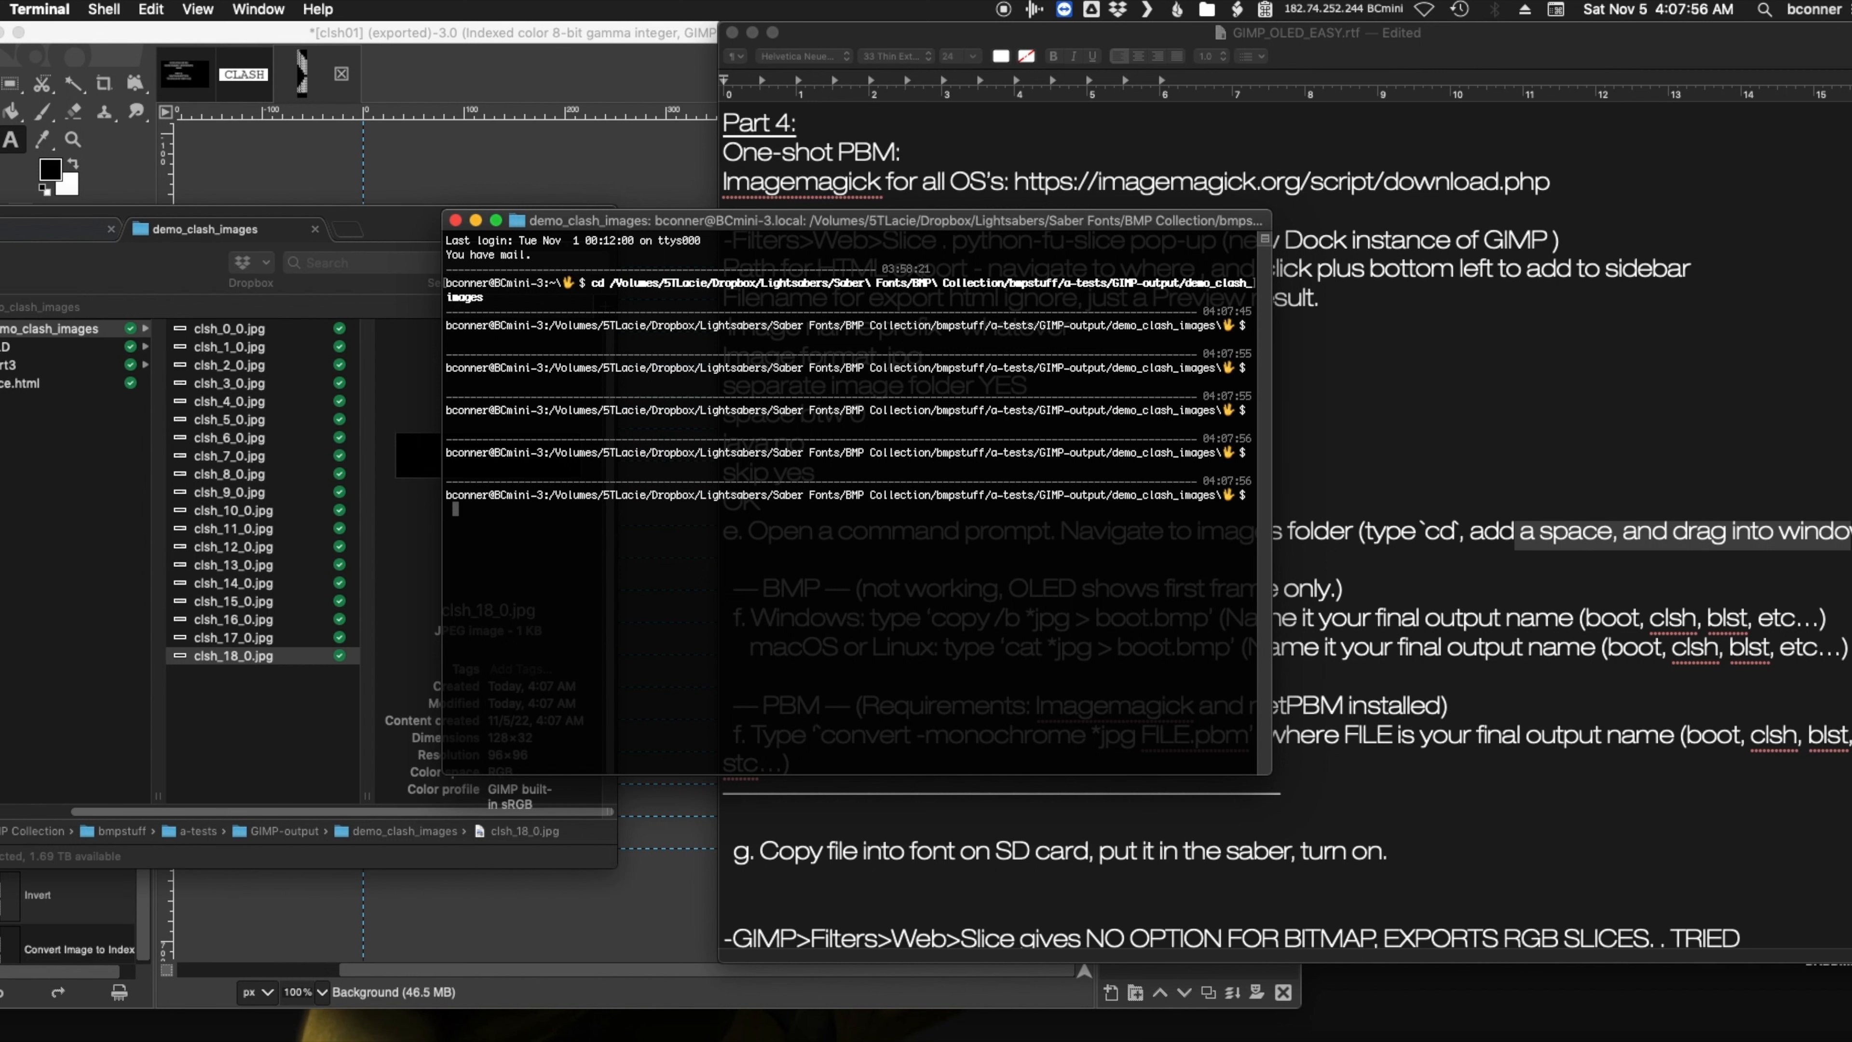
{"action": "left_click_drag", "start_coordinate": [1267, 770], "coordinate": [1728, 700]}
{"action": "type", "text": "convert -monochrome *jpg boot.pbm"}
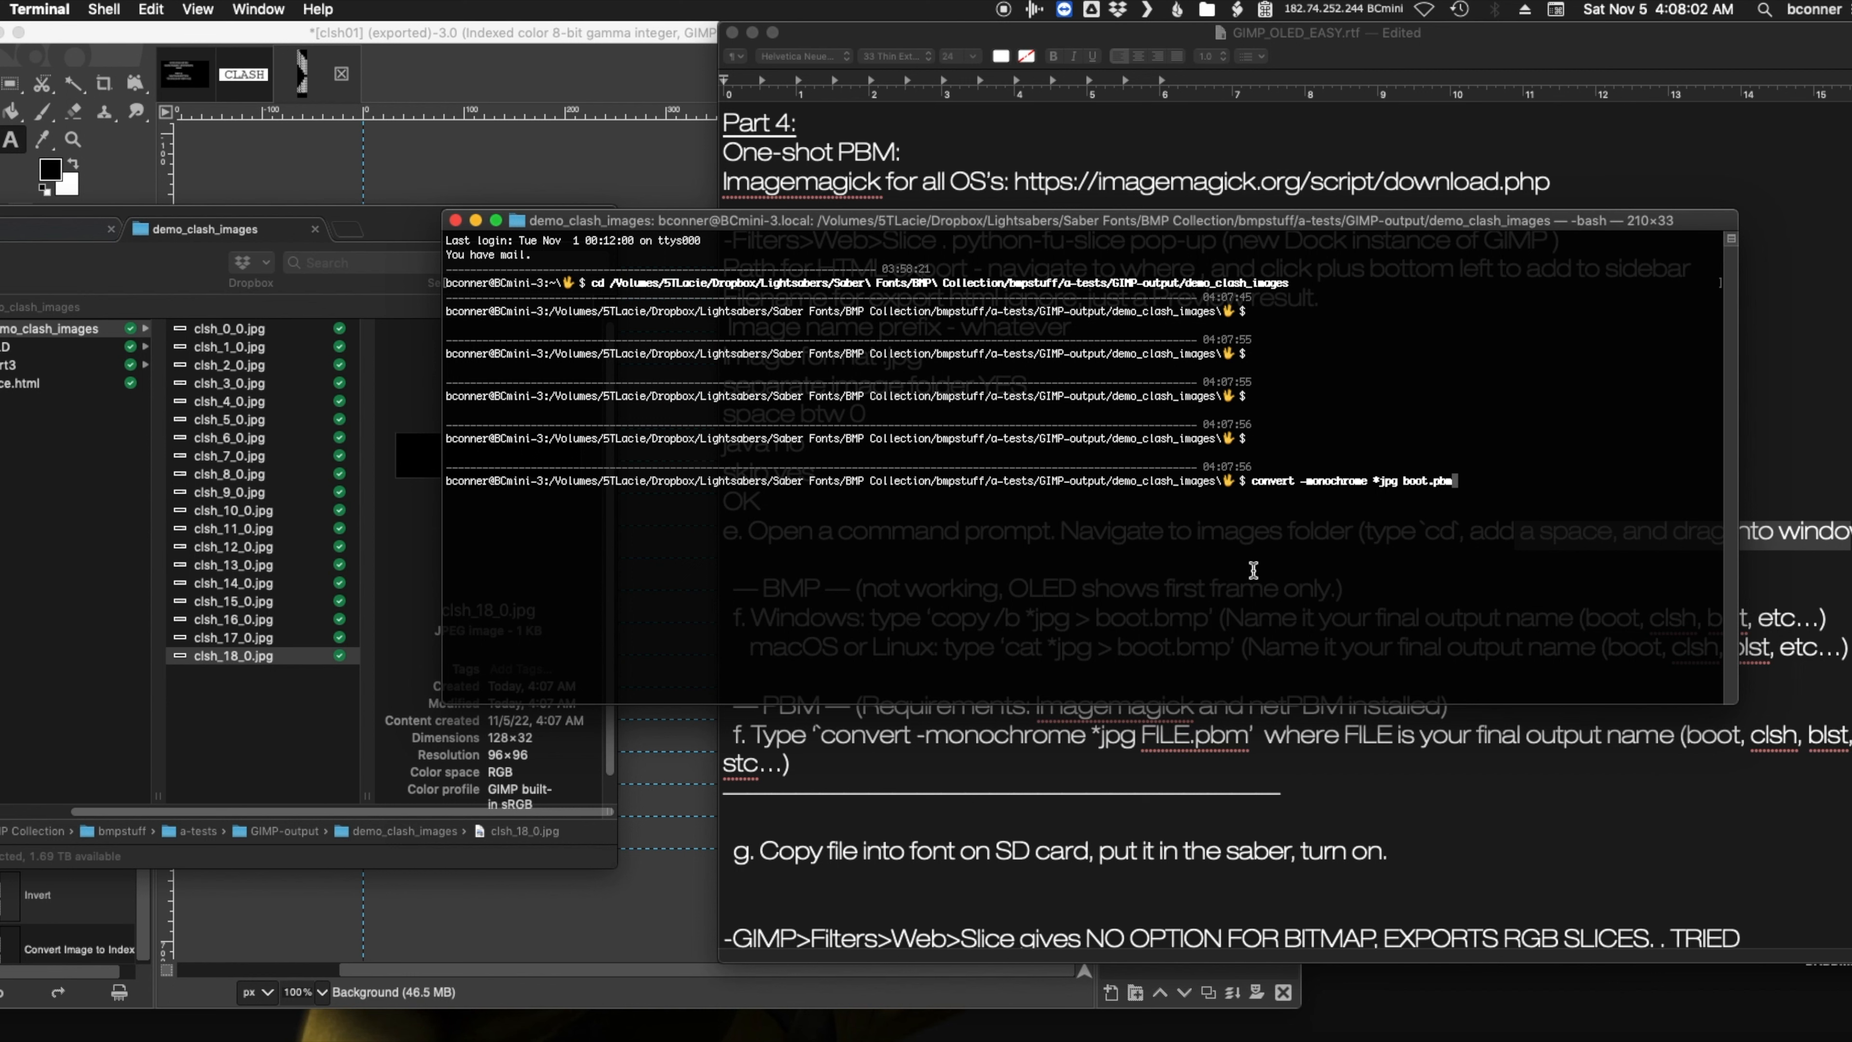
{"action": "left_click_drag", "start_coordinate": [1304, 480], "coordinate": [1367, 479]}
{"action": "left_click_drag", "start_coordinate": [1374, 480], "coordinate": [1428, 481]}
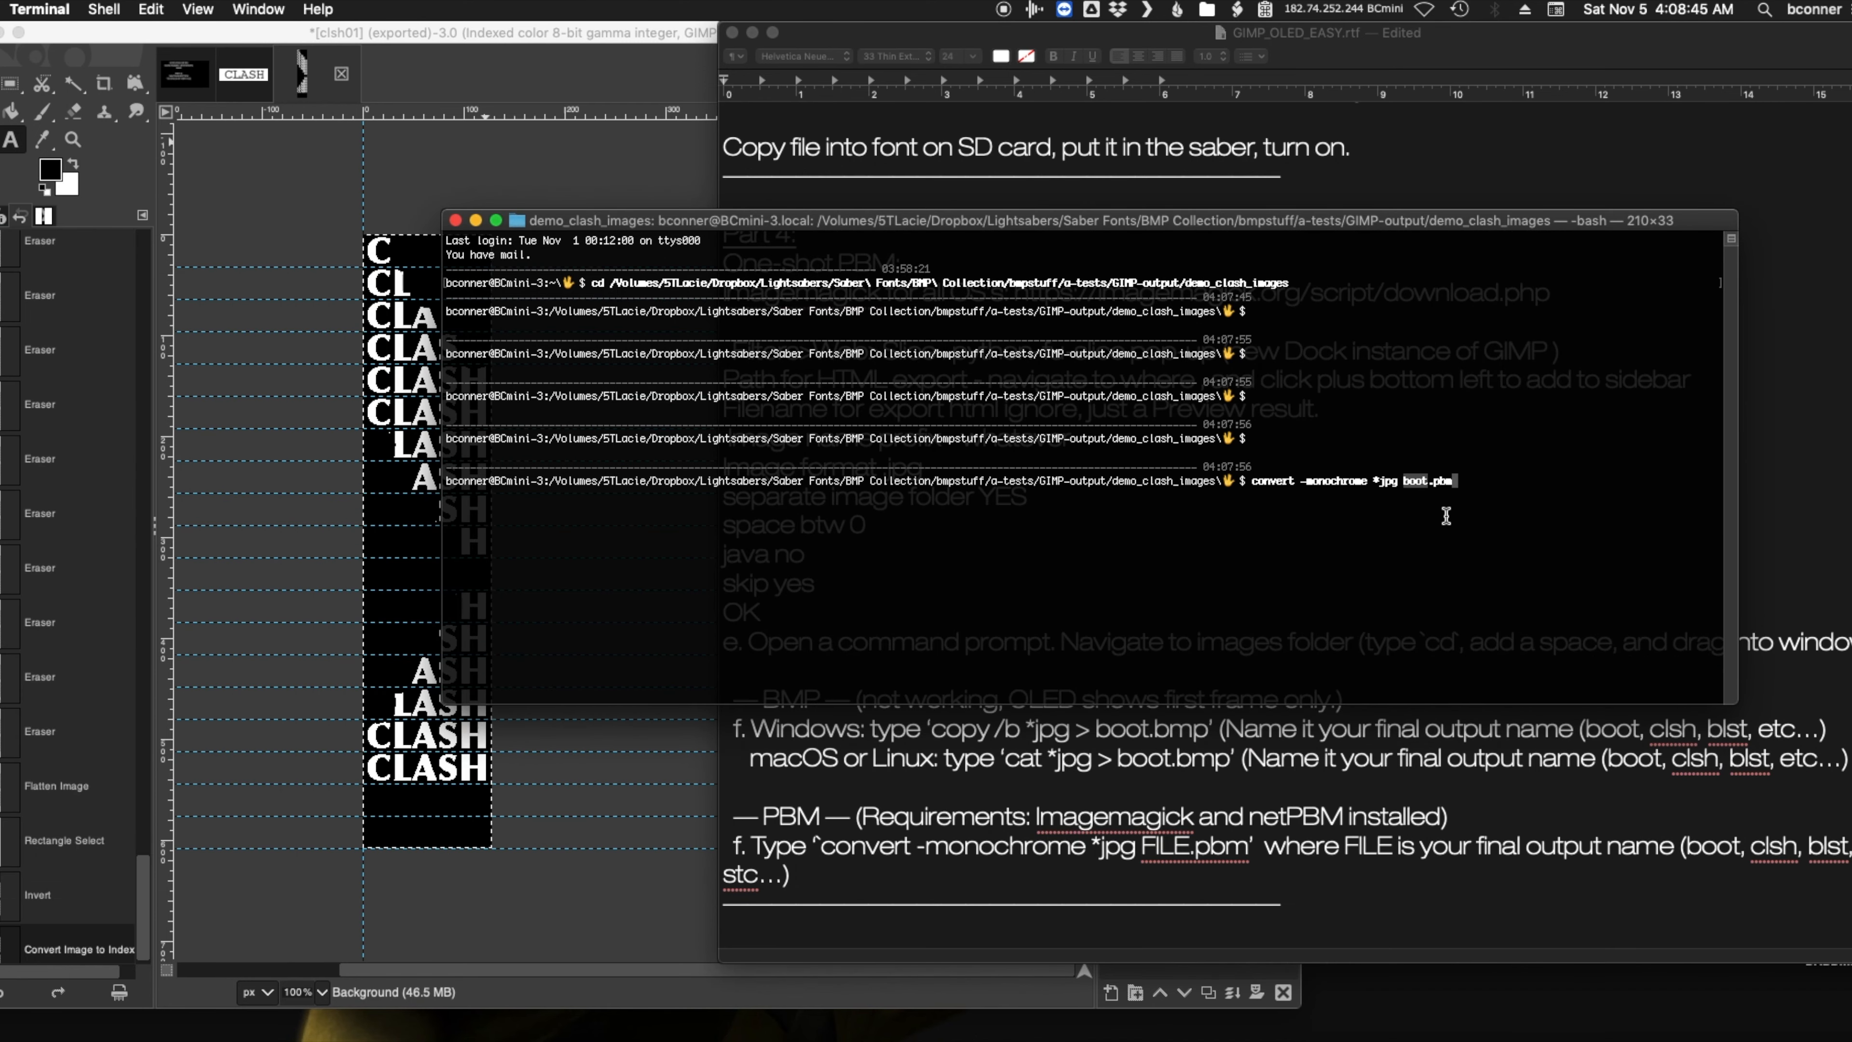
- Change the command's output file name to clsh.pbm and run the conversion
{"action": "type", "text": "clsh"}
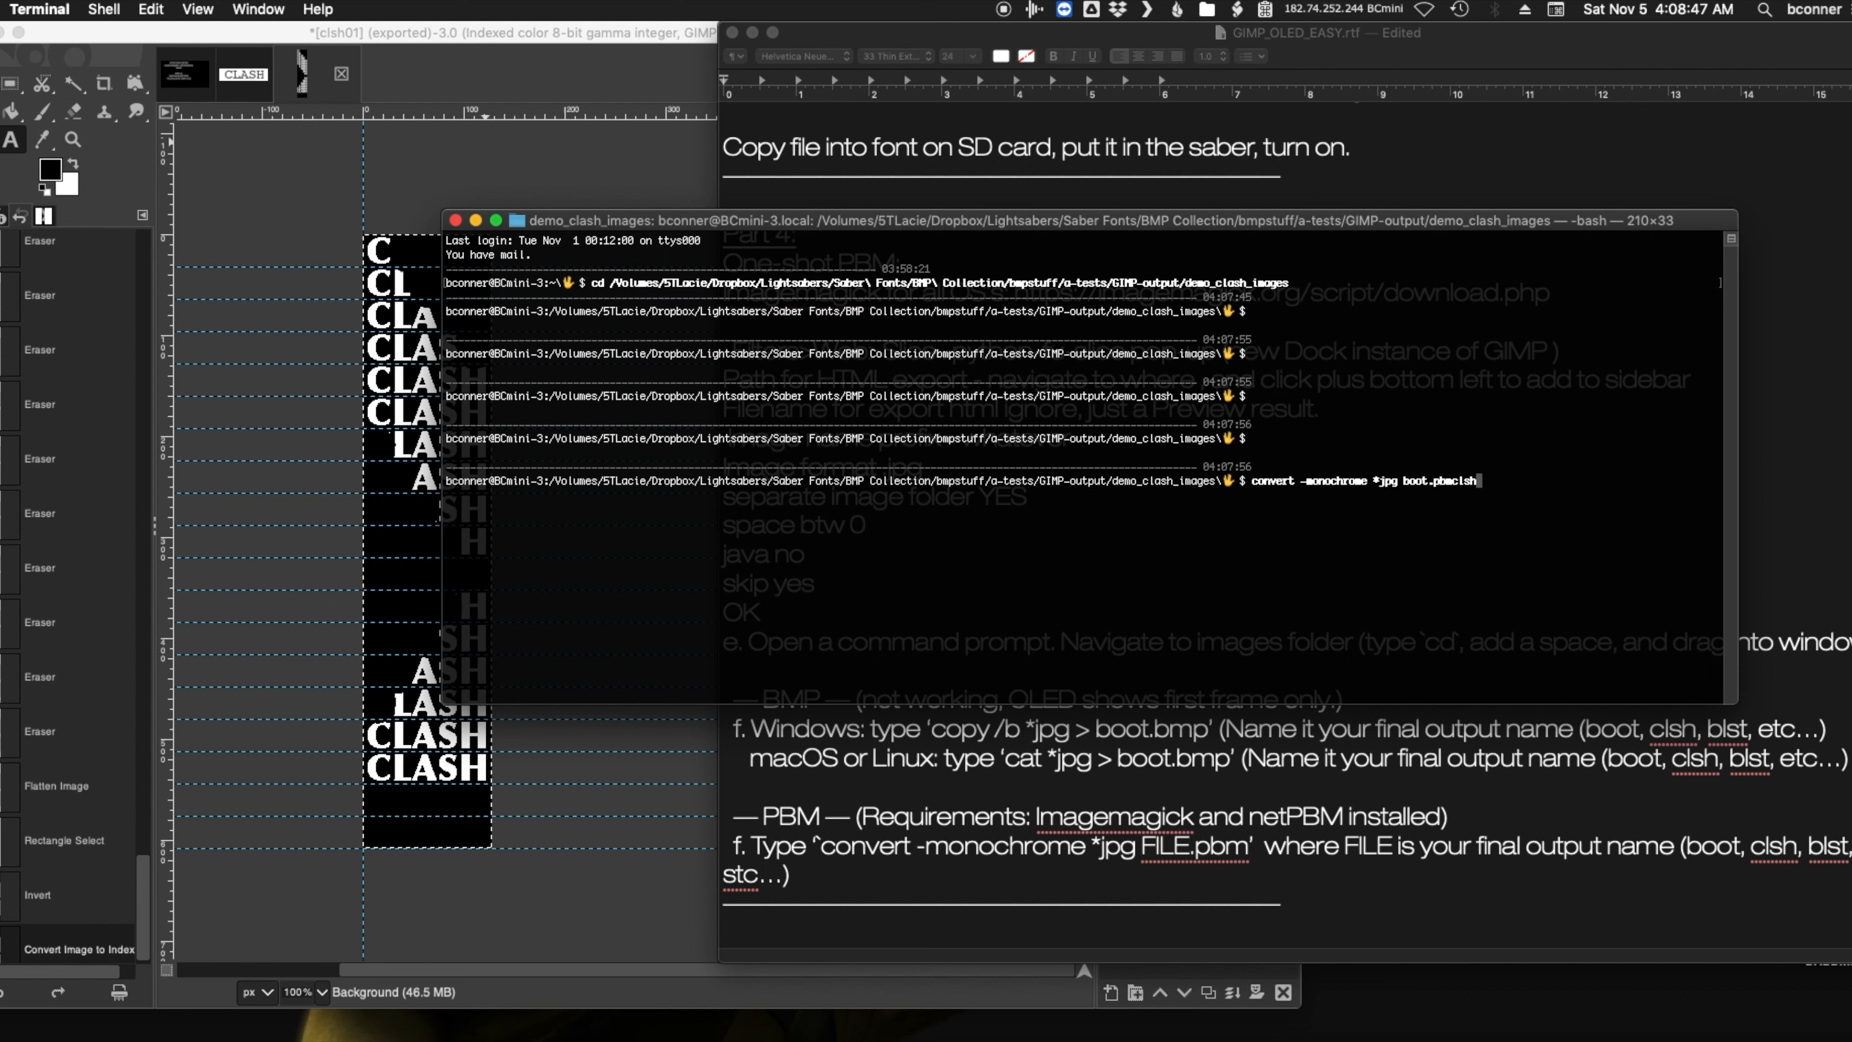
{"action": "key", "text": "BackSpace"}
{"action": "key", "text": "BackSpace"}
{"action": "key", "text": "BackSpace"}
{"action": "key", "text": "BackSpace"}
{"action": "key", "text": "BackSpace"}
{"action": "key", "text": "BackSpace"}
{"action": "key", "text": "BackSpace"}
{"action": "key", "text": "BackSpace"}
{"action": "key", "text": "BackSpace"}
{"action": "key", "text": "BackSpace"}
{"action": "key", "text": "BackSpace"}
{"action": "key", "text": "BackSpace"}
{"action": "type", "text": "clsh"}
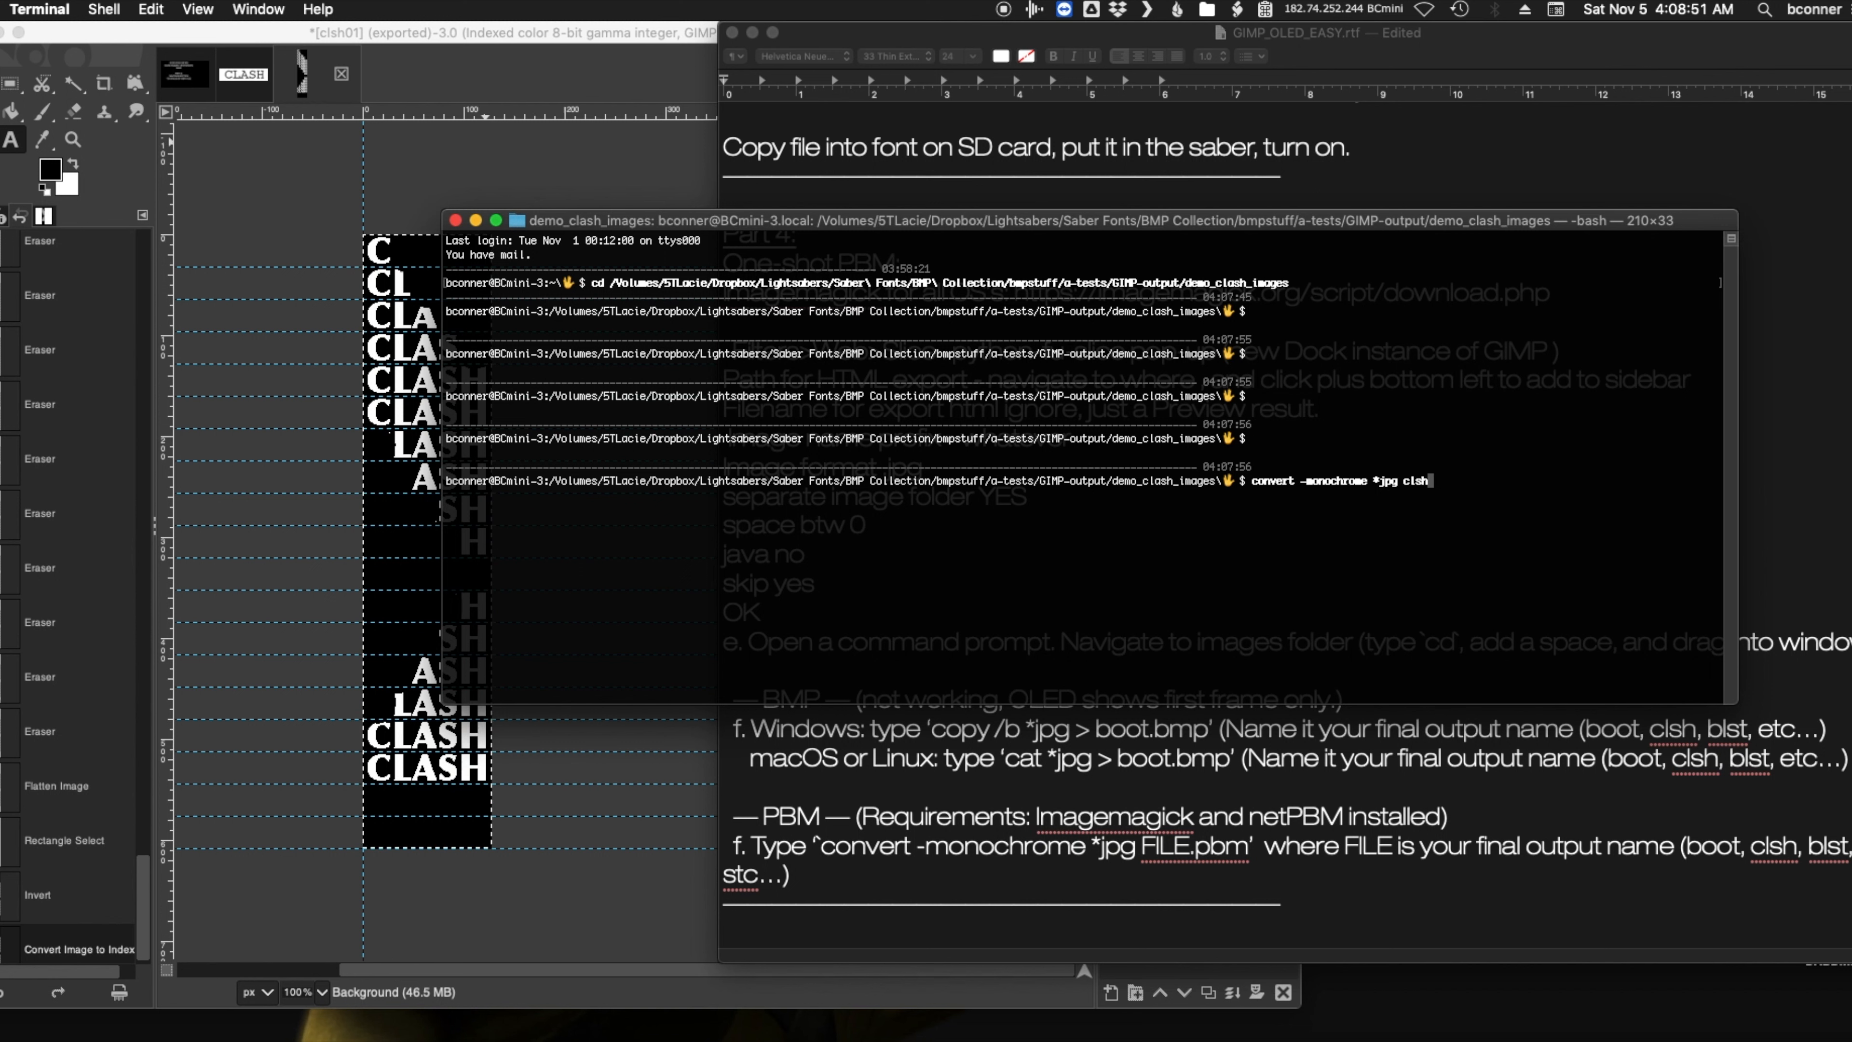
{"action": "type", "text": ".pbm"}
{"action": "key", "text": "Return"}
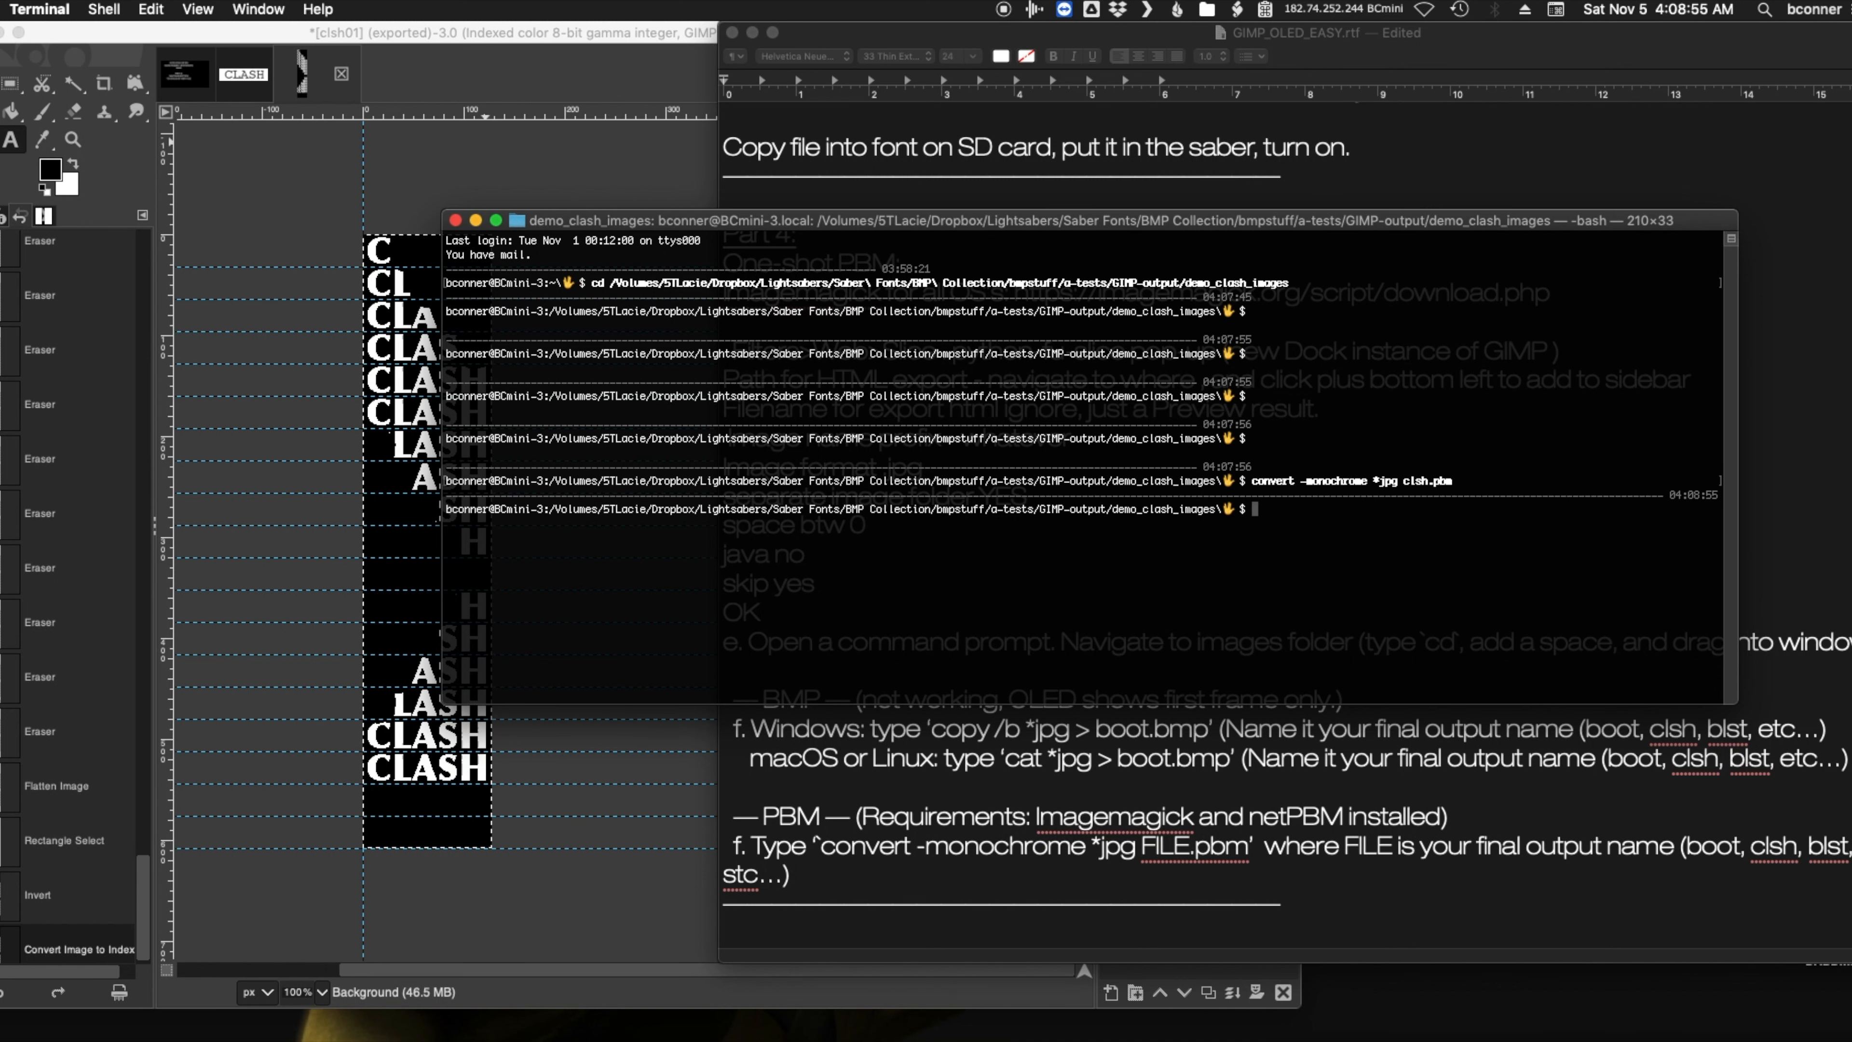
- Switch to Finder, open clsh.pbm in Preview to inspect it, and close the preview window
{"action": "key", "text": "super+Tab"}
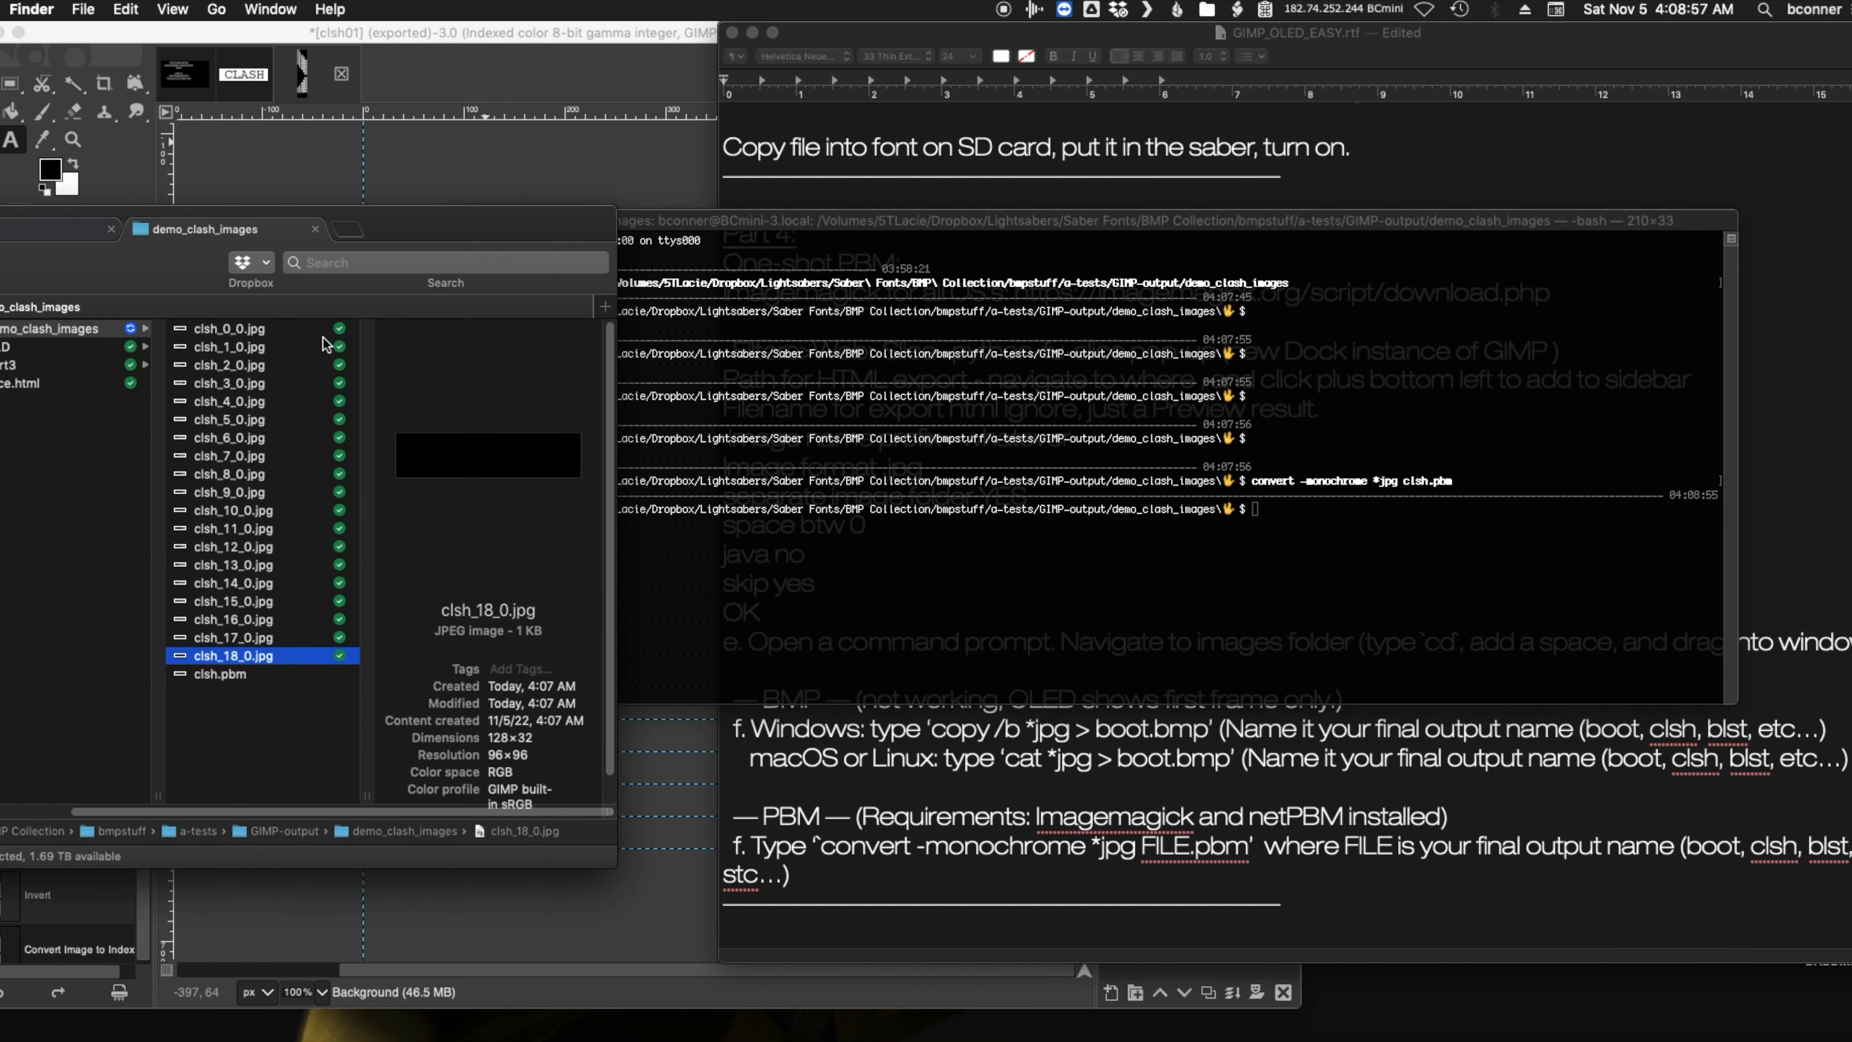
{"action": "left_click", "coordinate": [259, 675]}
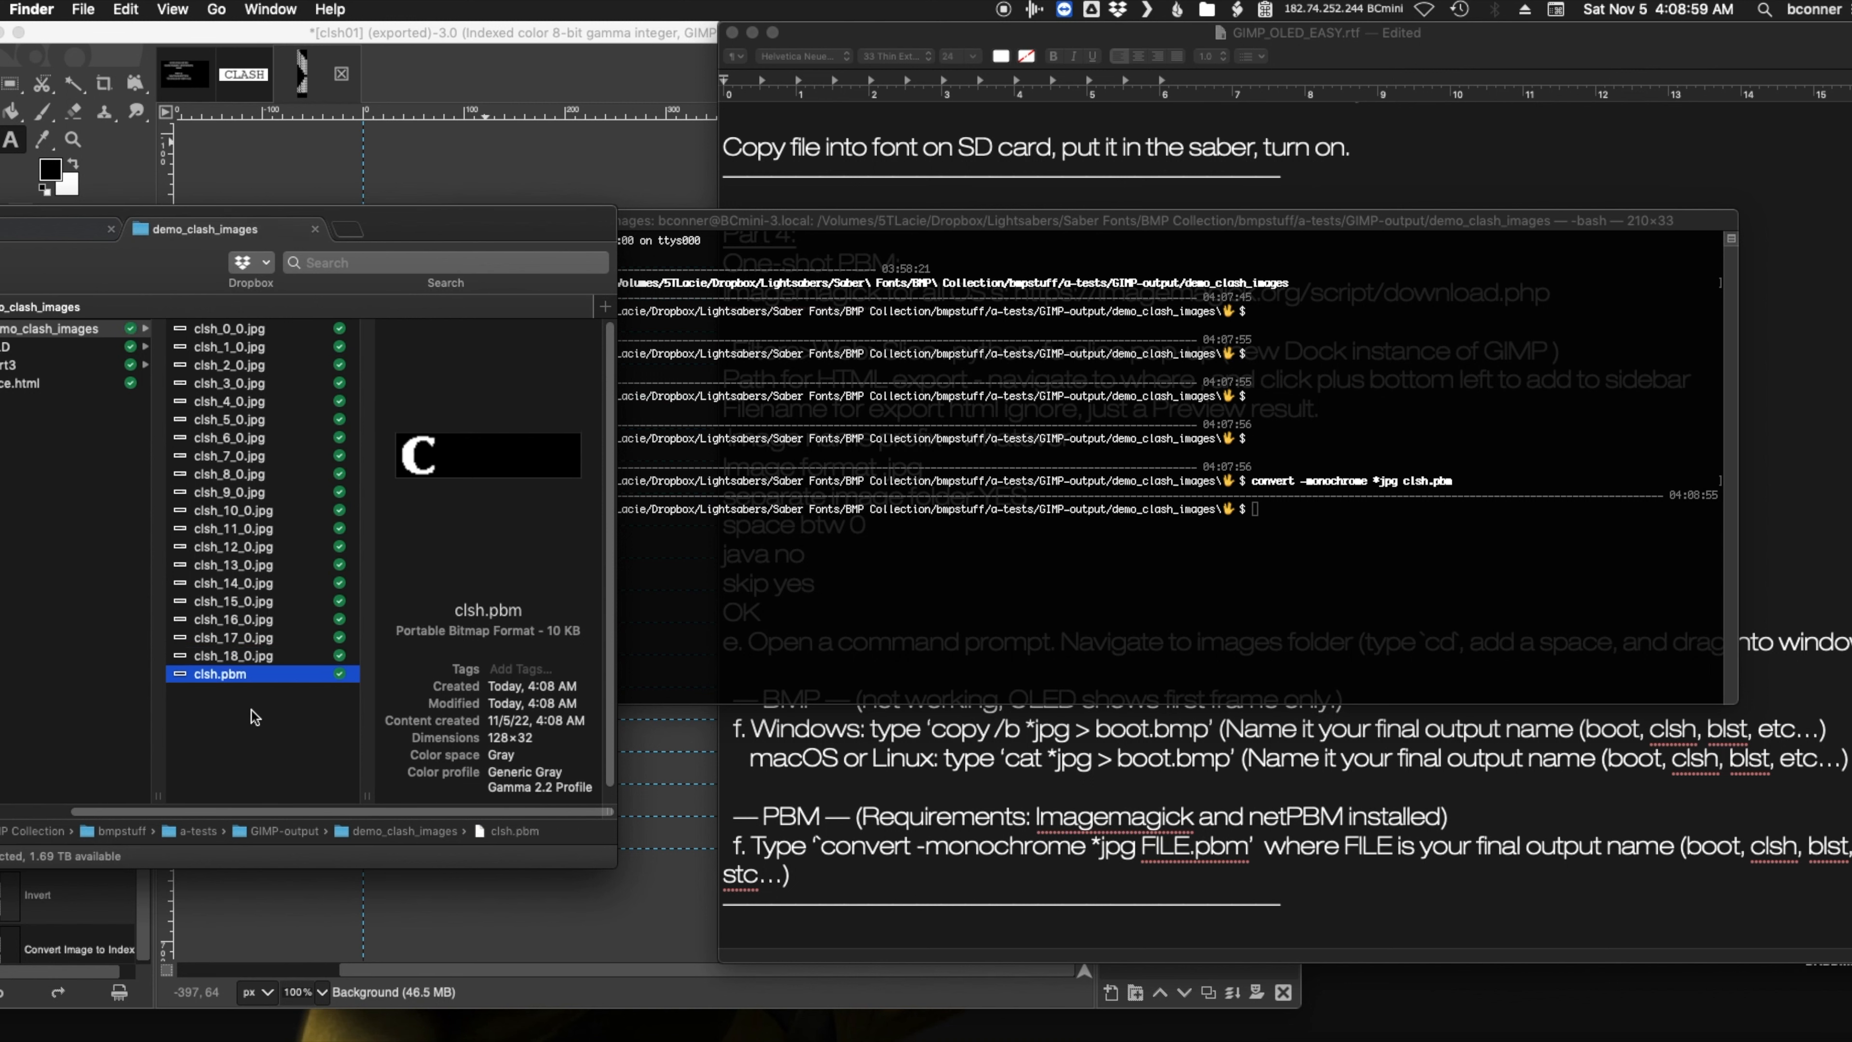
{"action": "double_click", "coordinate": [276, 677]}
{"action": "left_click_drag", "start_coordinate": [513, 318], "coordinate": [594, 366]}
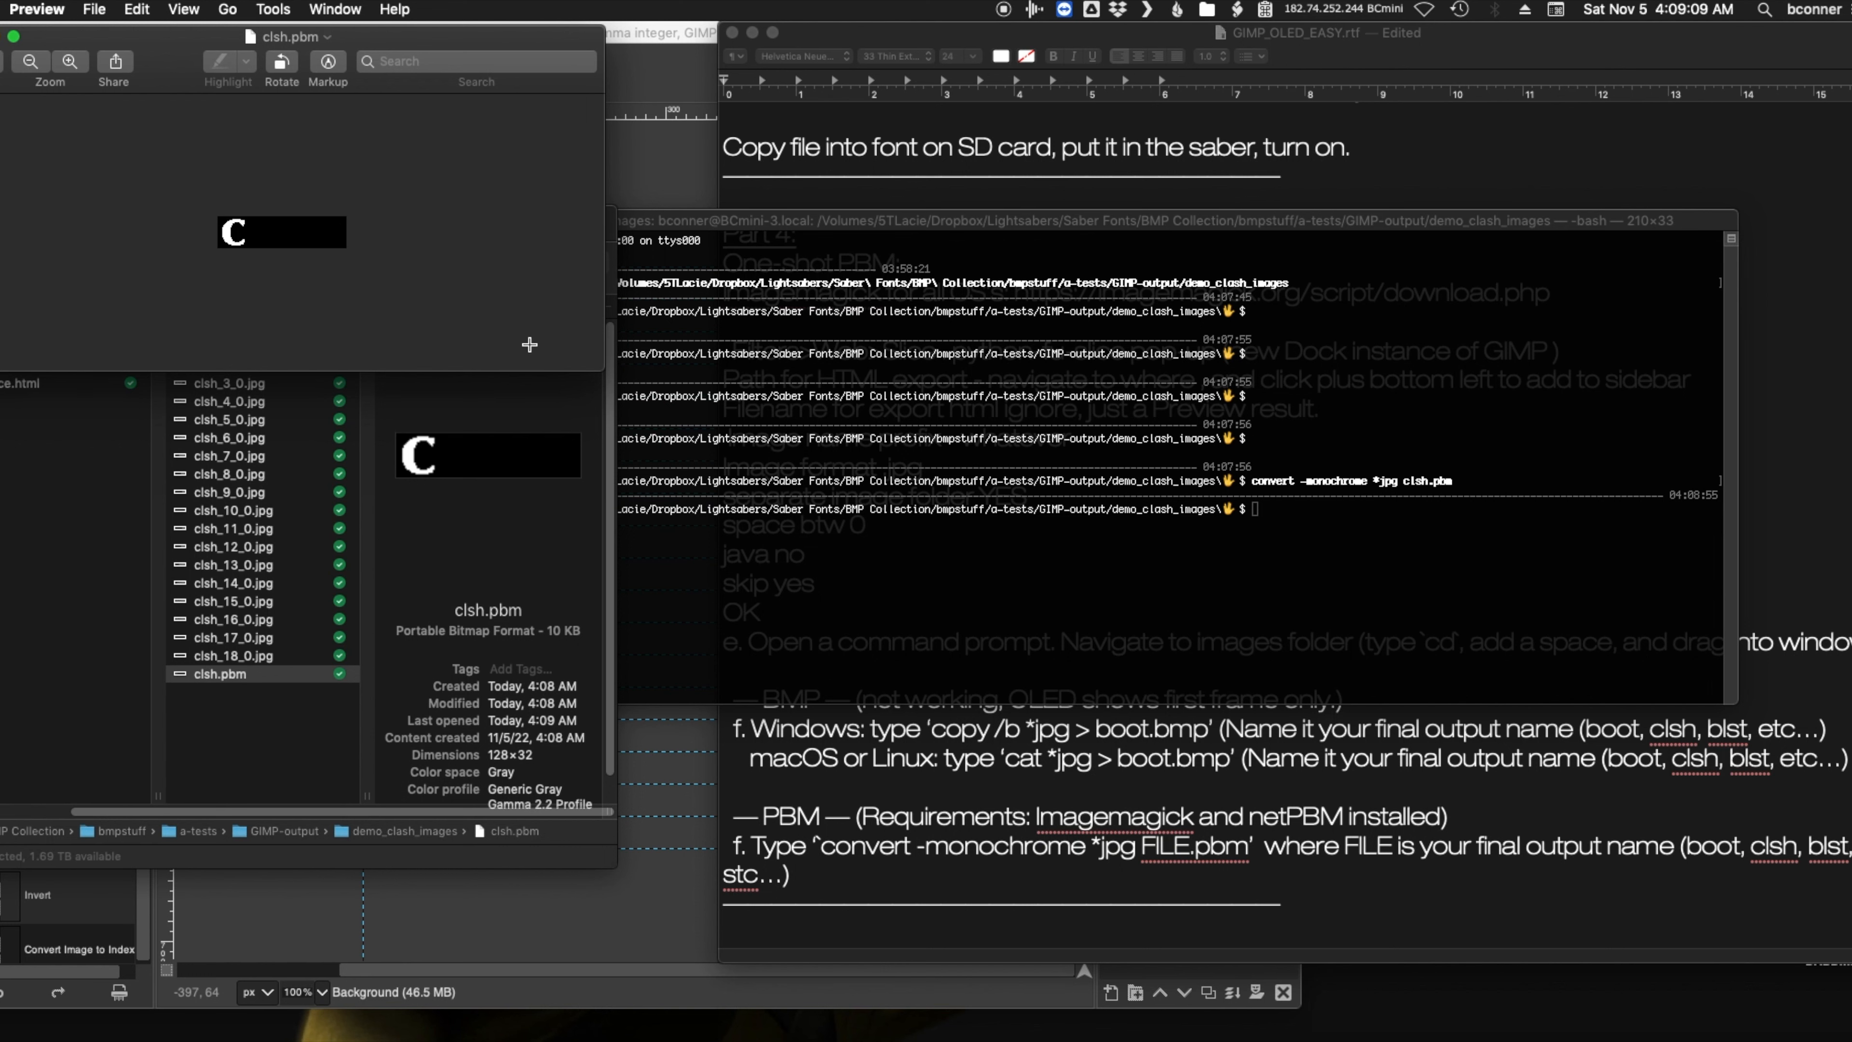
{"action": "left_click_drag", "start_coordinate": [599, 369], "coordinate": [509, 346]}
{"action": "key", "text": "super+w"}
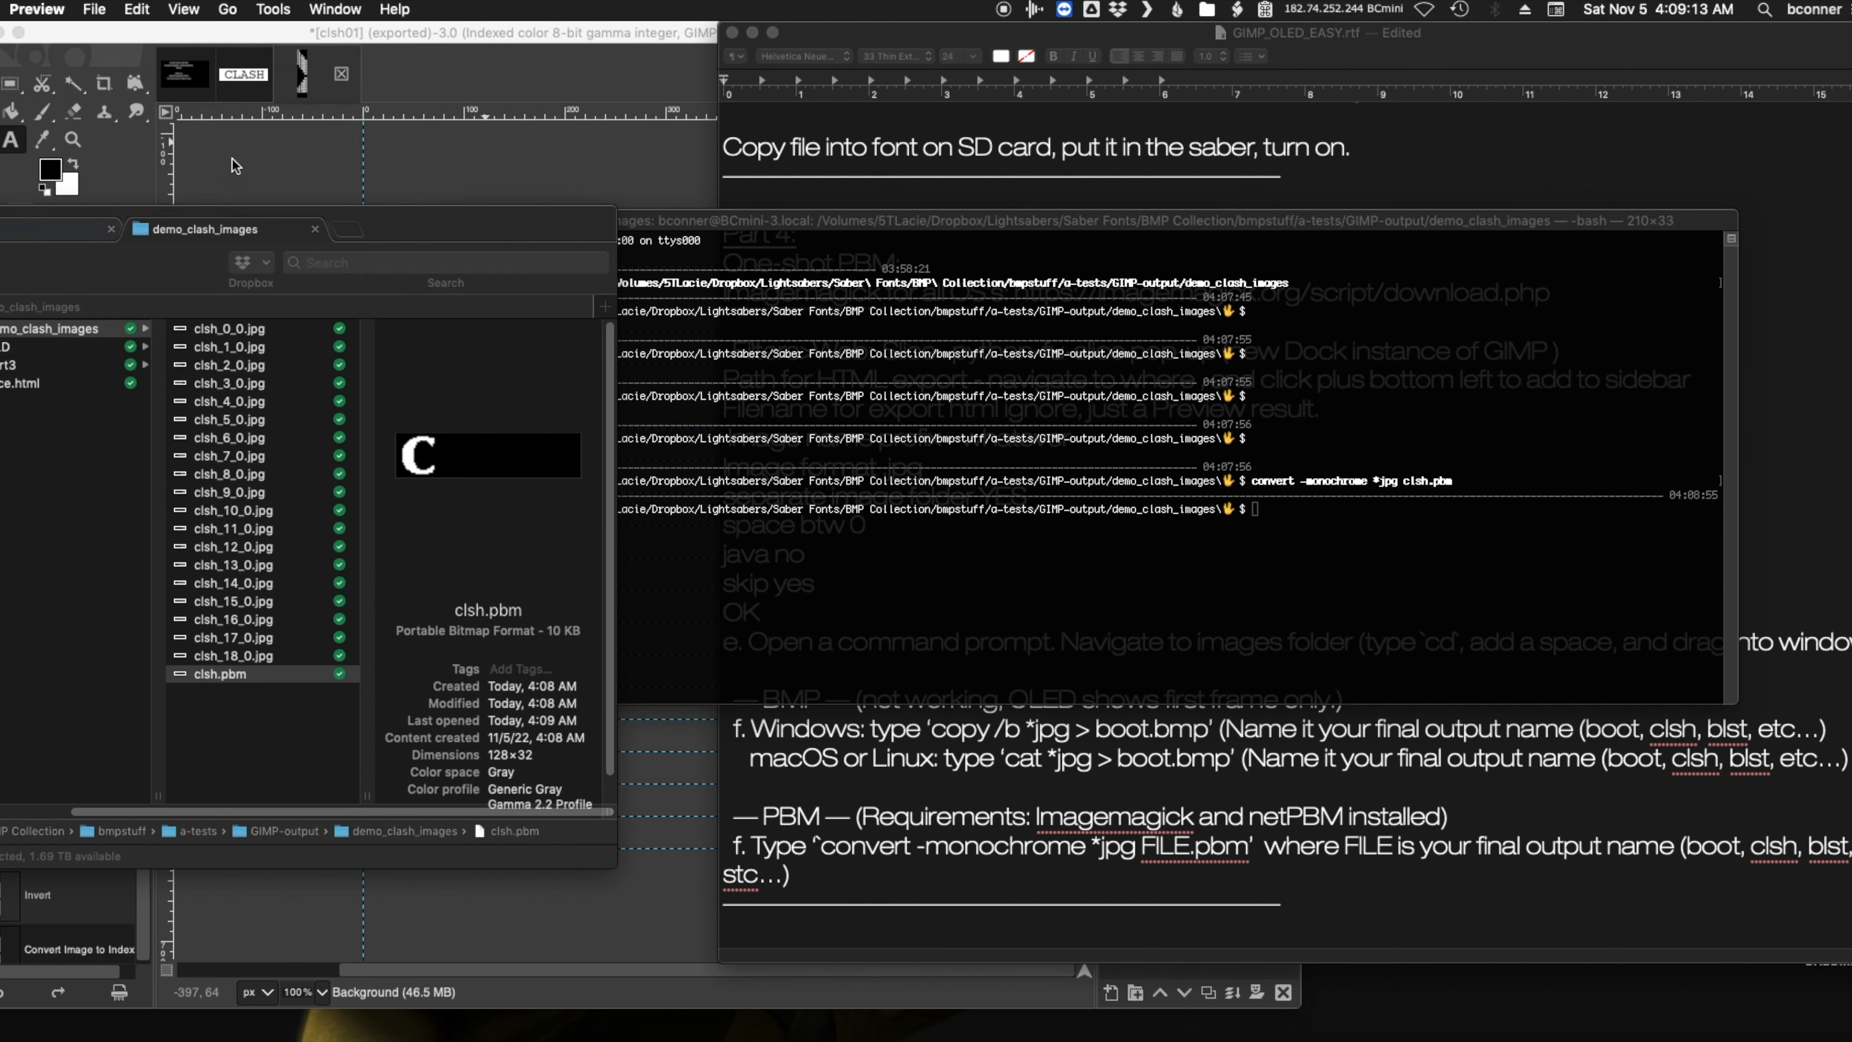